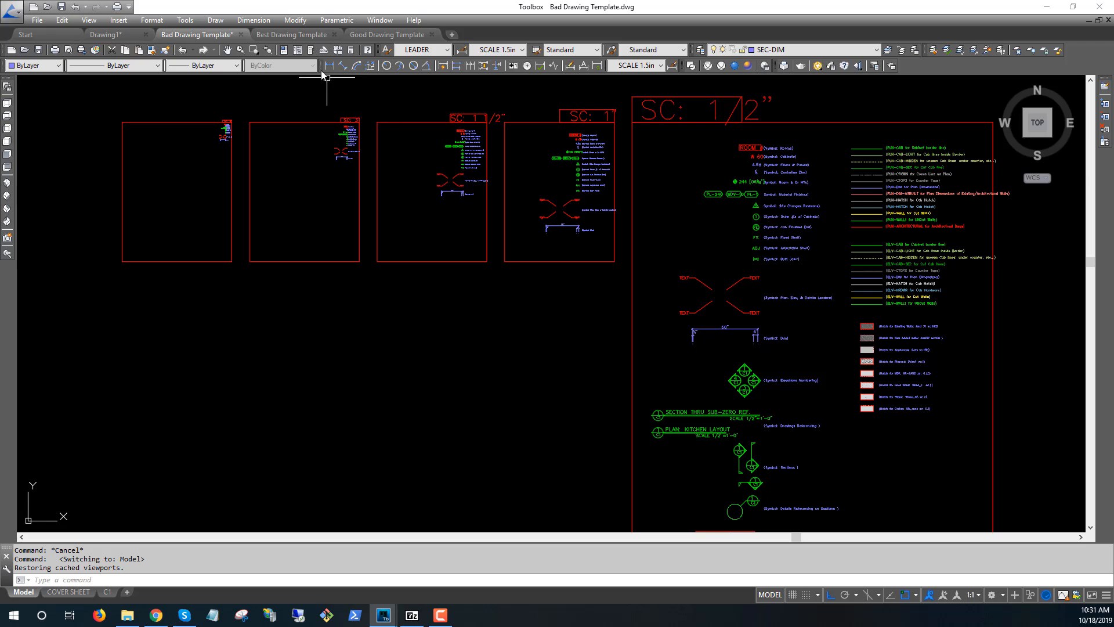
- Create a single viewport across the lower-left part of the COVER SHEET layout in Bad Drawing Template
left_click(278, 36)
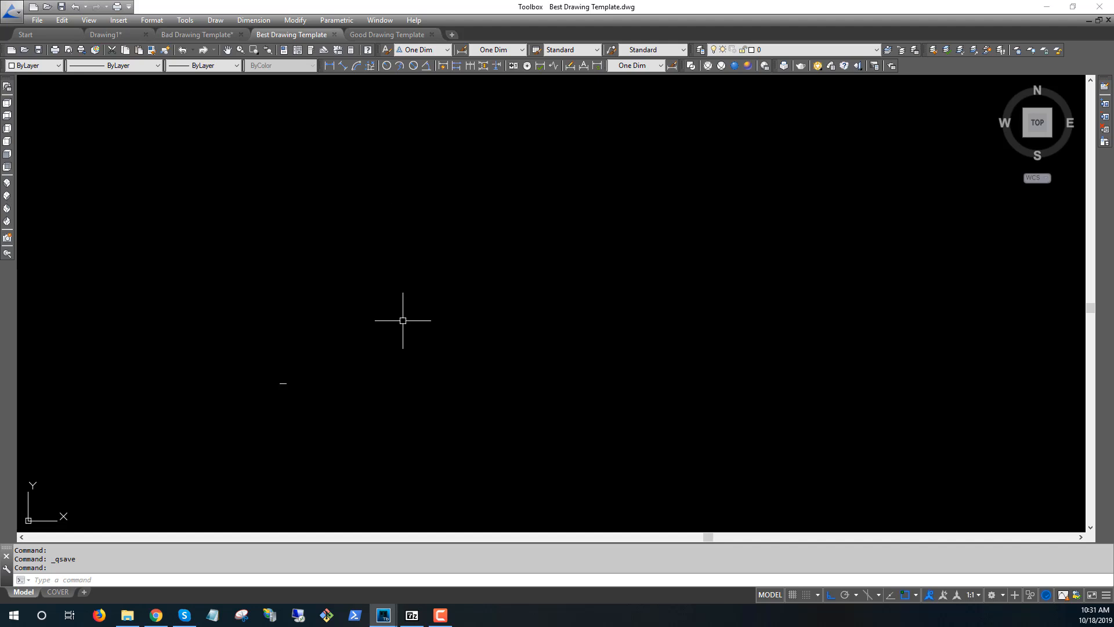
left_click(198, 35)
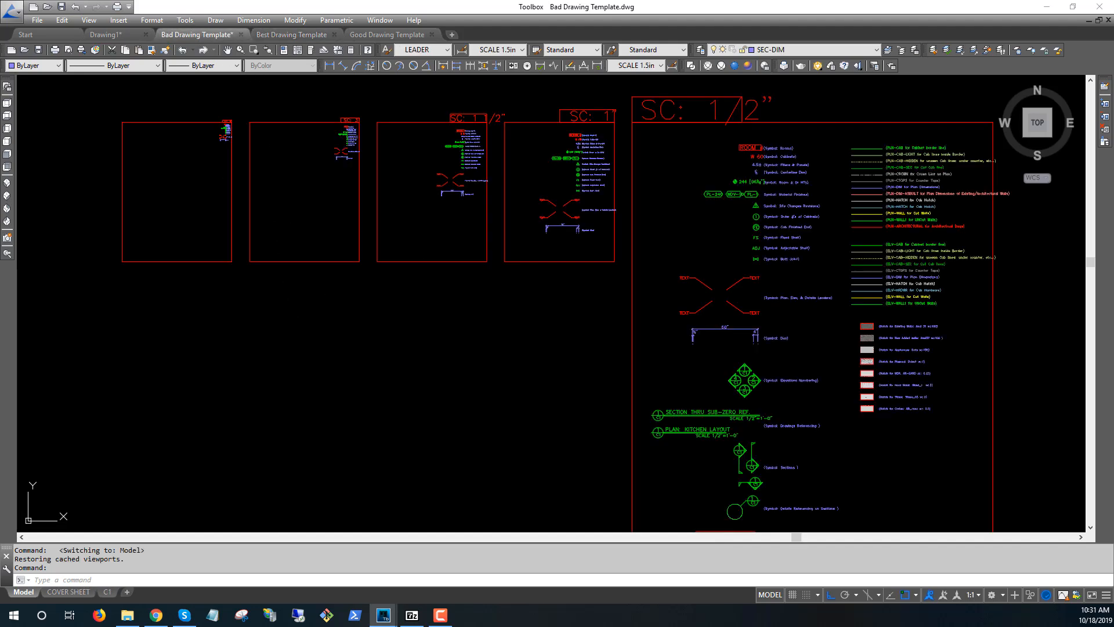
left_click(72, 592)
type("vports")
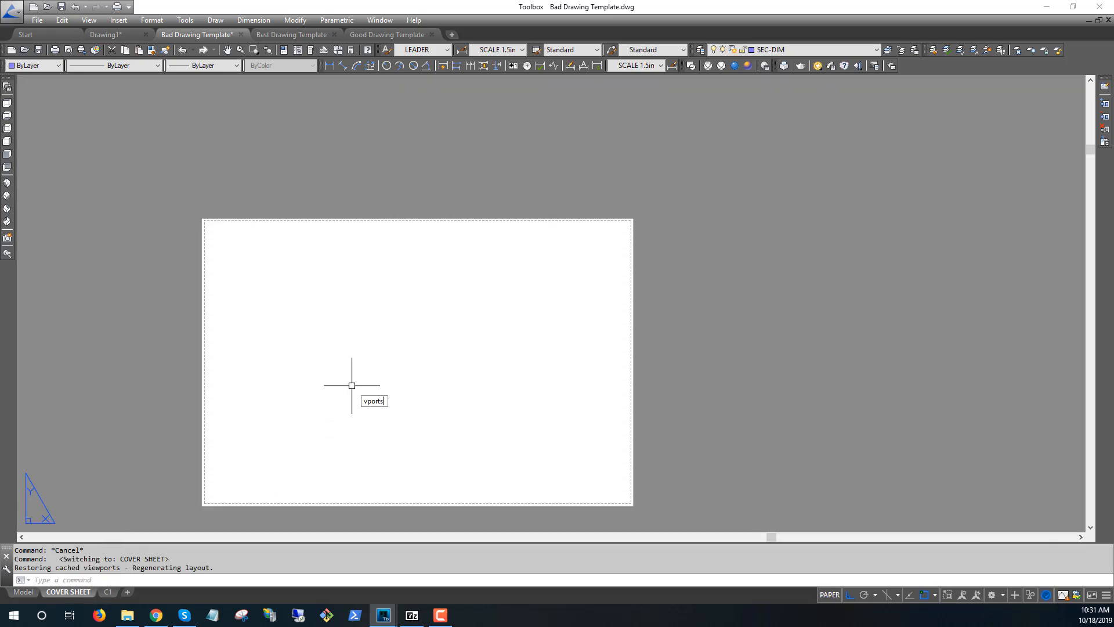
key("Return")
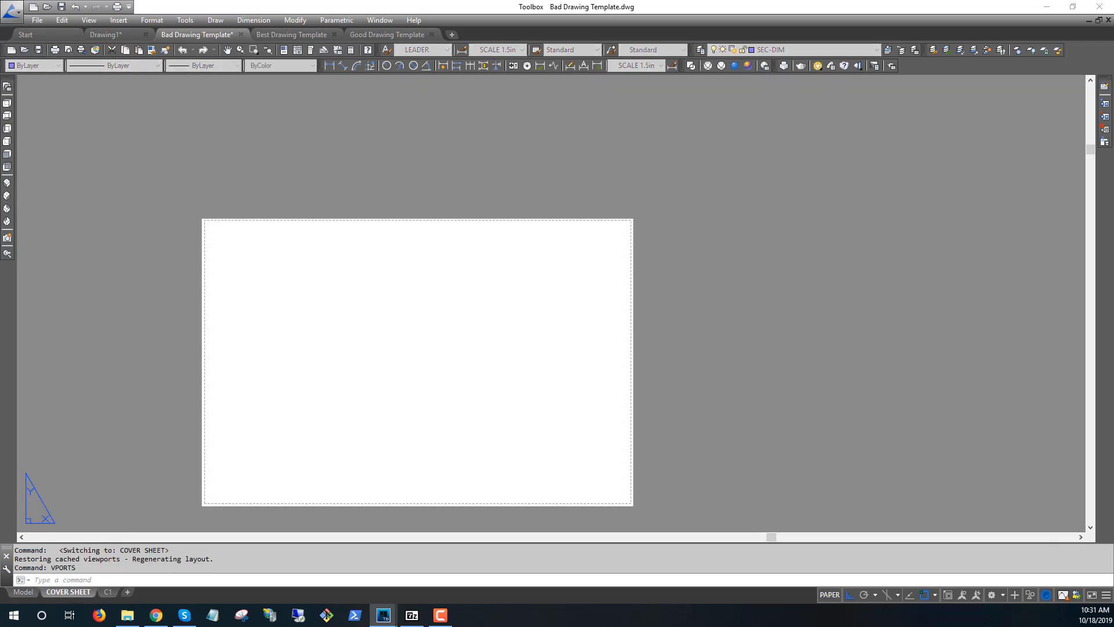
left_click_drag(0, 204, 695, 208)
left_click(676, 450)
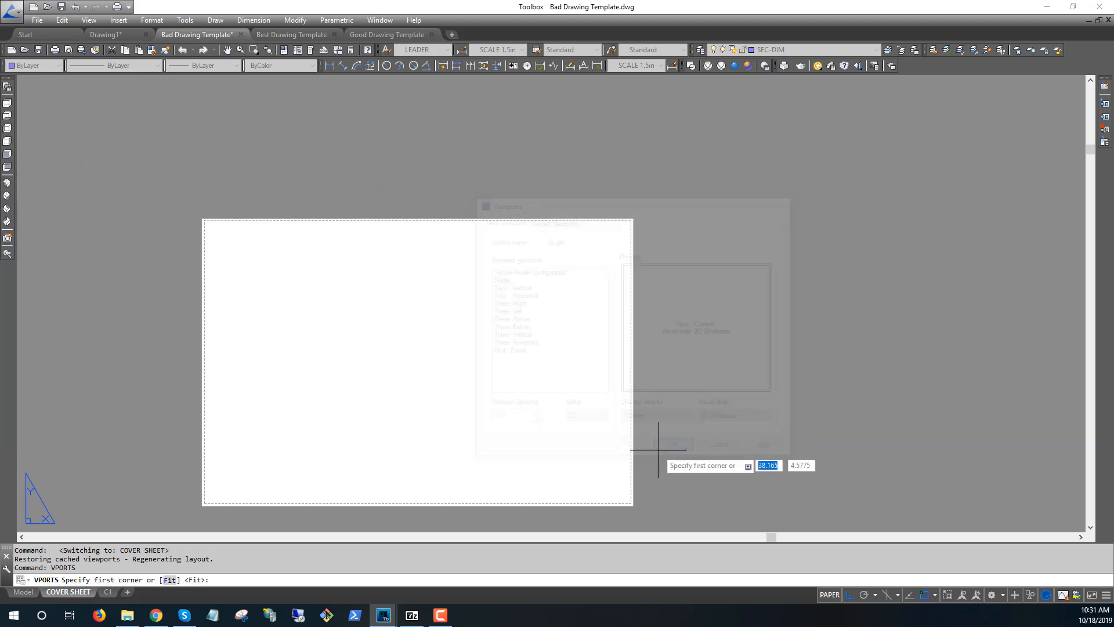
left_click(231, 439)
left_click(467, 306)
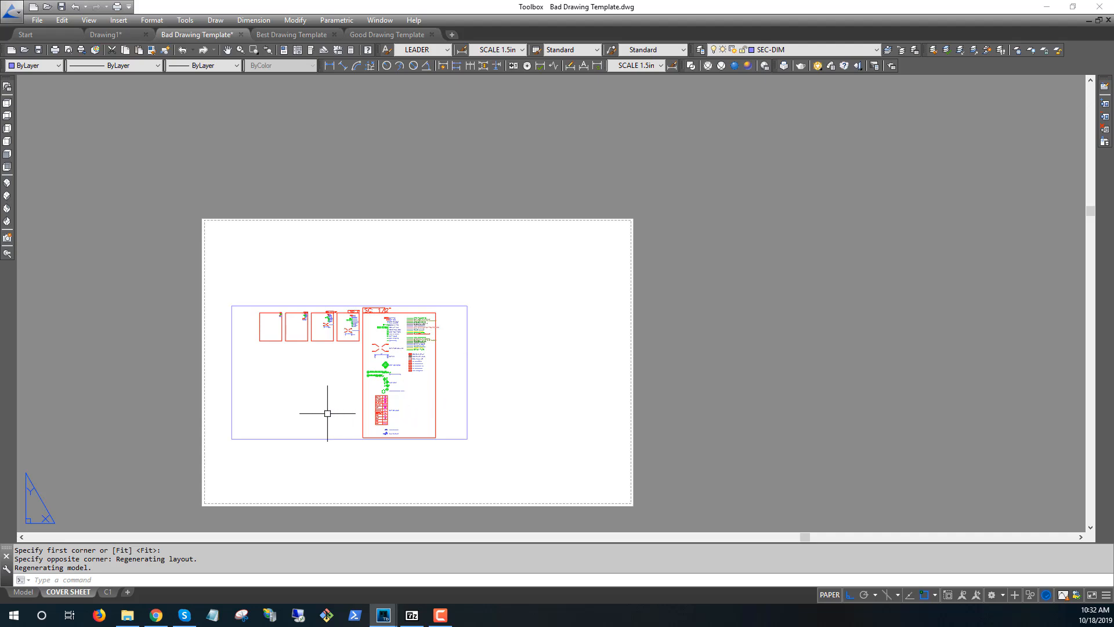
scroll(294, 378, "up", 2)
scroll(349, 348, "down", 1)
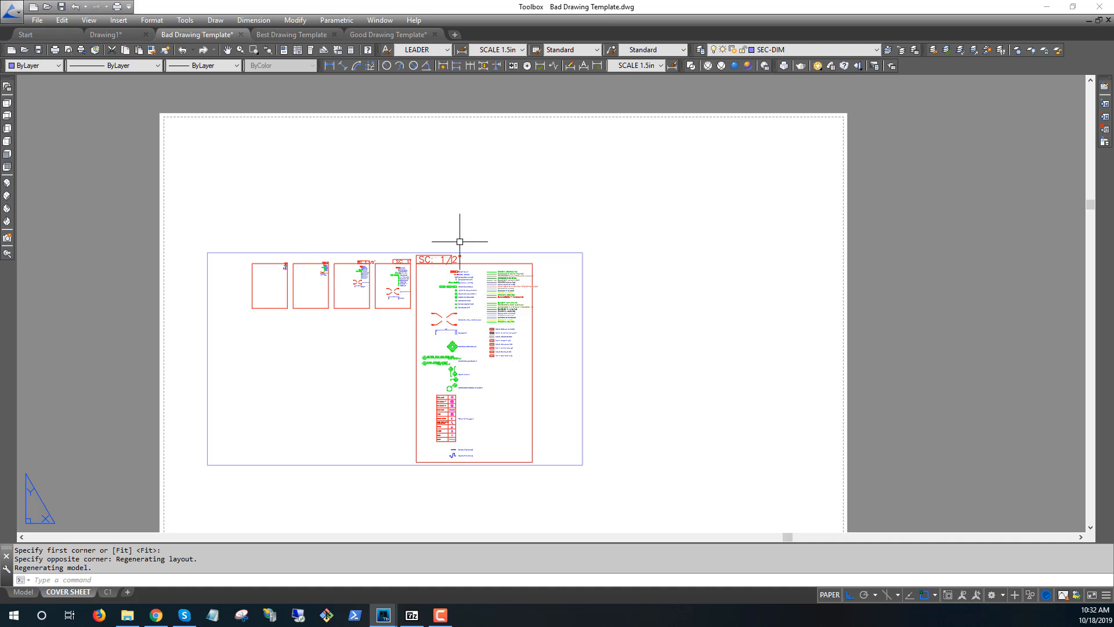
left_click(549, 252)
key("Escape")
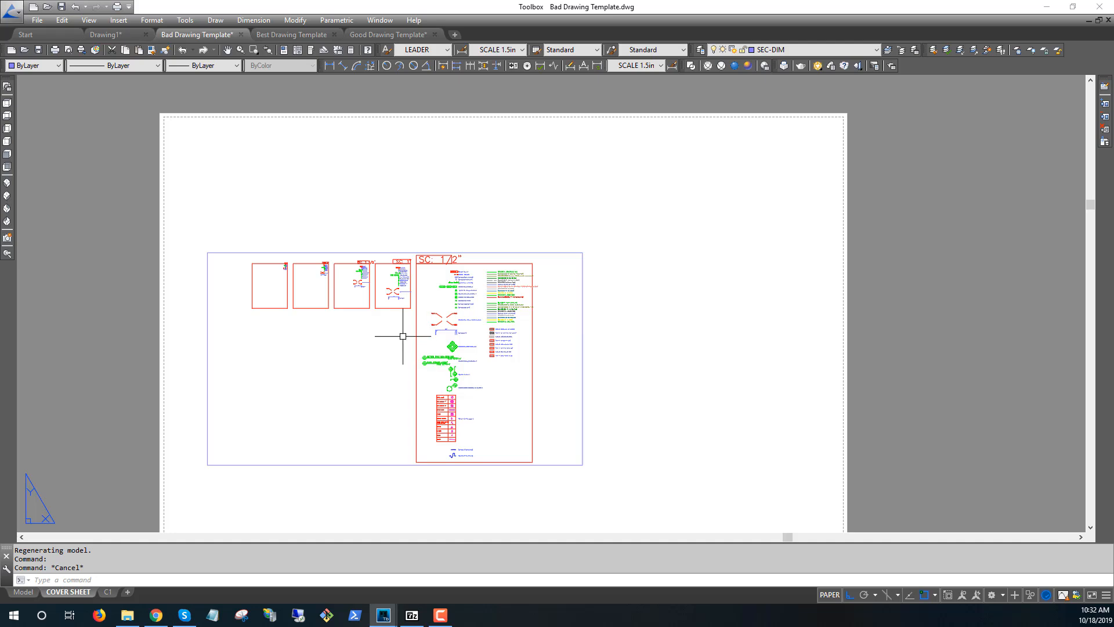
- Switch to the Best Drawing Template drawing and set DIMSCALE to 16
left_click(302, 36)
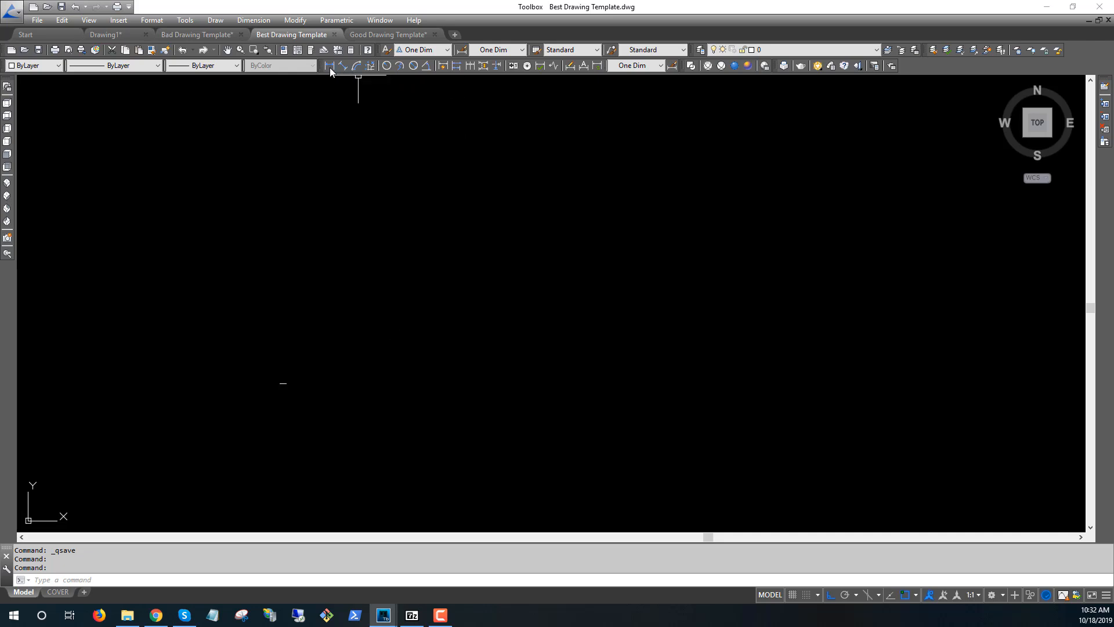
type("dimscale")
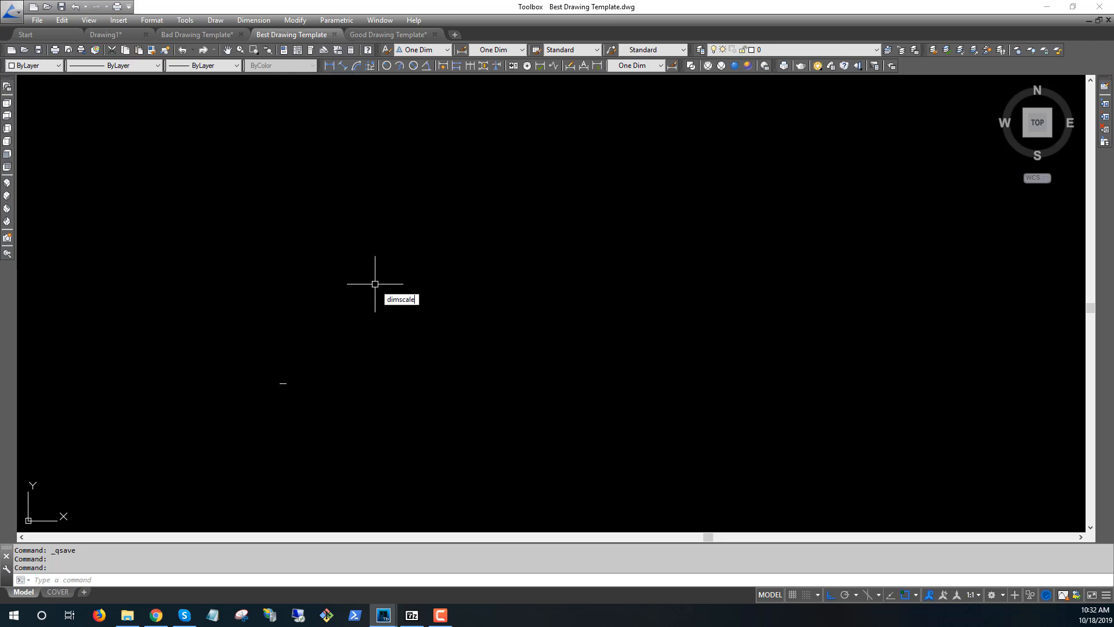
key("Return")
type("16")
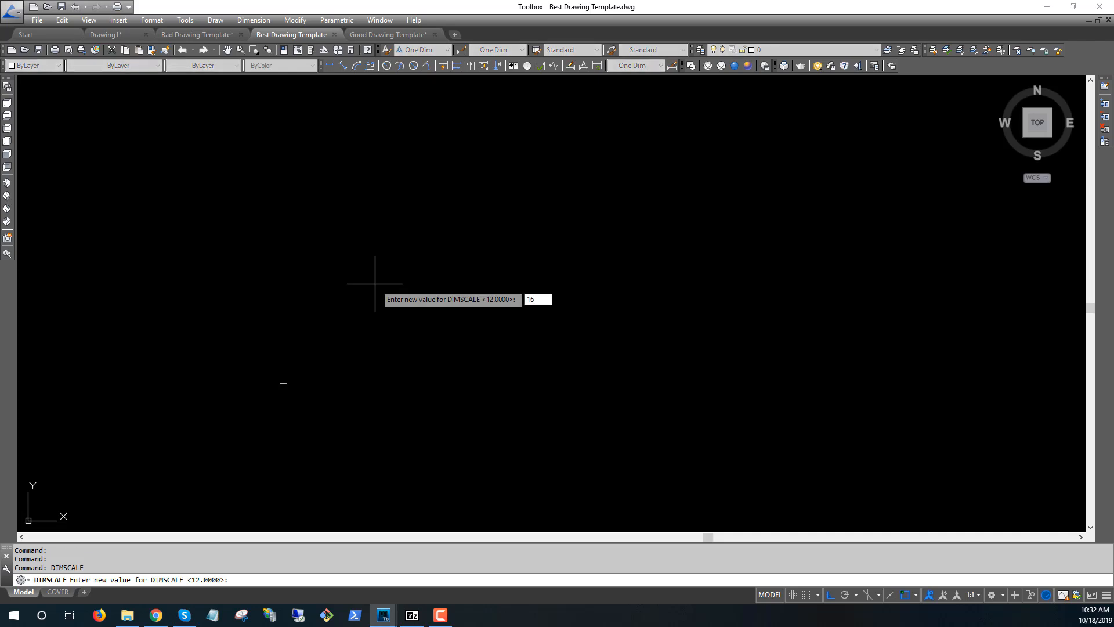
key("Return")
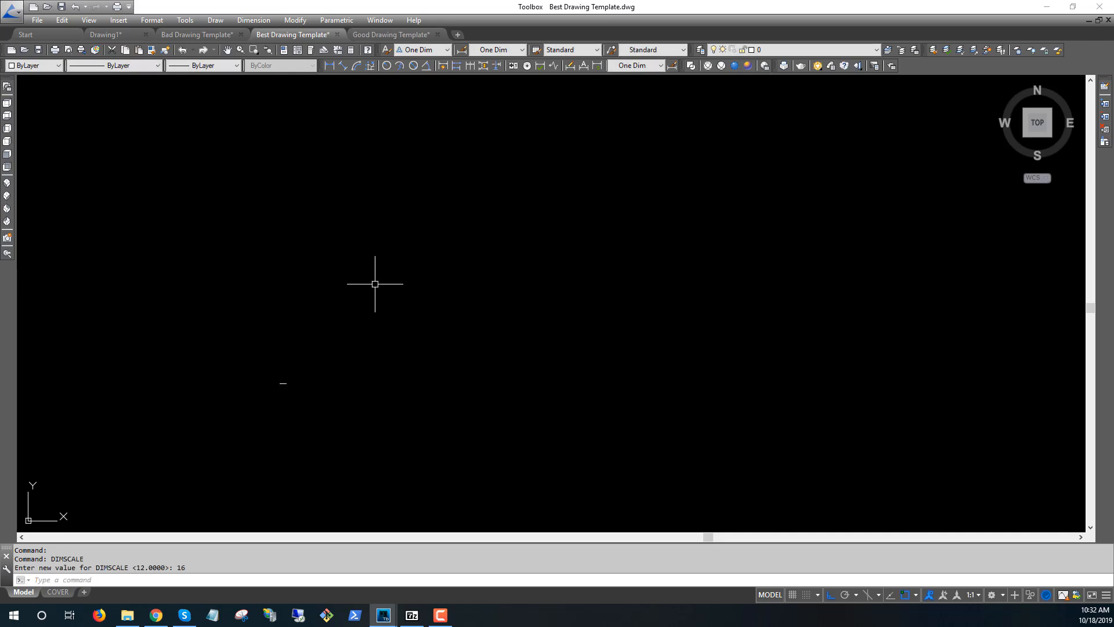
- Place a 12-inch horizontal linear dimension starting at 0,0, with its dimension line below the short line
left_click(329, 67)
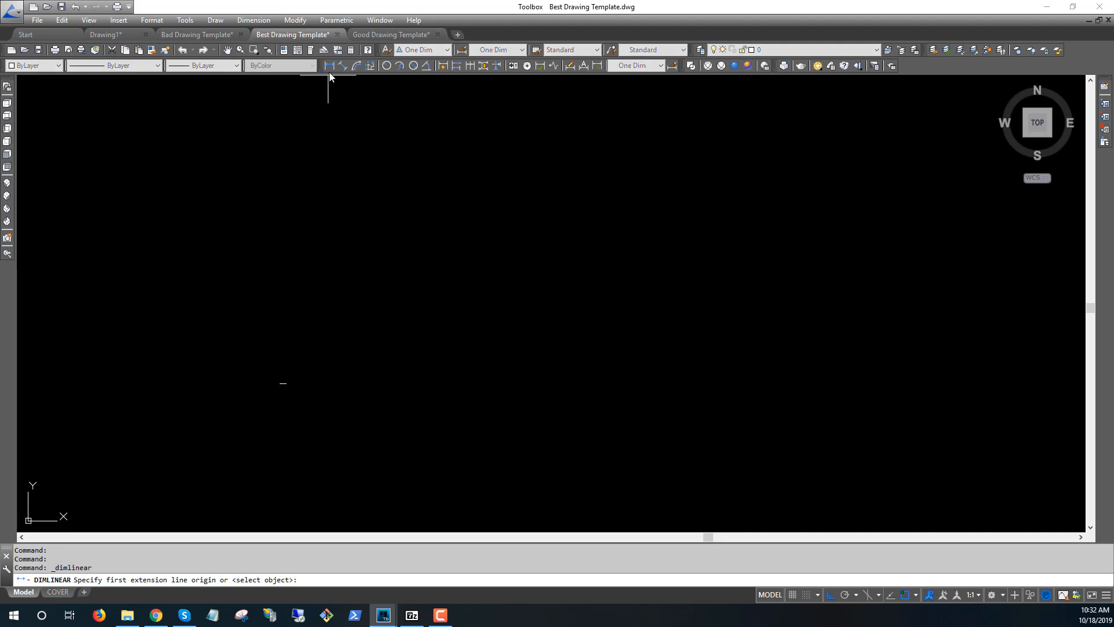
type("0,0")
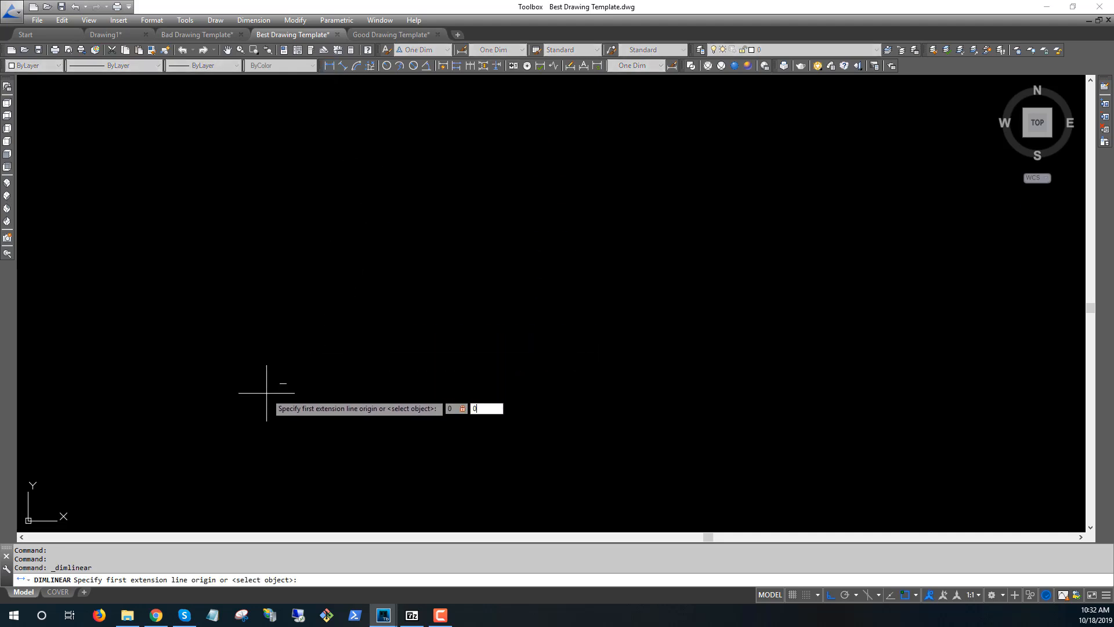
key("Return")
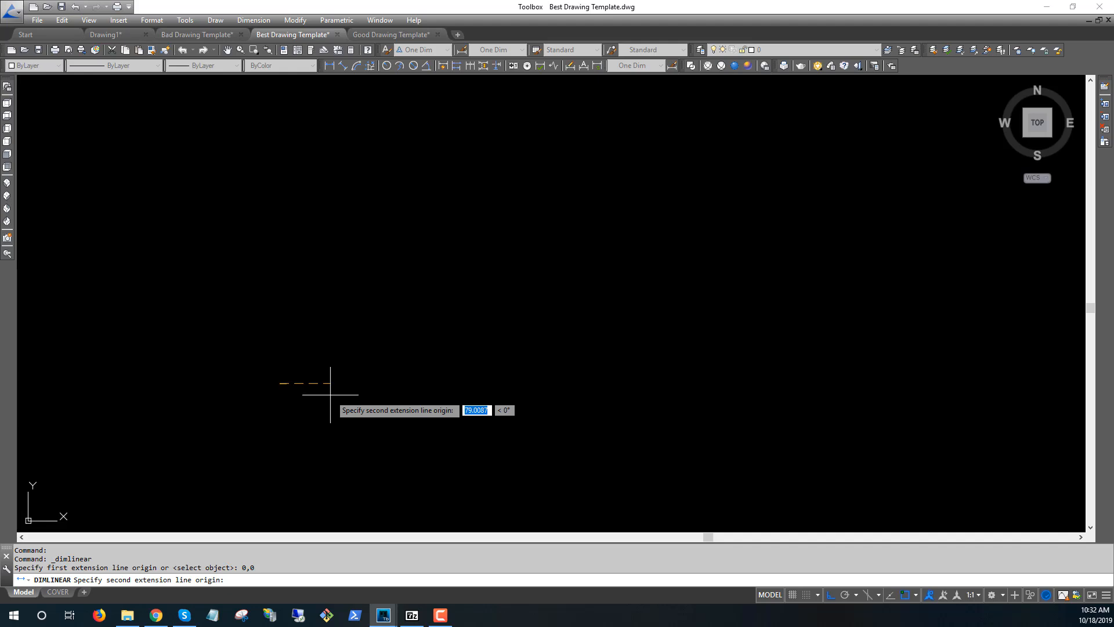
type("12")
key("Return")
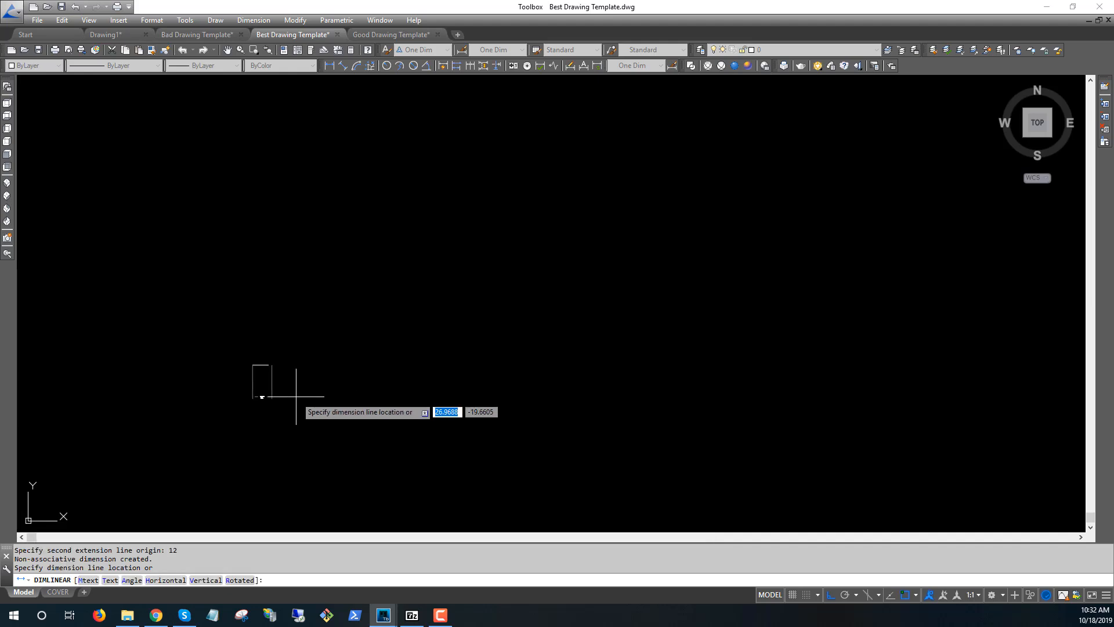
scroll(279, 383, "up", 5)
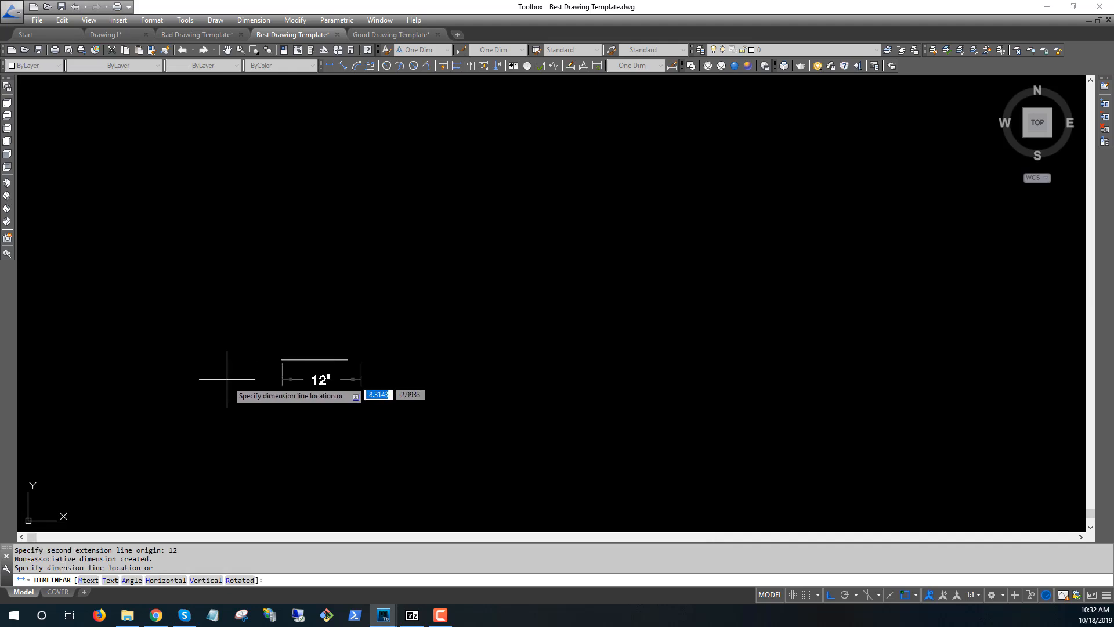
left_click(418, 352)
middle_click_drag(492, 326, 541, 309)
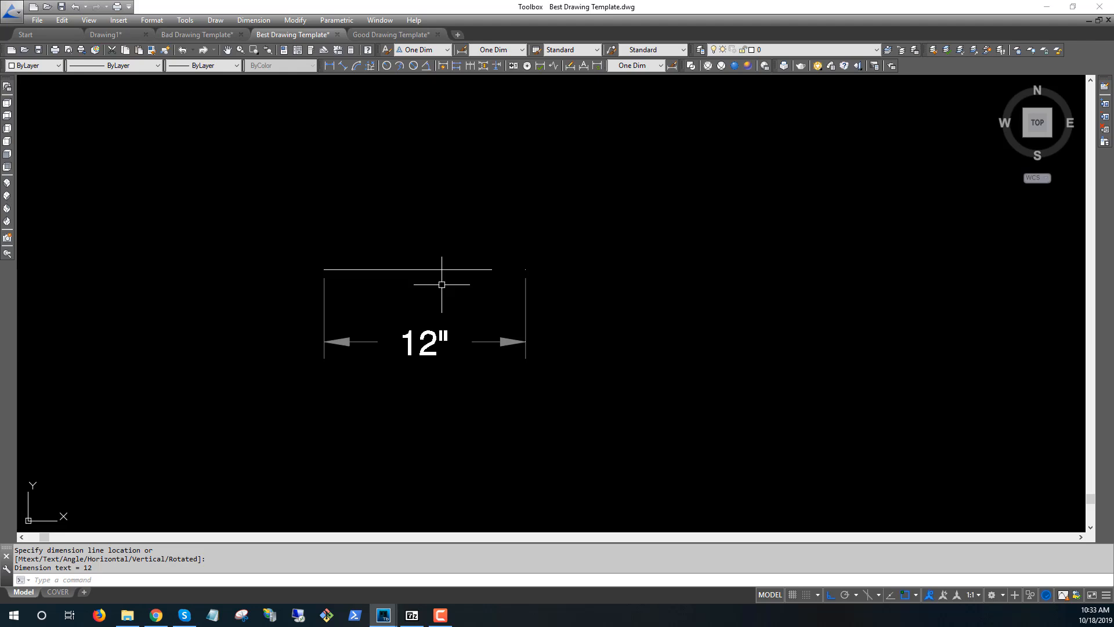
- Set DIMSCALE to 12 and place a second 12-inch linear dimension from the line's left endpoint, above the line
type("DIMSCALE")
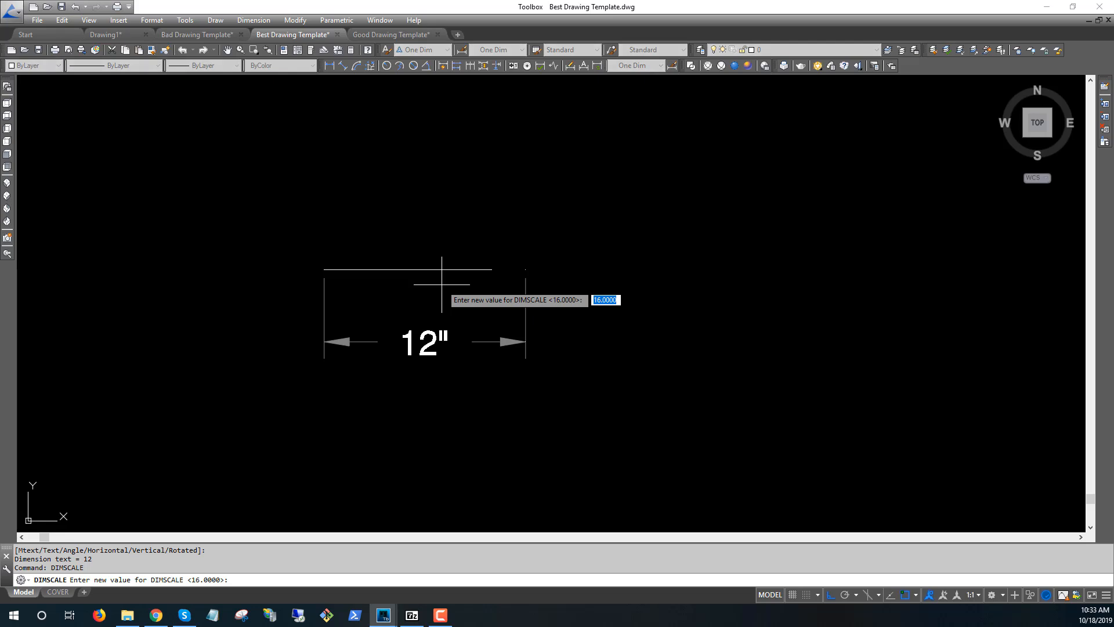
type("12")
key("Return")
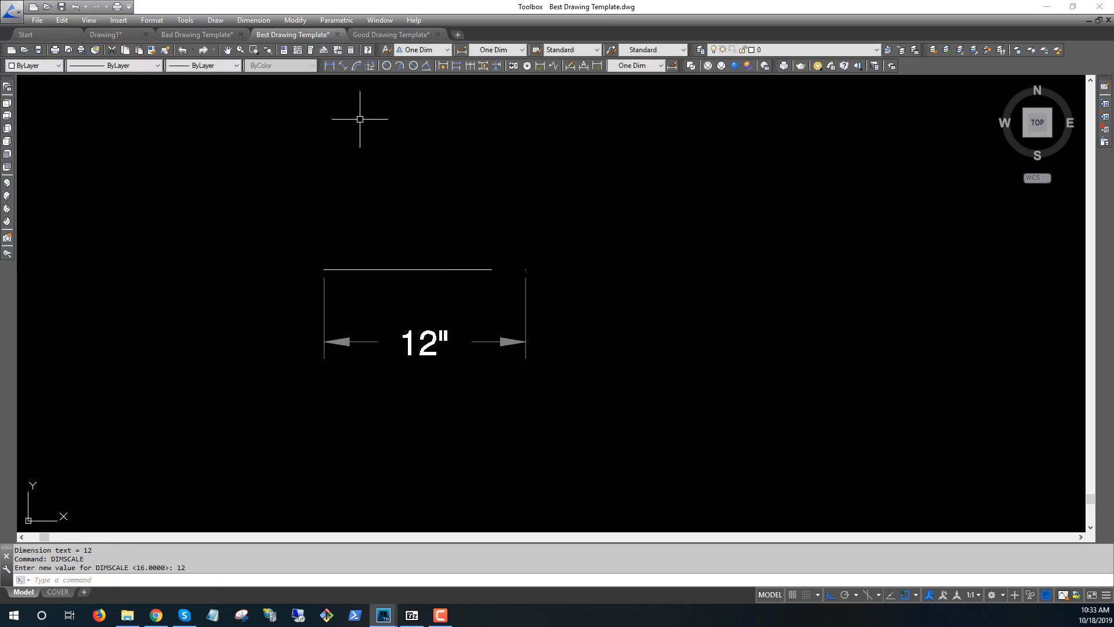
left_click(332, 70)
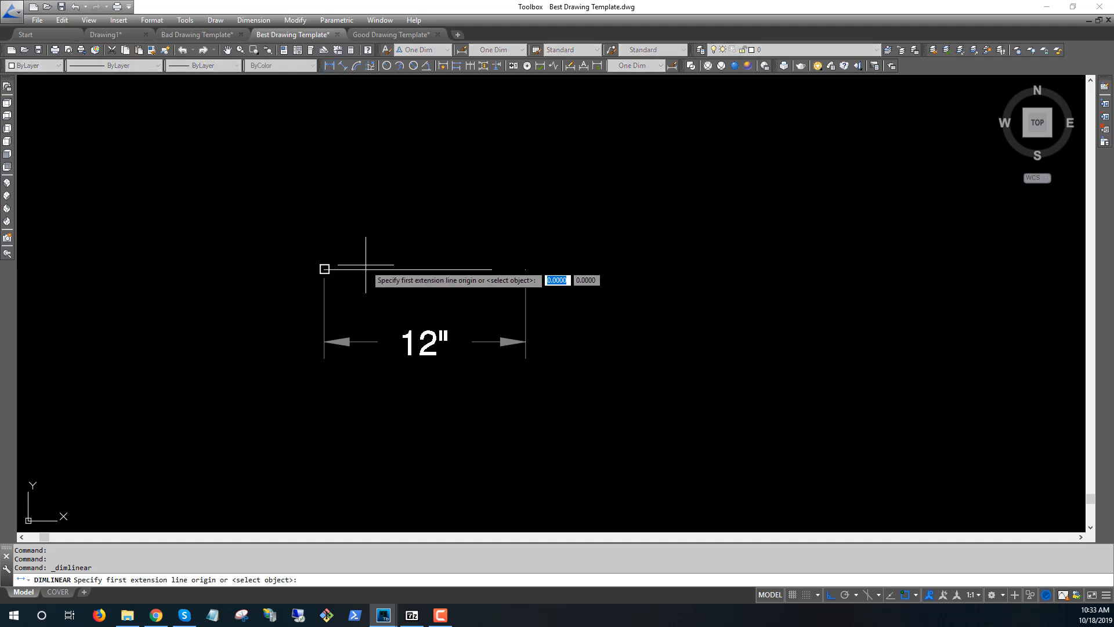
left_click(325, 268)
type("12")
key("Return")
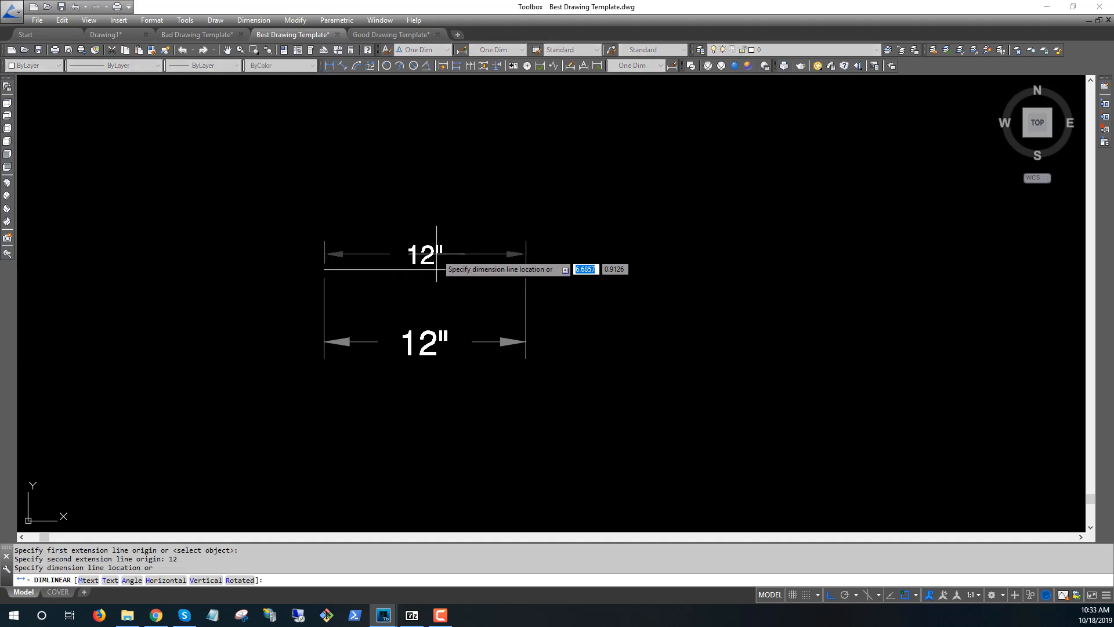
left_click(464, 219)
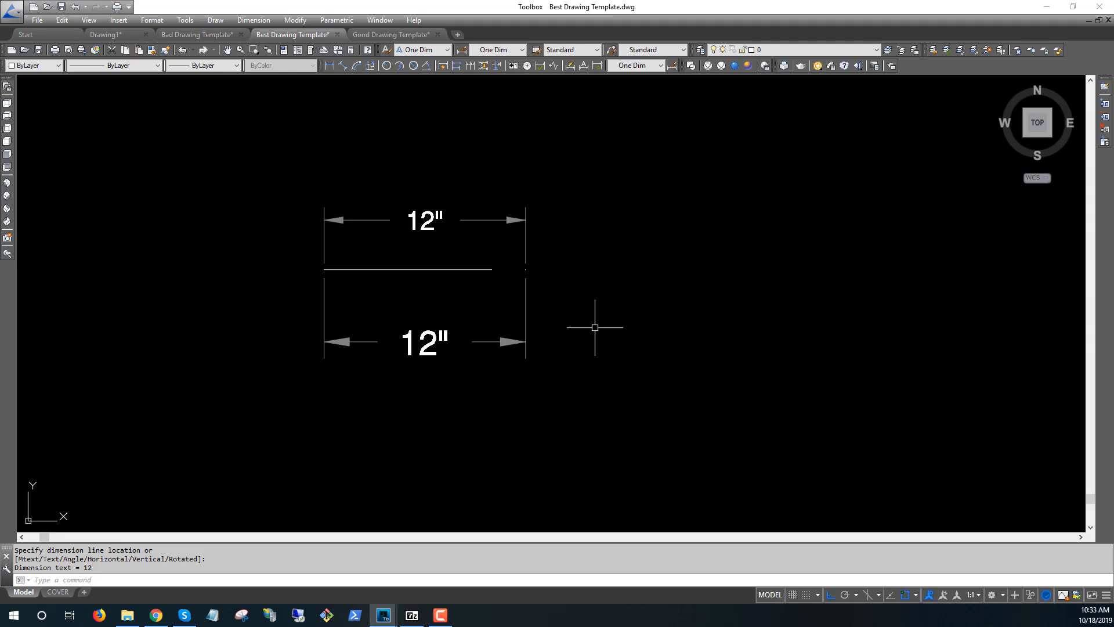
- Try to run the SCL command
type("SCL")
key("Return")
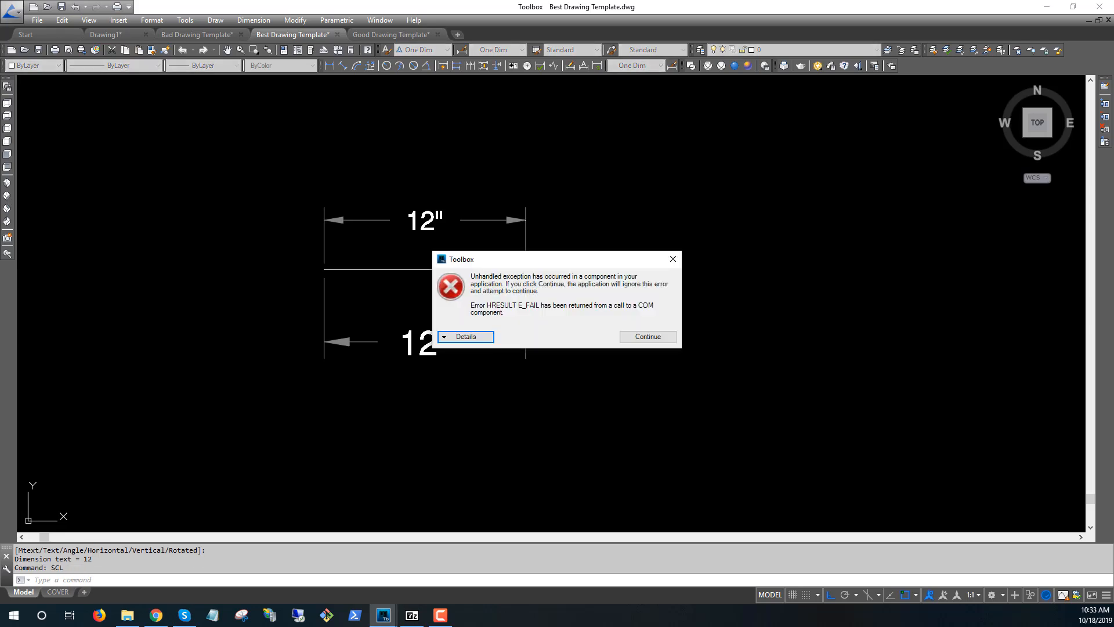
left_click(646, 337)
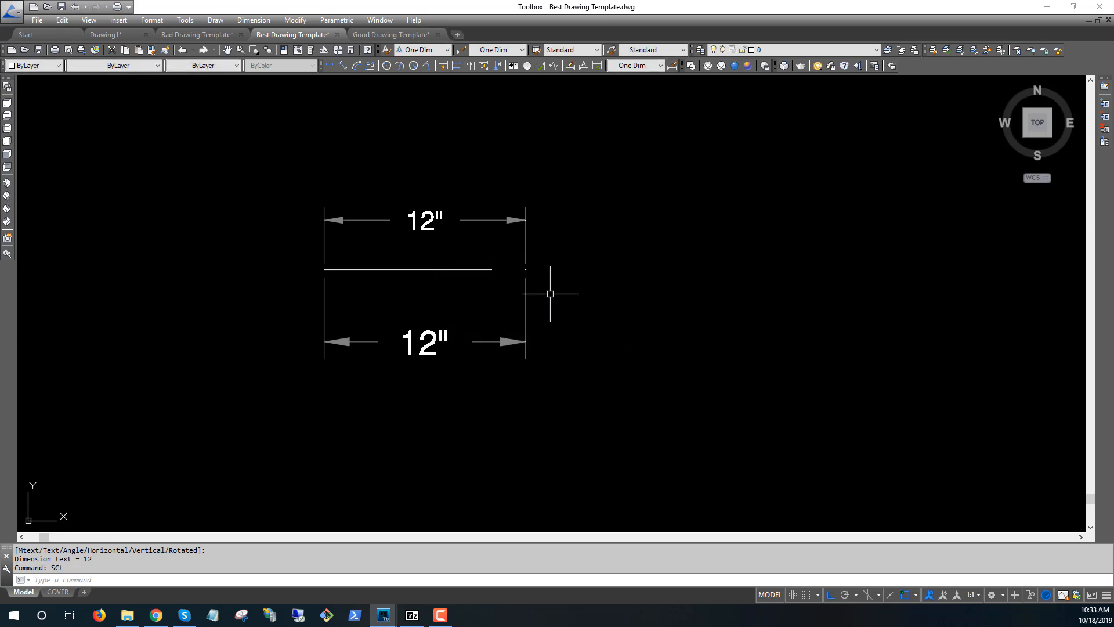
key("Escape")
key("Escape")
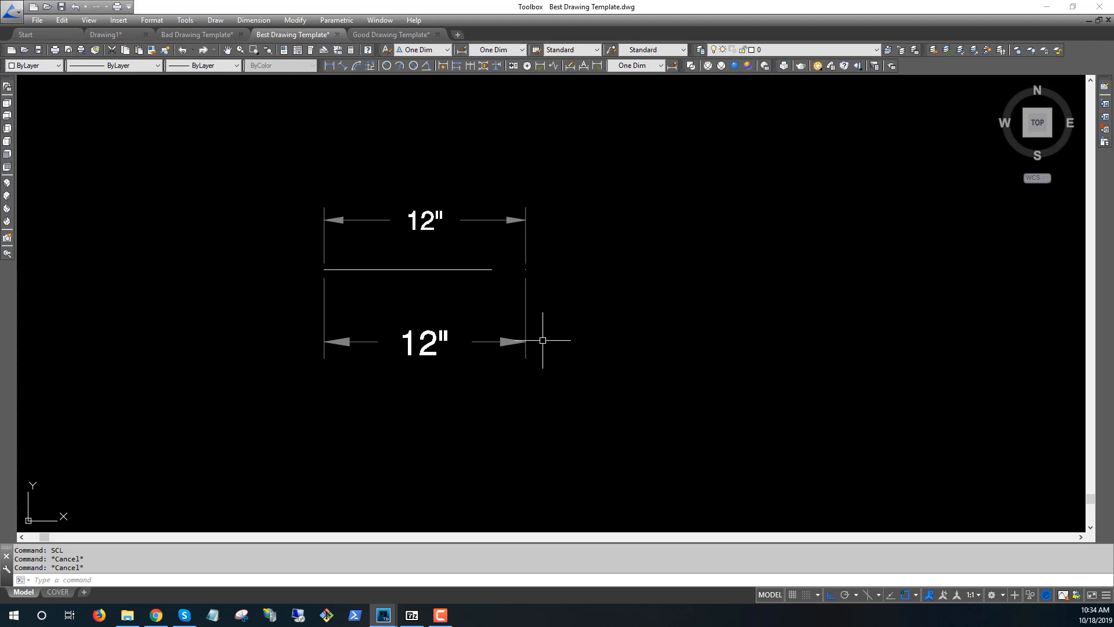
- Set DIMSCALE to 8 and place a third 12-inch linear dimension between the line and the lower dimension
type("DIMSCALE")
key("Return")
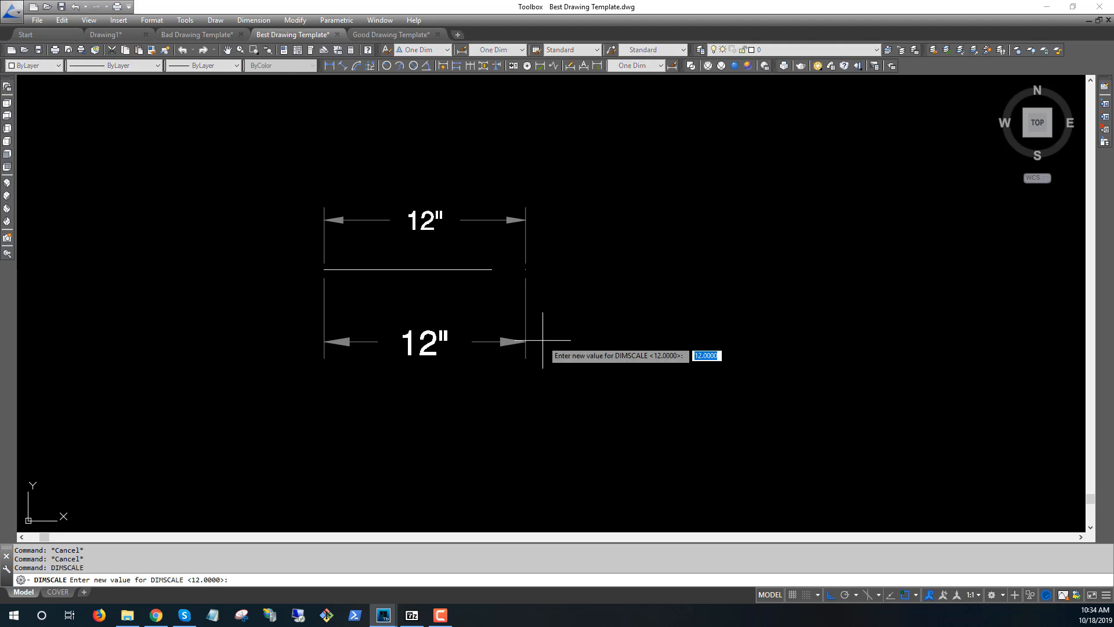
type("8")
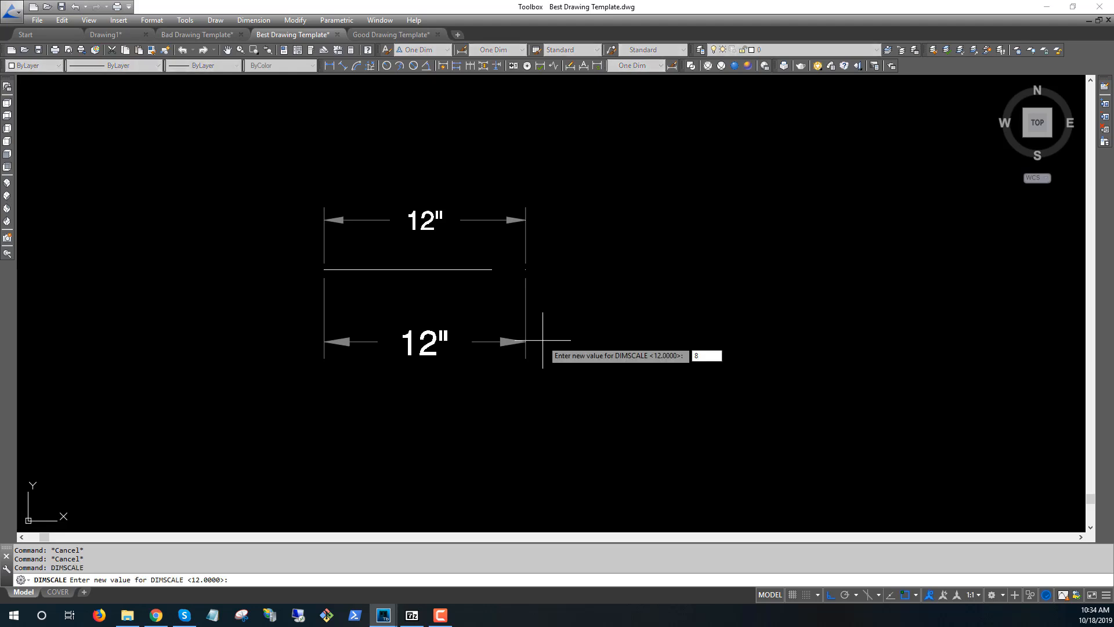
key("Return")
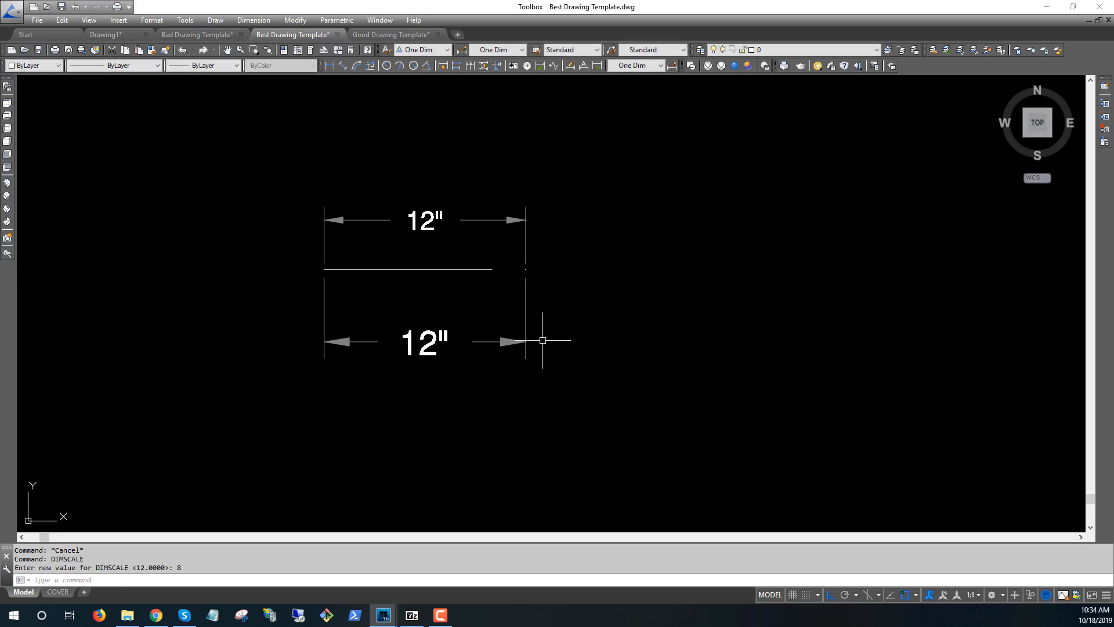
left_click(330, 66)
left_click(323, 269)
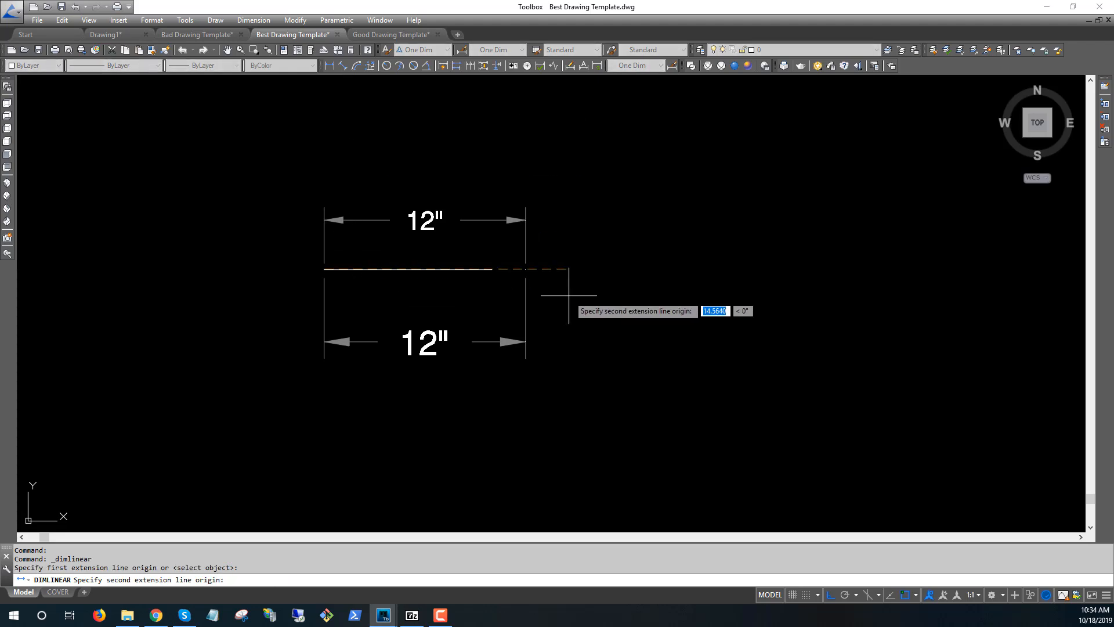
type("12")
key("Return")
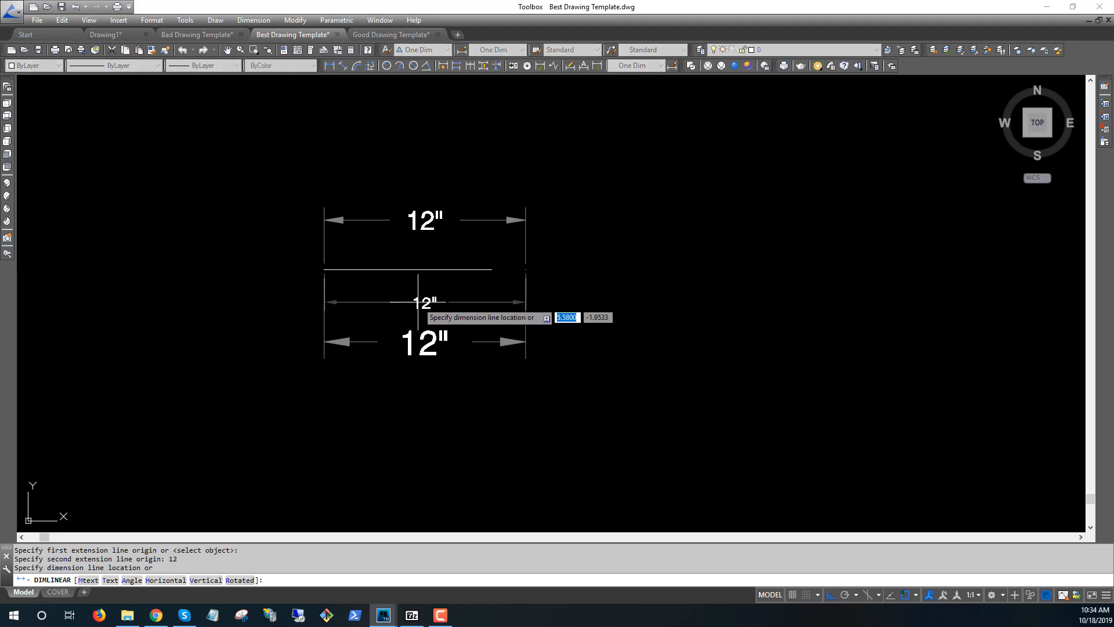
left_click(418, 302)
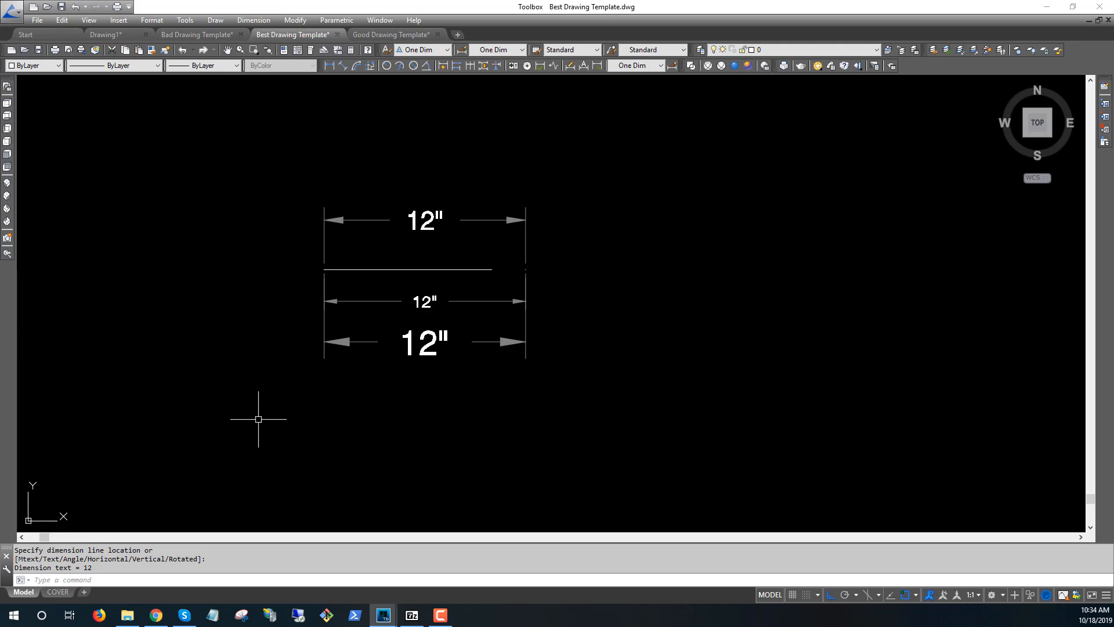
mouse_move(61, 598)
left_click(530, 246)
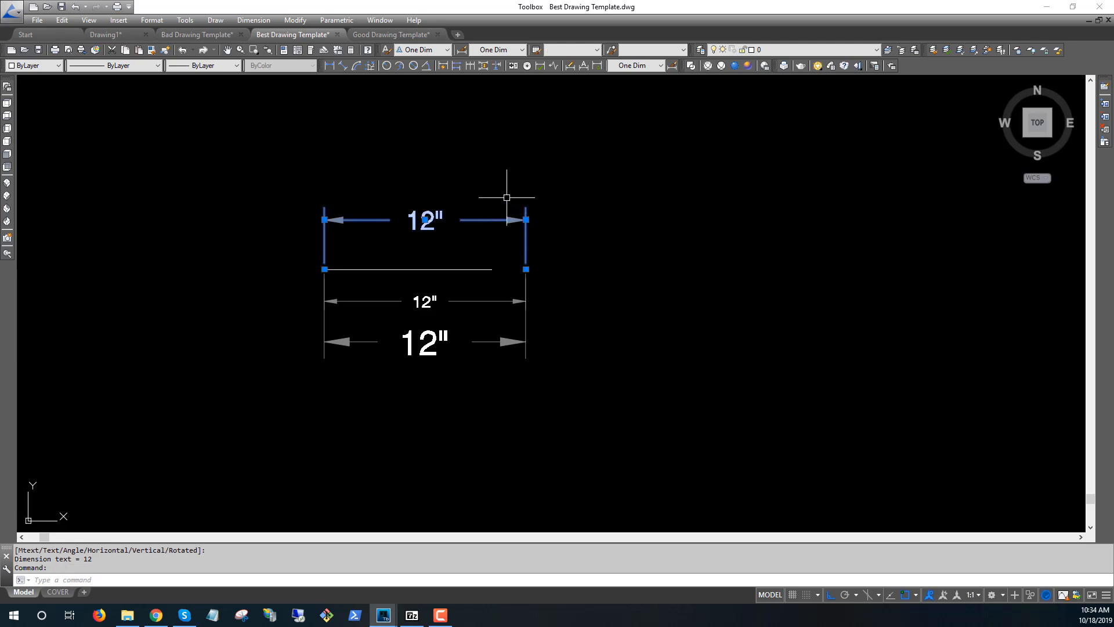
key("Escape")
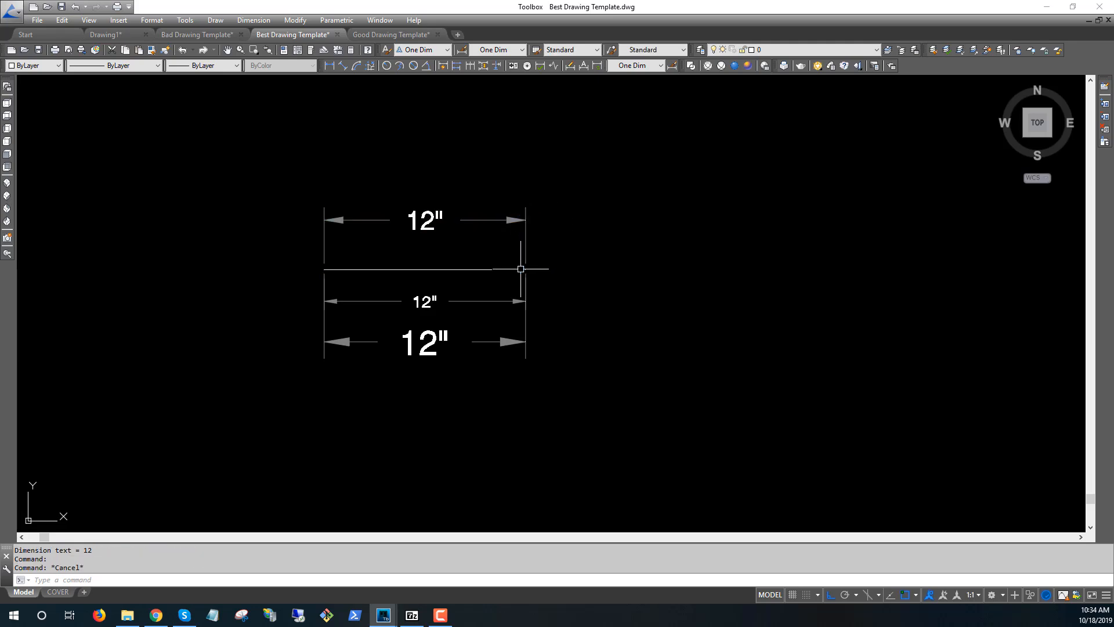
- Move the two 12-inch dimensions below the line together to the empty area on its right
type("m")
key("Return")
left_click(546, 318)
left_click(493, 298)
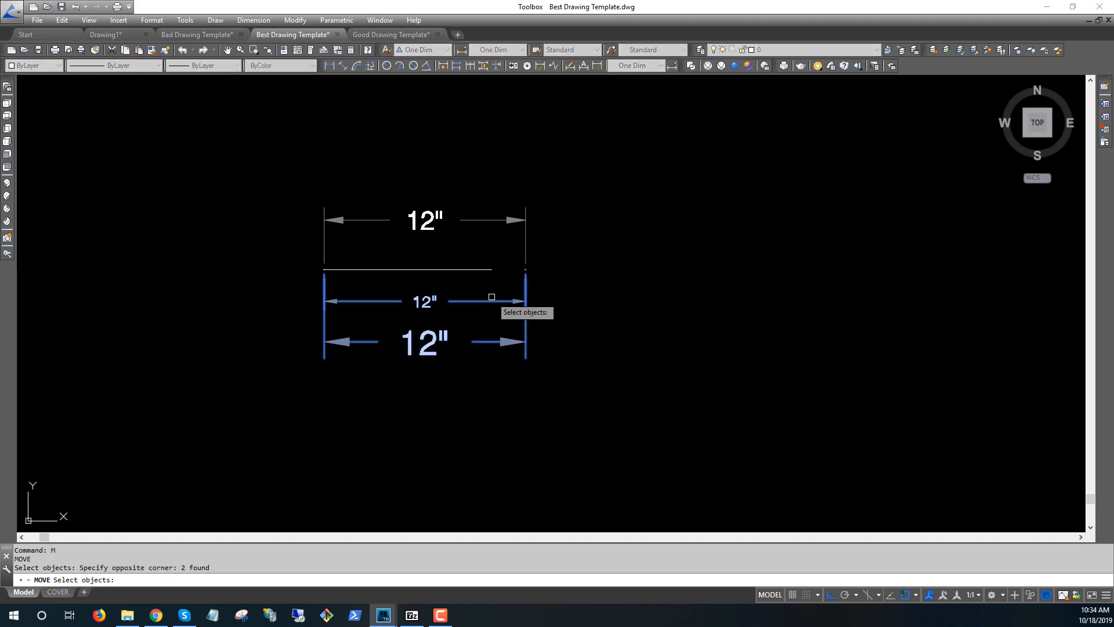
key("Return")
left_click(448, 381)
left_click(764, 416)
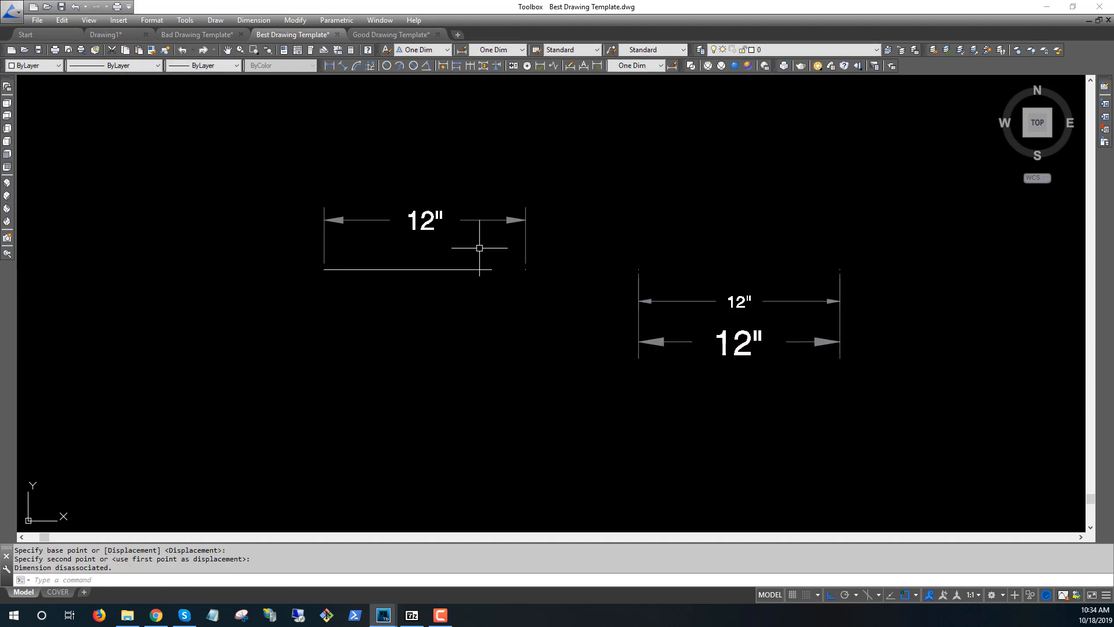
left_click(773, 301)
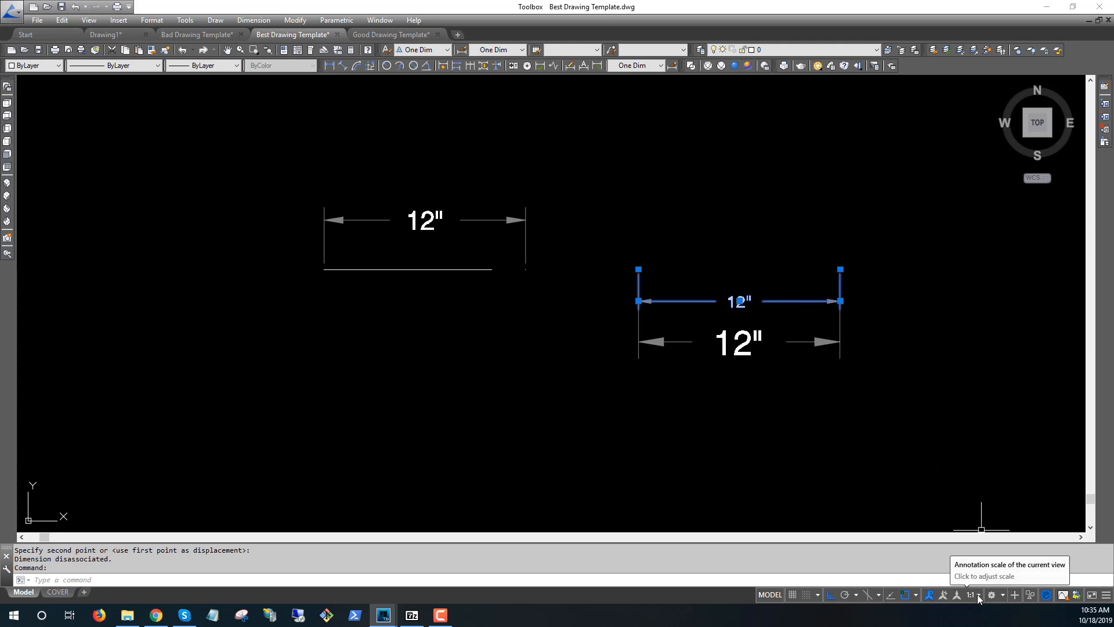
key("Escape")
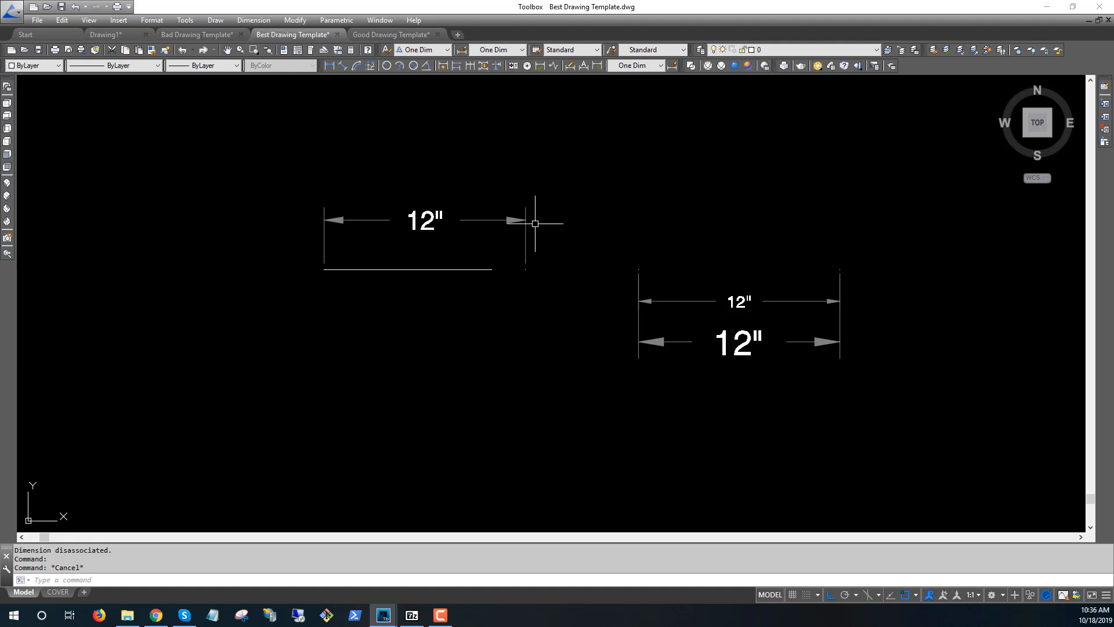
- Review the list of dimension styles in Good Drawing Template.dwg, keeping the current style
left_click(397, 36)
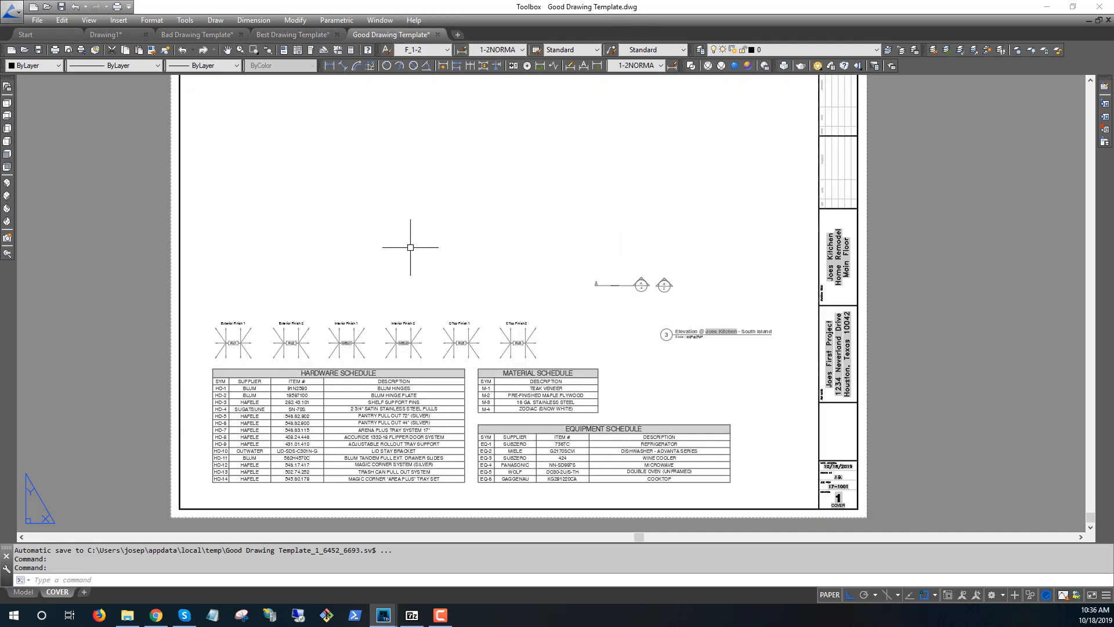
left_click(500, 50)
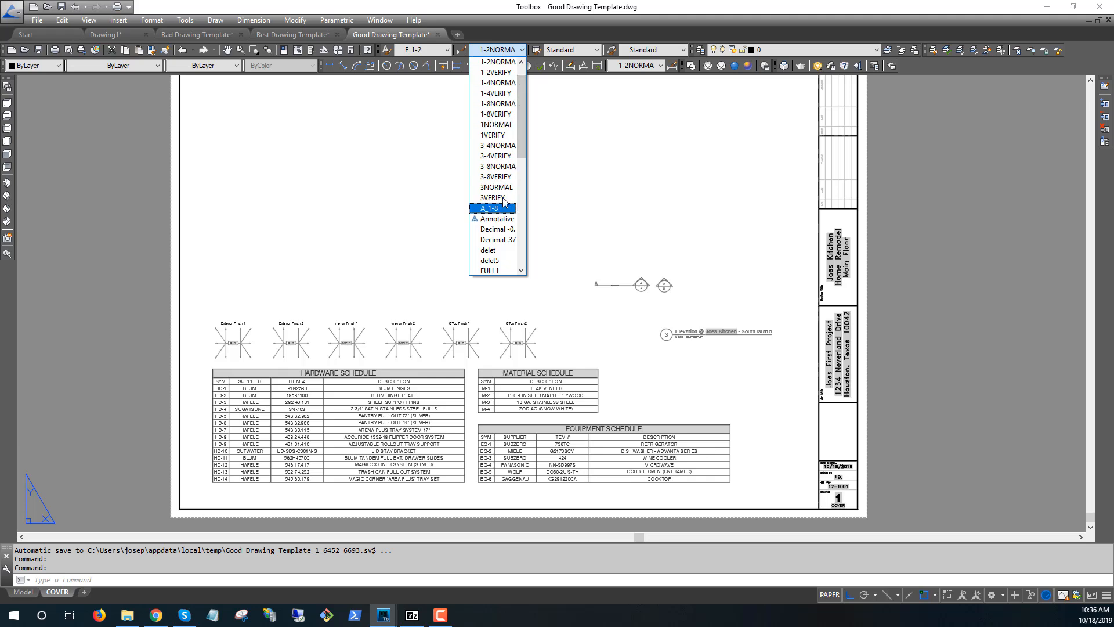
left_click(572, 169)
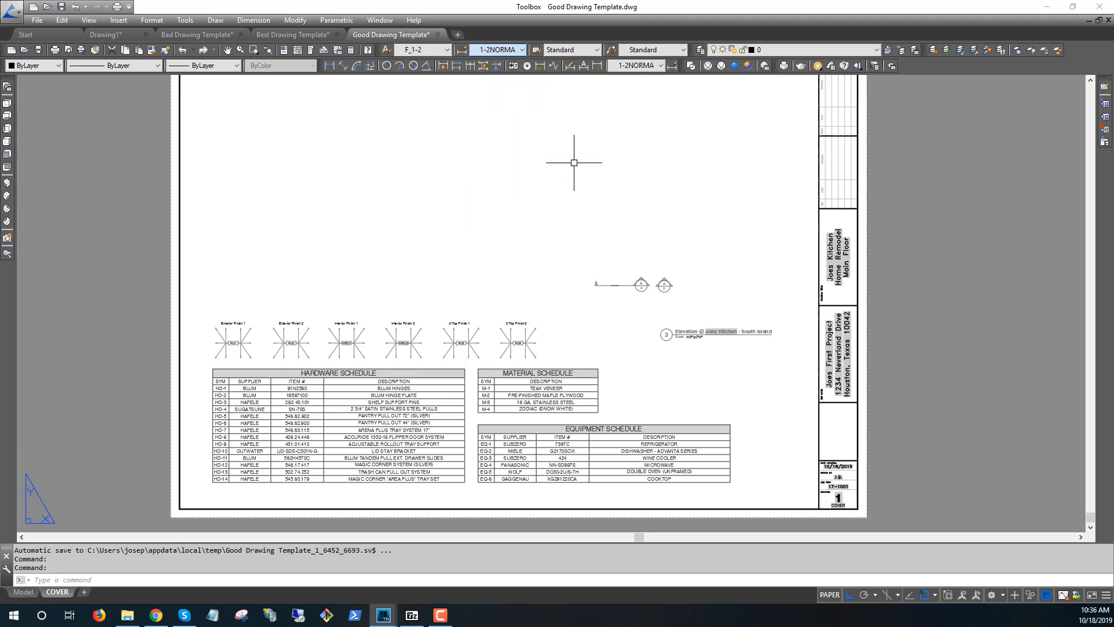
left_click(510, 50)
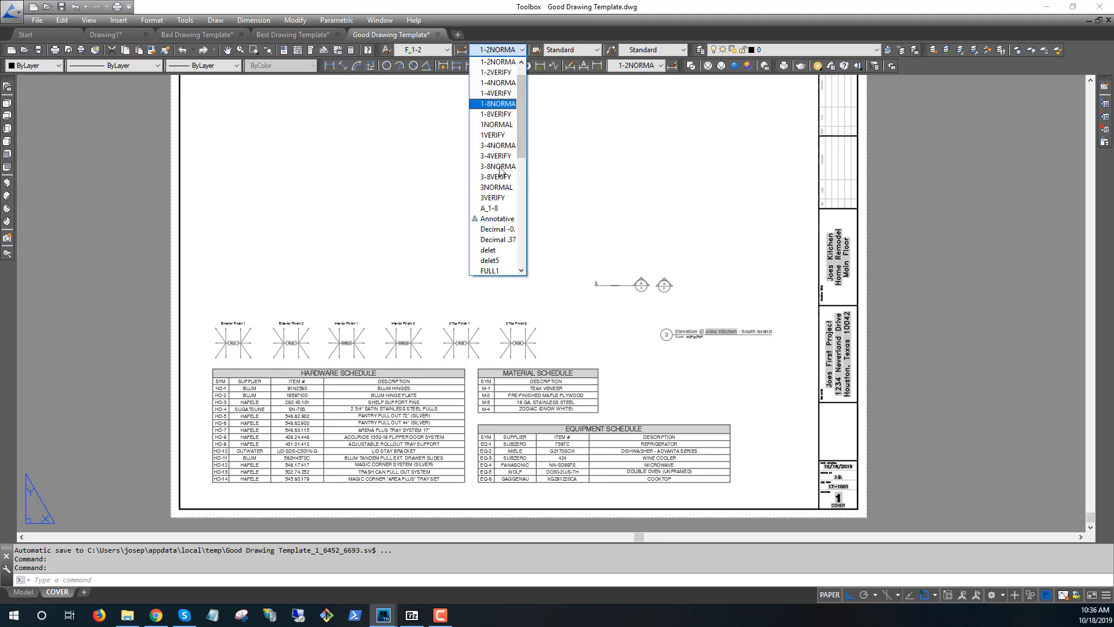
left_click(549, 138)
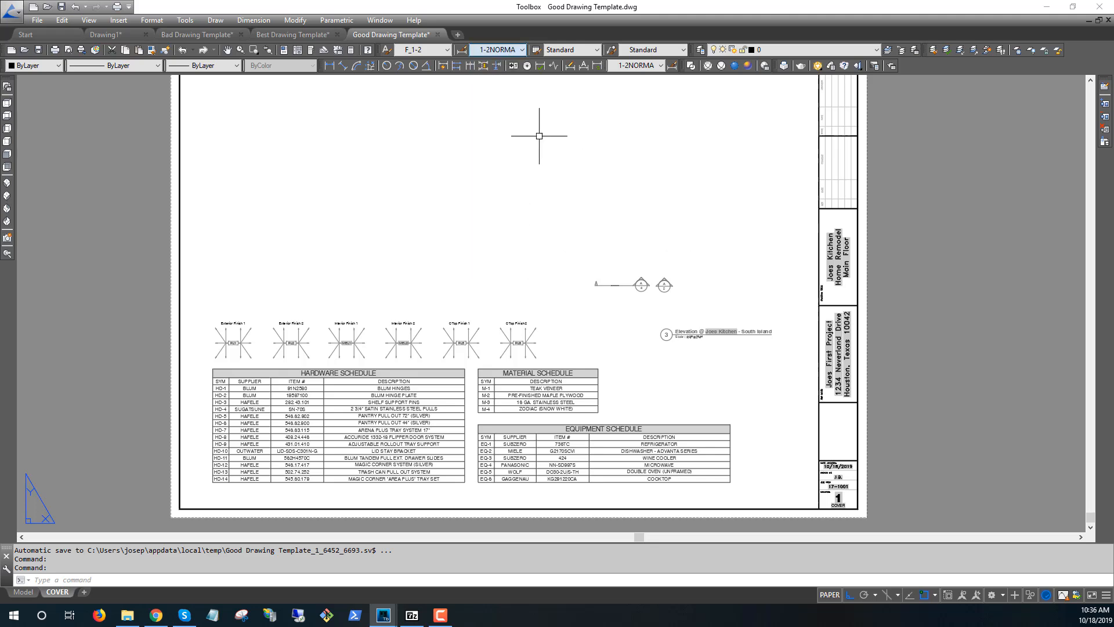
- Compare the Best, Good and Bad Drawing Template files, ending on the Bad template's COVER SHEET layout
left_click(301, 36)
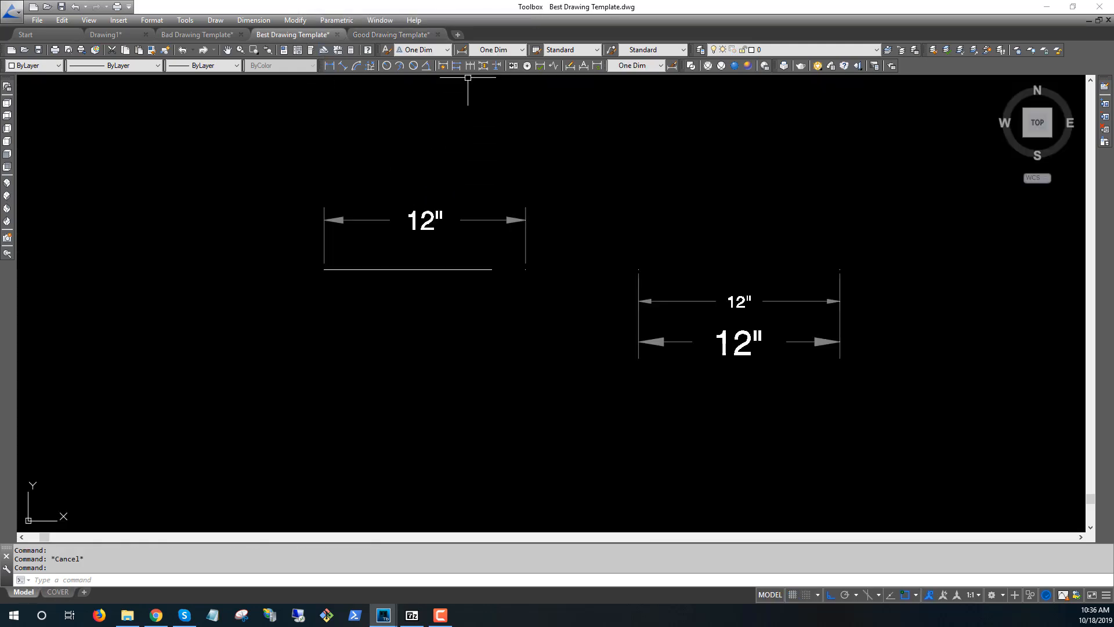
left_click(392, 35)
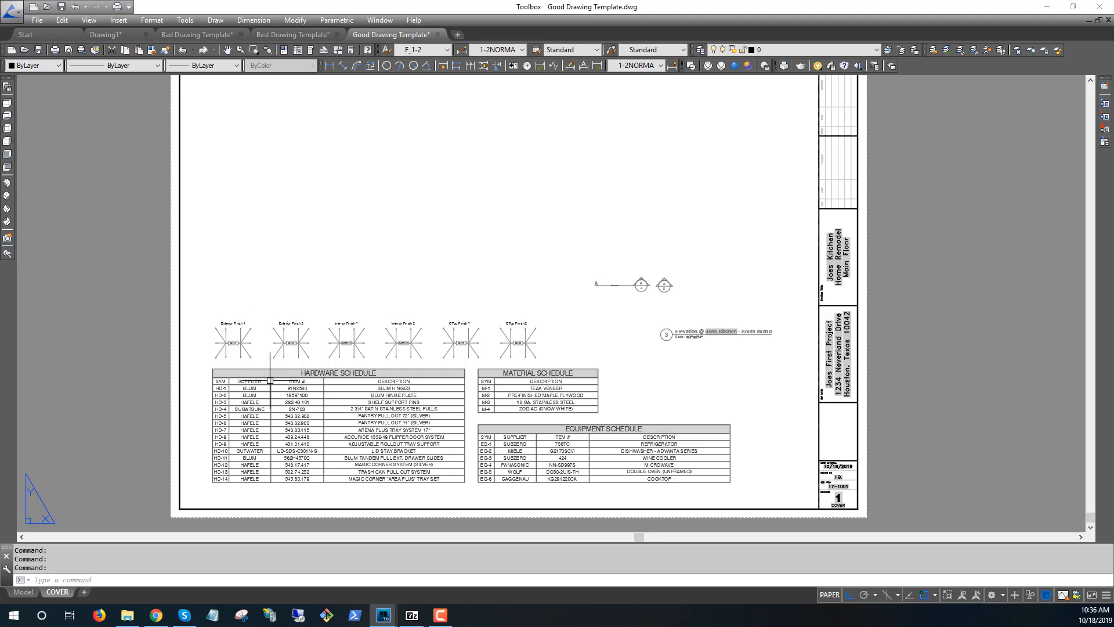
left_click(201, 36)
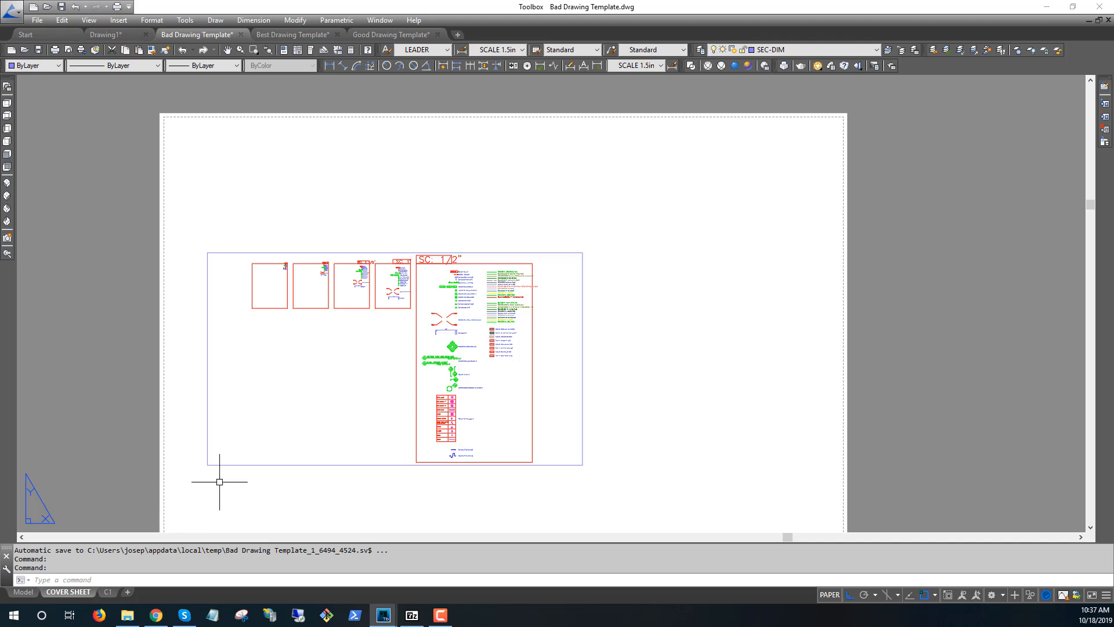
middle_click_drag(609, 450, 634, 417)
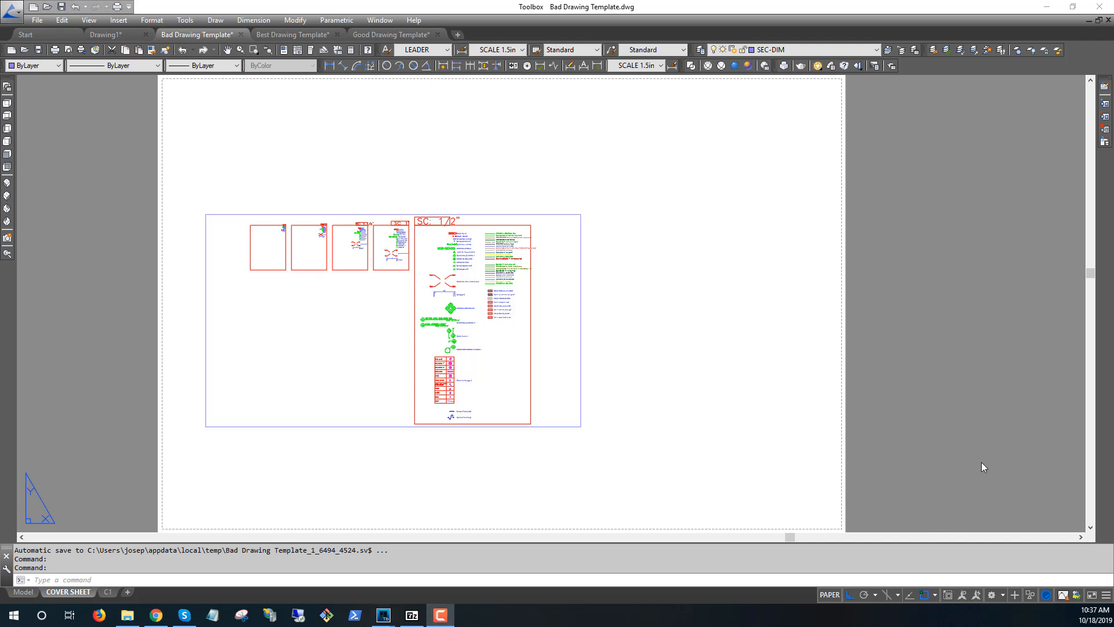
left_click(701, 415)
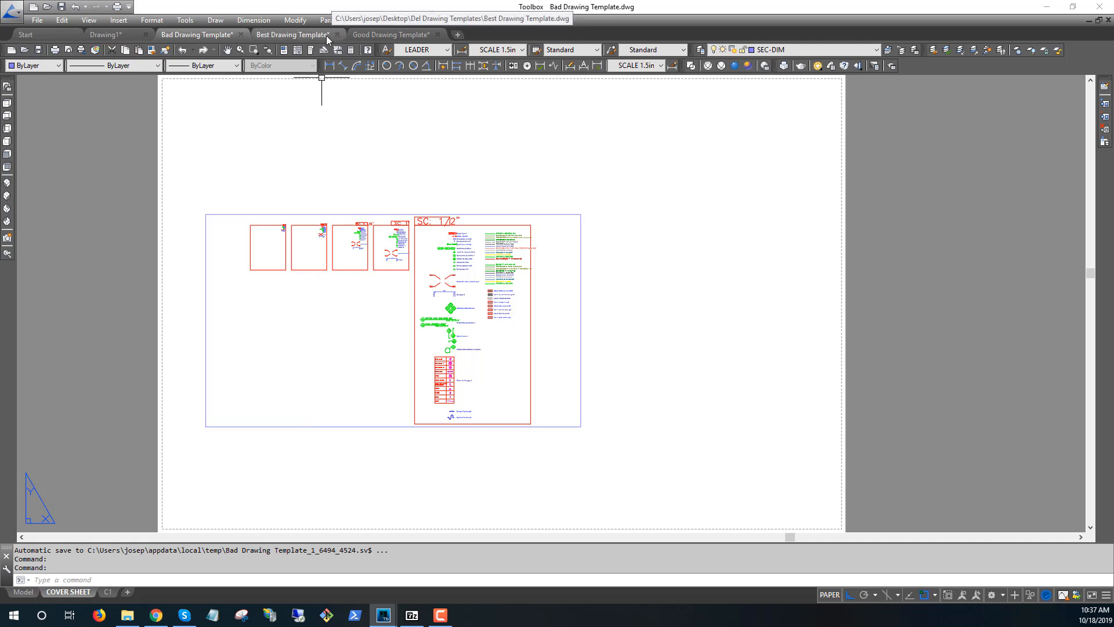
- Review the custom drawing properties of Good Drawing Template.dwg, including the finish, job, title and issue fields
left_click(392, 35)
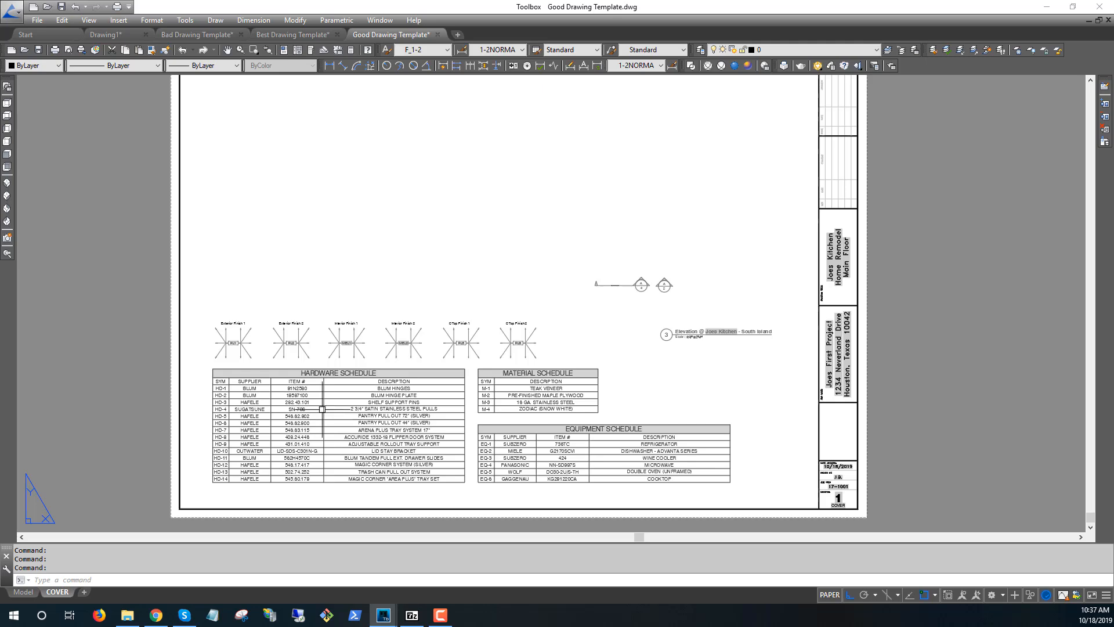
left_click(37, 20)
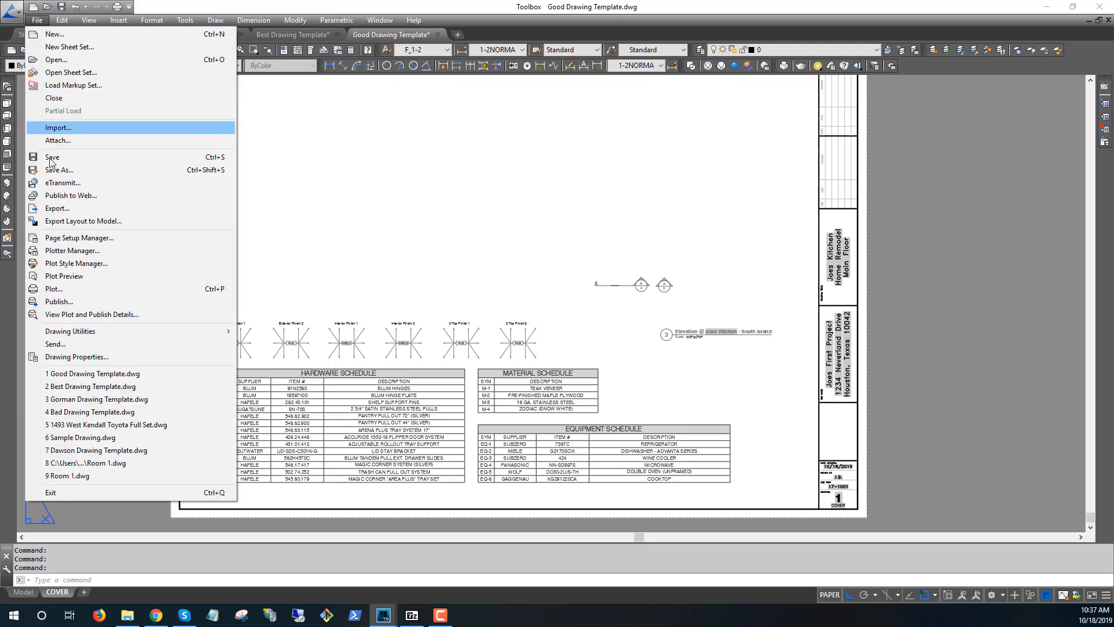
left_click(76, 356)
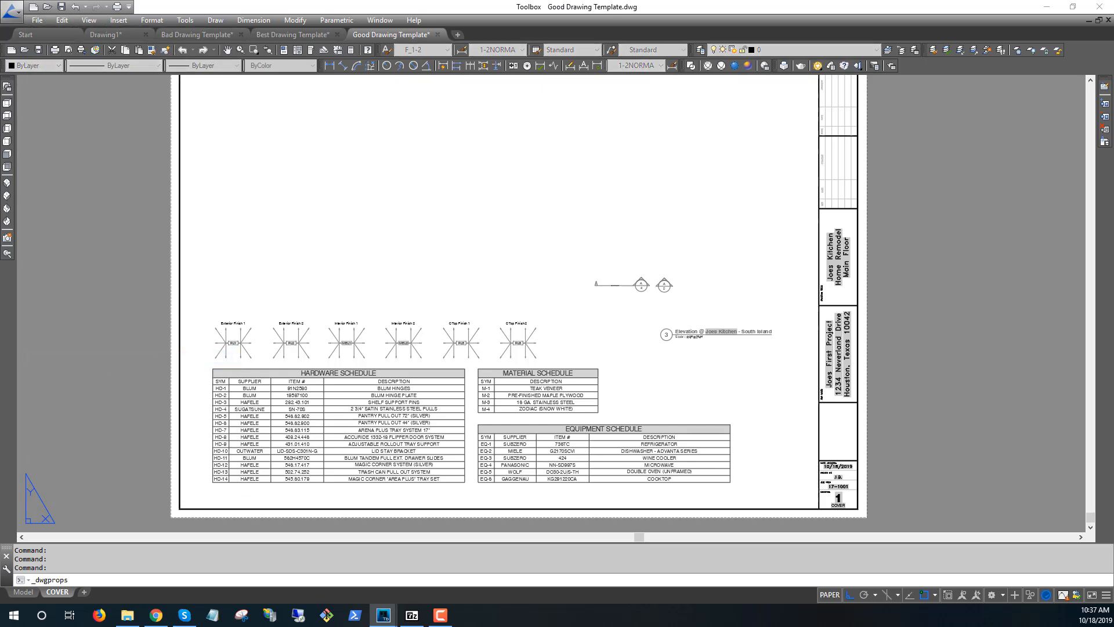
mouse_move(145, 250)
left_mouse_down()
mouse_move(430, 195)
mouse_move(588, 144)
left_mouse_up()
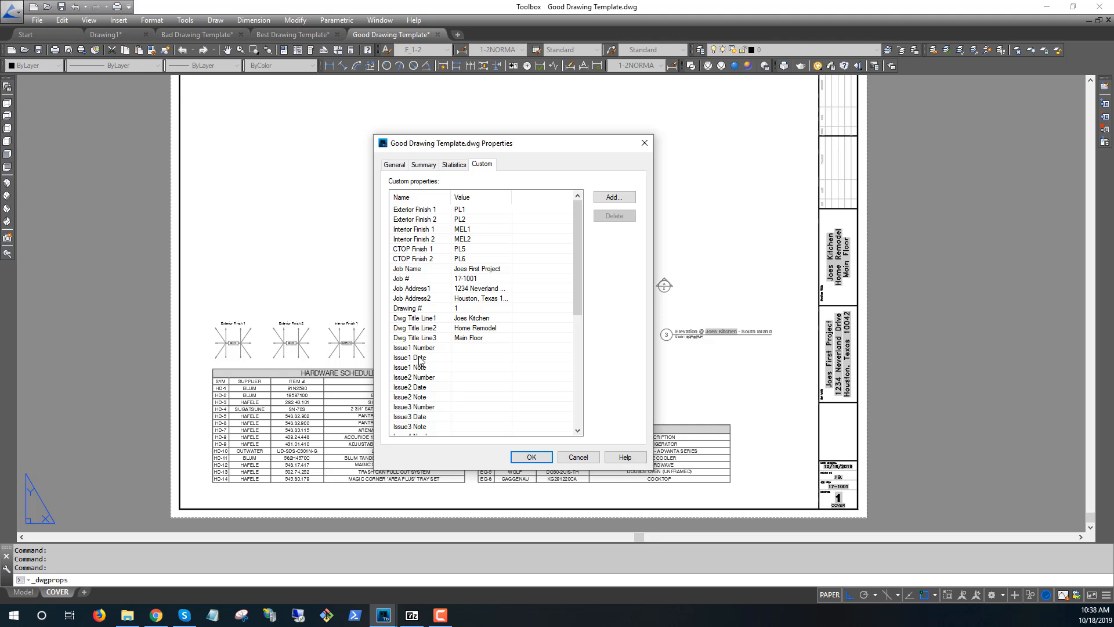
mouse_move(578, 233)
left_mouse_down()
mouse_move(576, 353)
mouse_move(576, 206)
left_mouse_up()
left_click(531, 457)
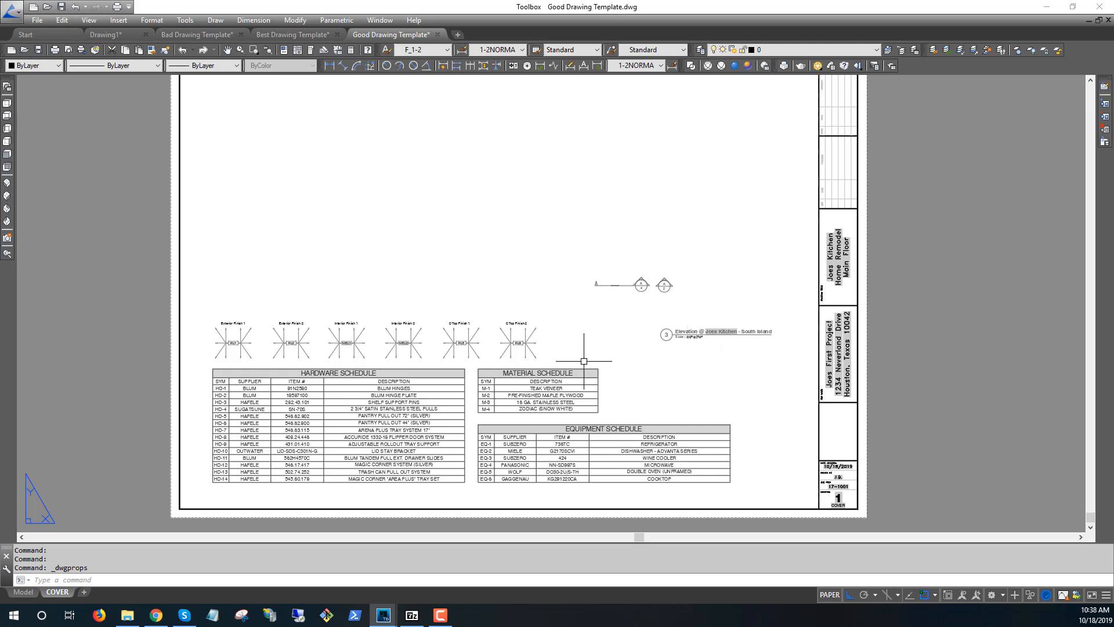
- Compare the Exterior Finish 1 tag on the sheet with its value in the custom drawing properties
scroll(212, 342, "up", 8)
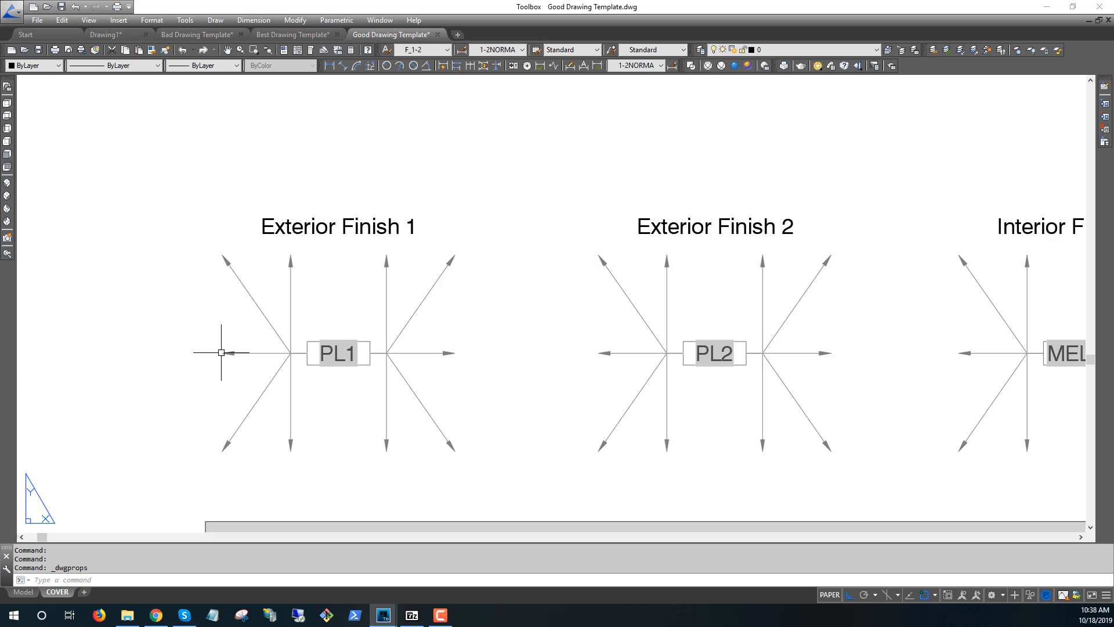
middle_click_drag(194, 385, 233, 365)
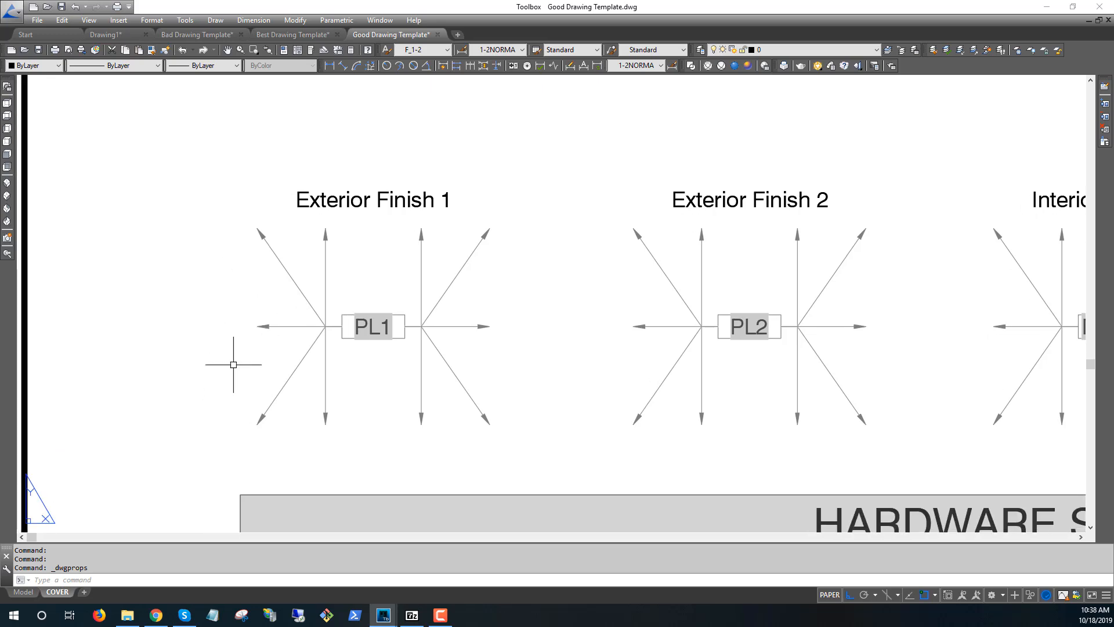
type("DWGPROPS")
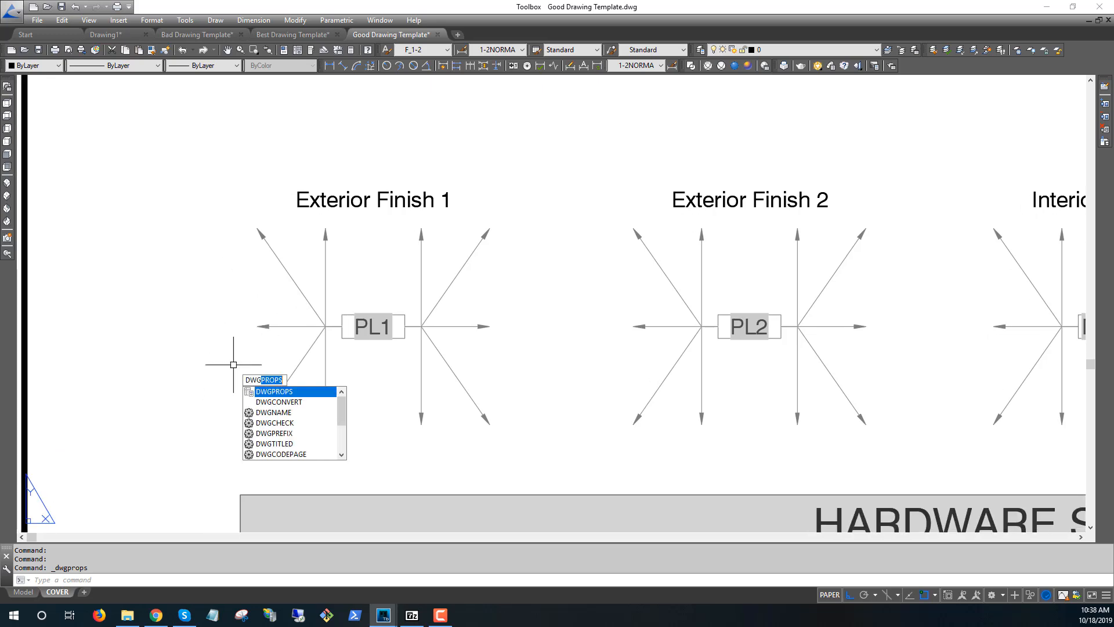
key("Return")
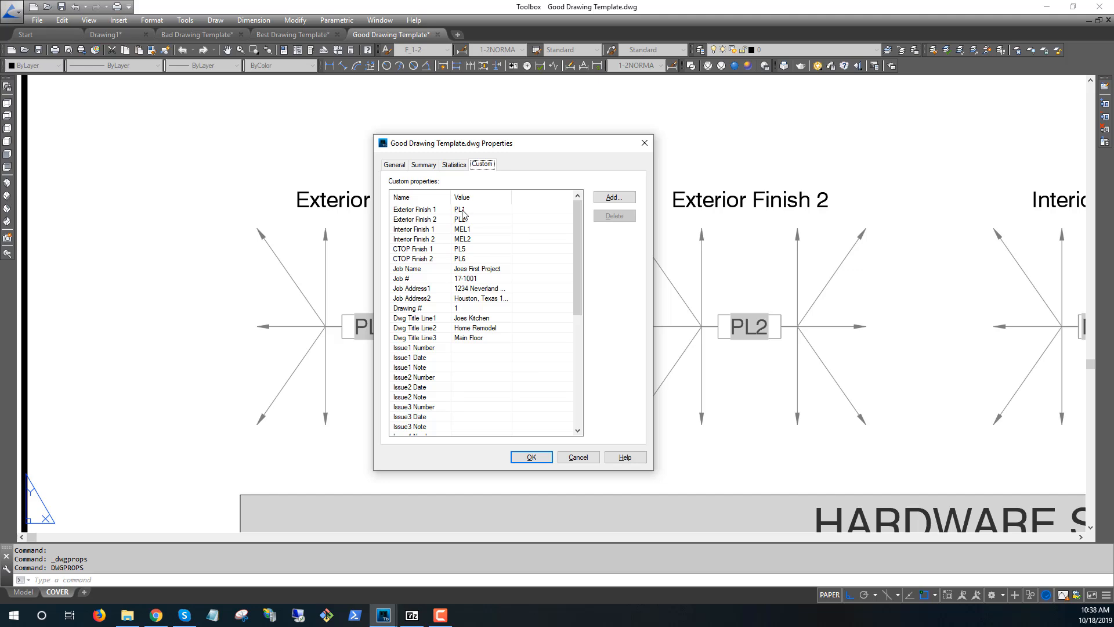
double_click(468, 209)
left_click(578, 458)
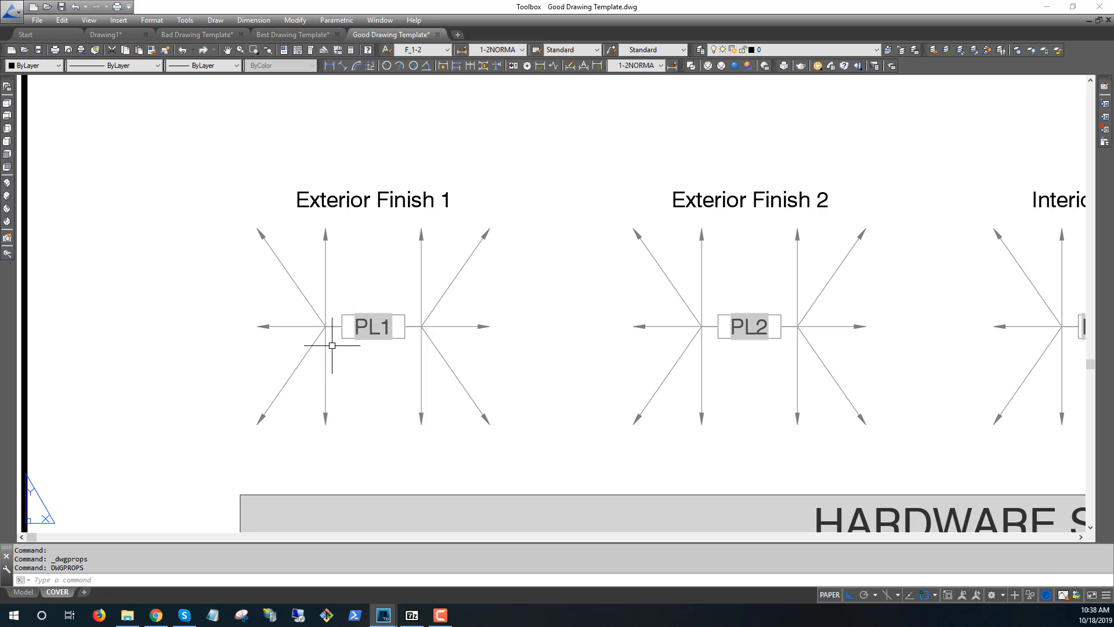
- Copy the Exterior Finish 1 tag with its left-pointing leader to the empty area directly above the tag group
type("co")
key("Return")
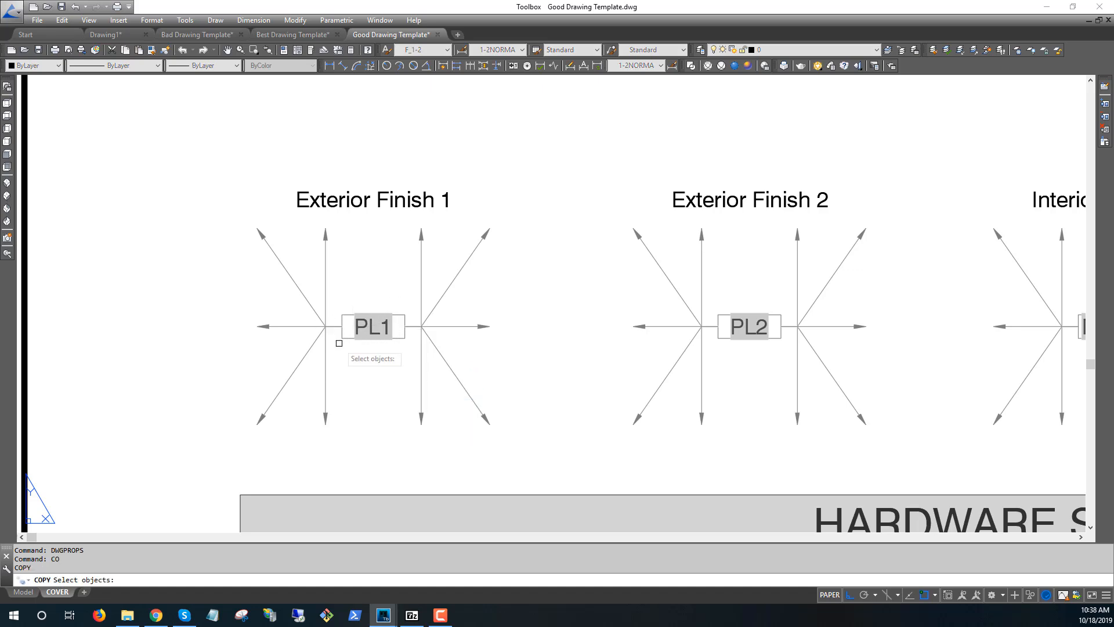
left_click(302, 326)
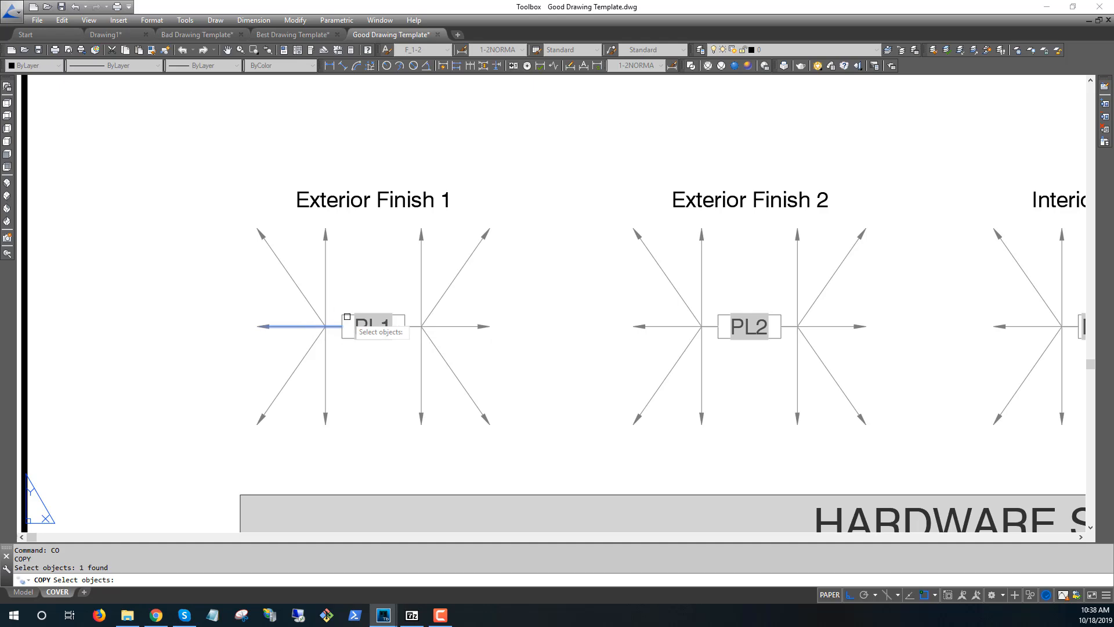
left_click(362, 325)
key("Return")
left_click(365, 327)
scroll(366, 325, "down", 5)
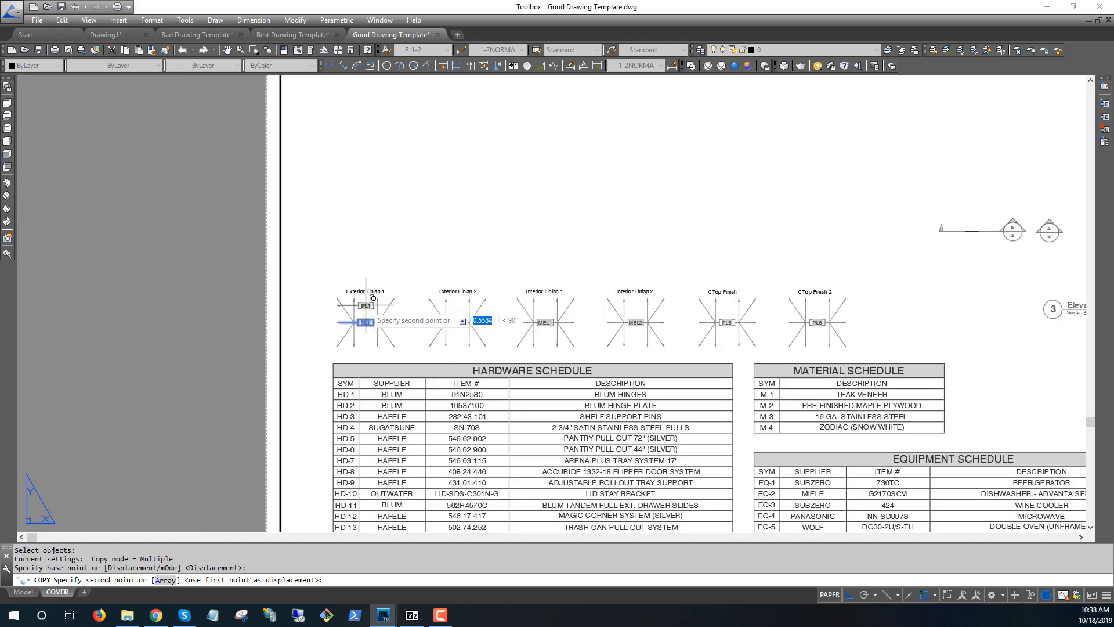
left_click(373, 225)
scroll(373, 250, "up", 3)
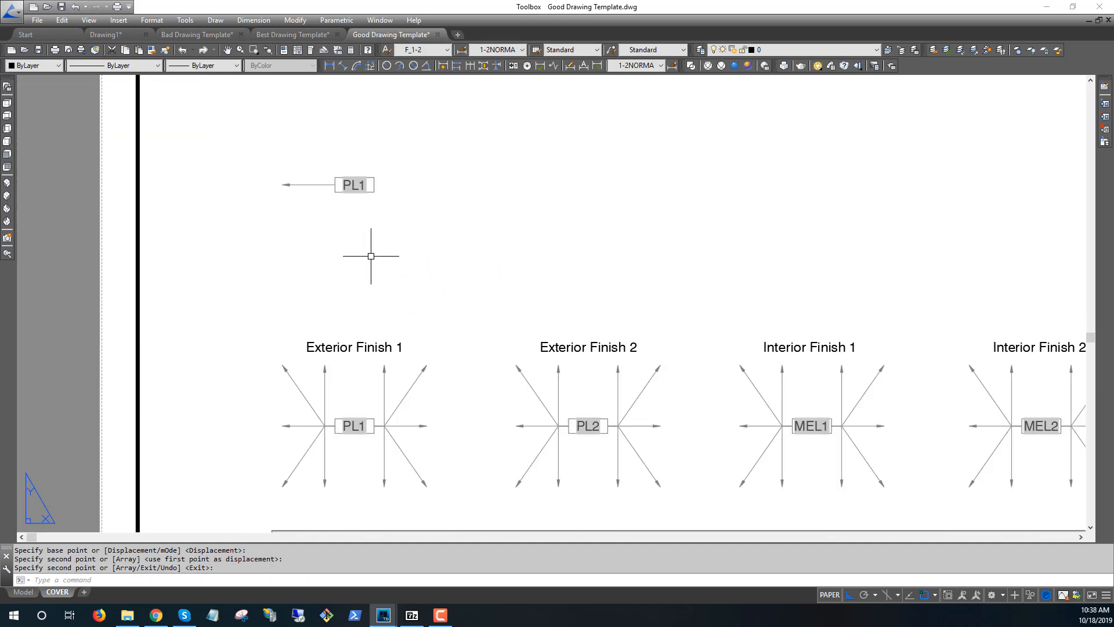
key("Return")
- Copy the Exterior Finish 1 tag with its left-side downward leader to a spot above the first copied tag
key("Return")
left_click(326, 446)
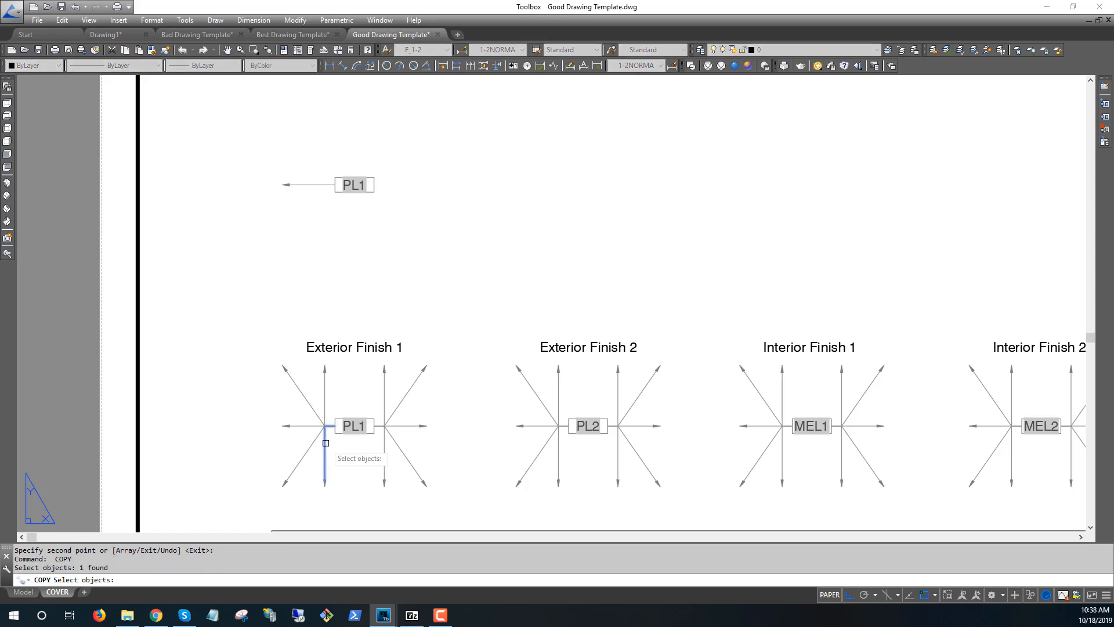
left_click(354, 426)
key("Return")
left_click(361, 452)
scroll(352, 409, "down", 5)
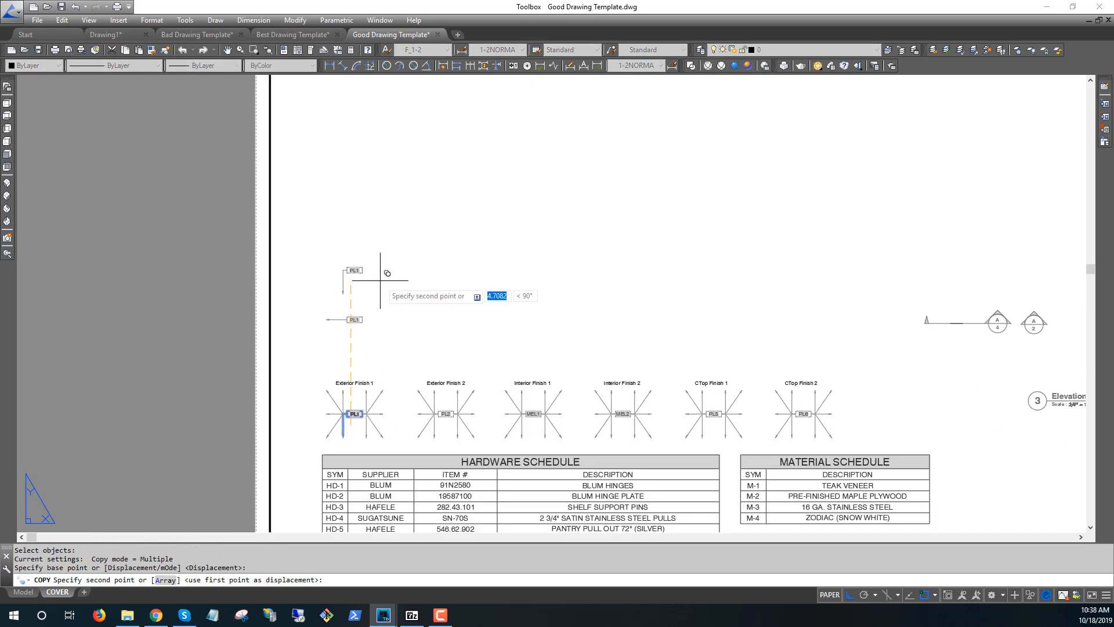
left_click(381, 278)
key("Return")
- Copy the Exterior Finish 1 tag with its right-pointing leader, with Ortho off, to the right of the earlier copies
scroll(373, 406, "up", 5)
key("Return")
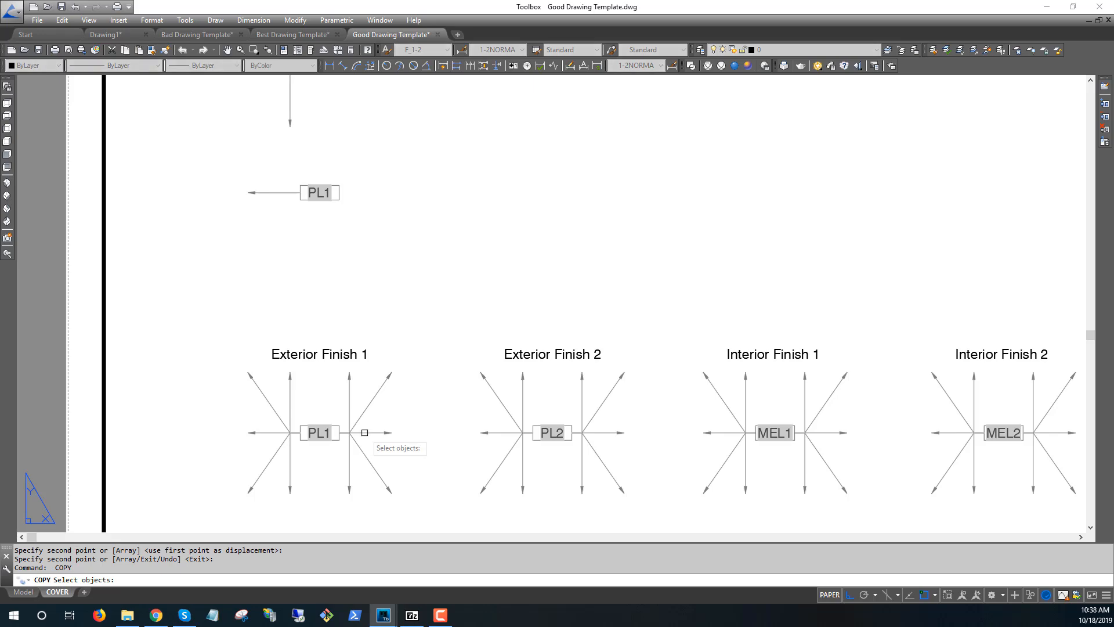
left_click(367, 433)
left_click(329, 424)
key("Return")
left_click(330, 427)
scroll(339, 332, "down", 5)
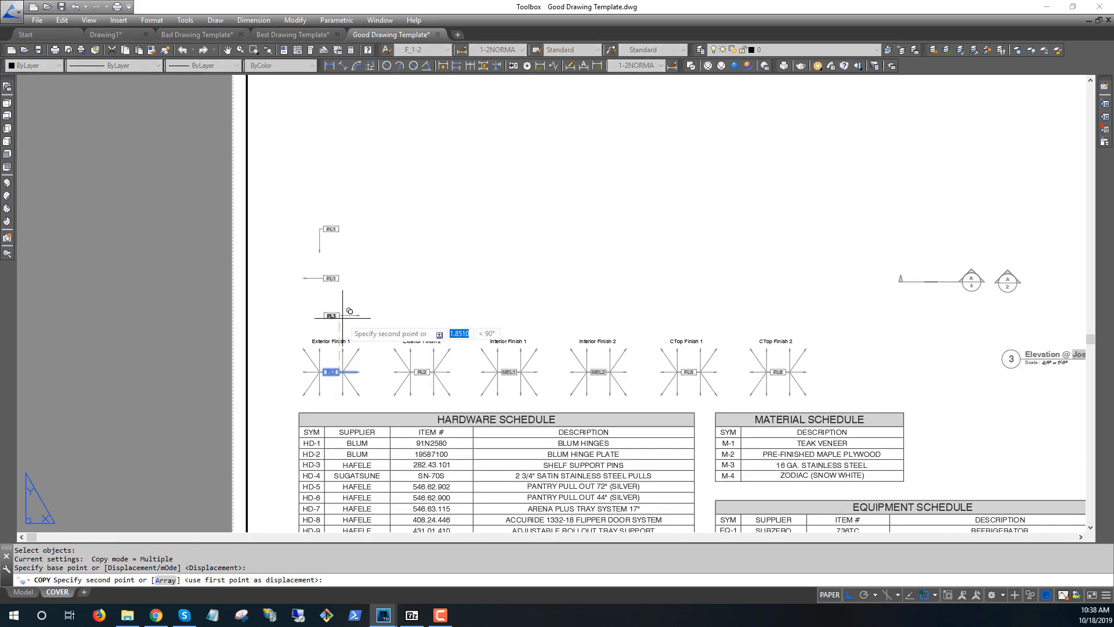
key("F8")
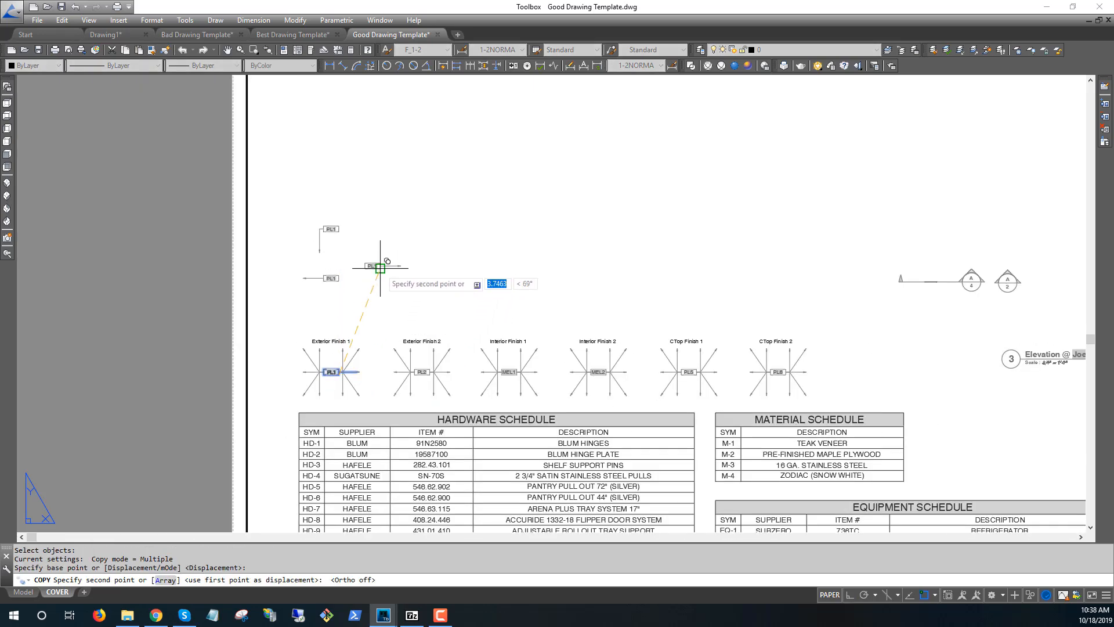
left_click(371, 265)
key("Return")
- Copy the Exterior Finish 1 tag with its lower-right diagonal leader to the space between the earlier copied tags
scroll(344, 386, "up", 5)
key("Return")
left_click(309, 357)
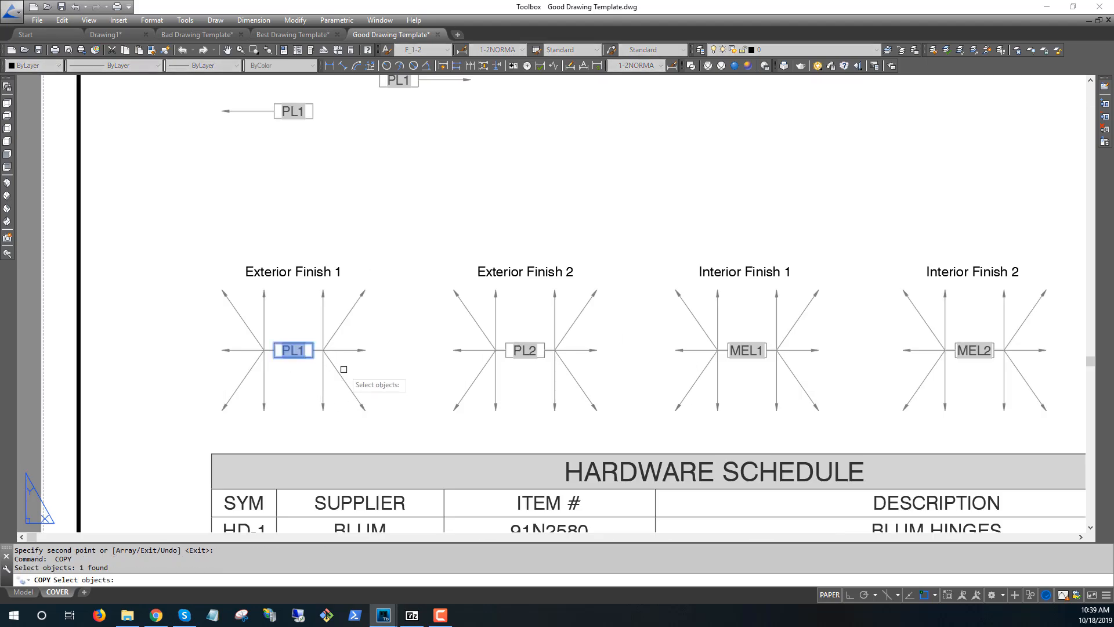
left_click(339, 373)
key("Return")
left_click(341, 388)
scroll(376, 363, "down", 3)
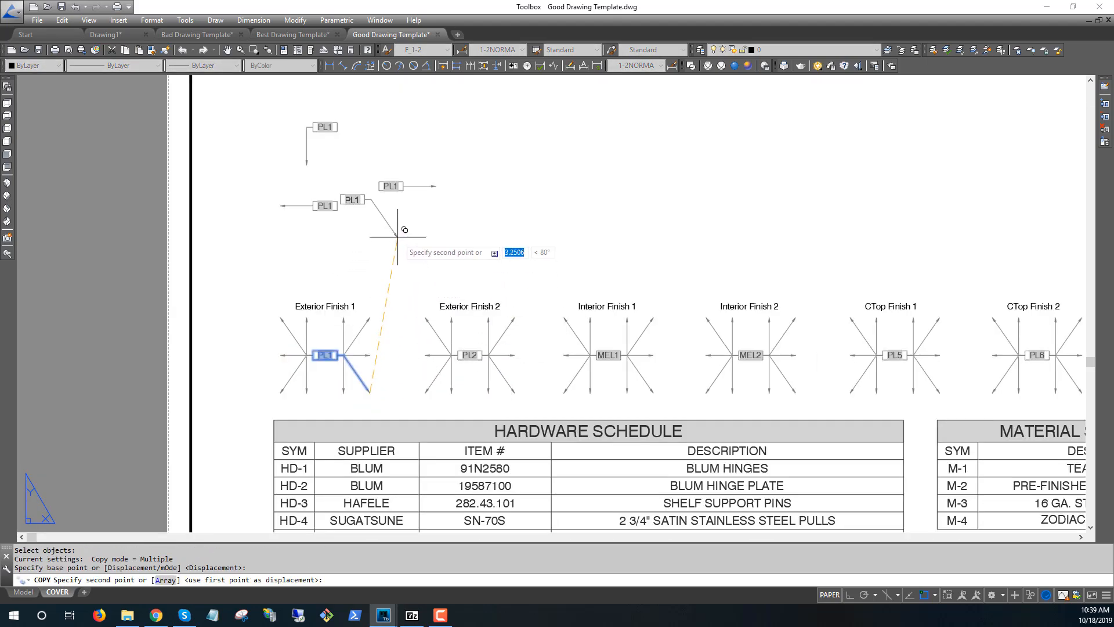
left_click(374, 209)
key("Return")
- Set the Exterior Finish 1 custom drawing property to PL10 and regenerate the layout to update its tags
scroll(365, 194, "up", 5)
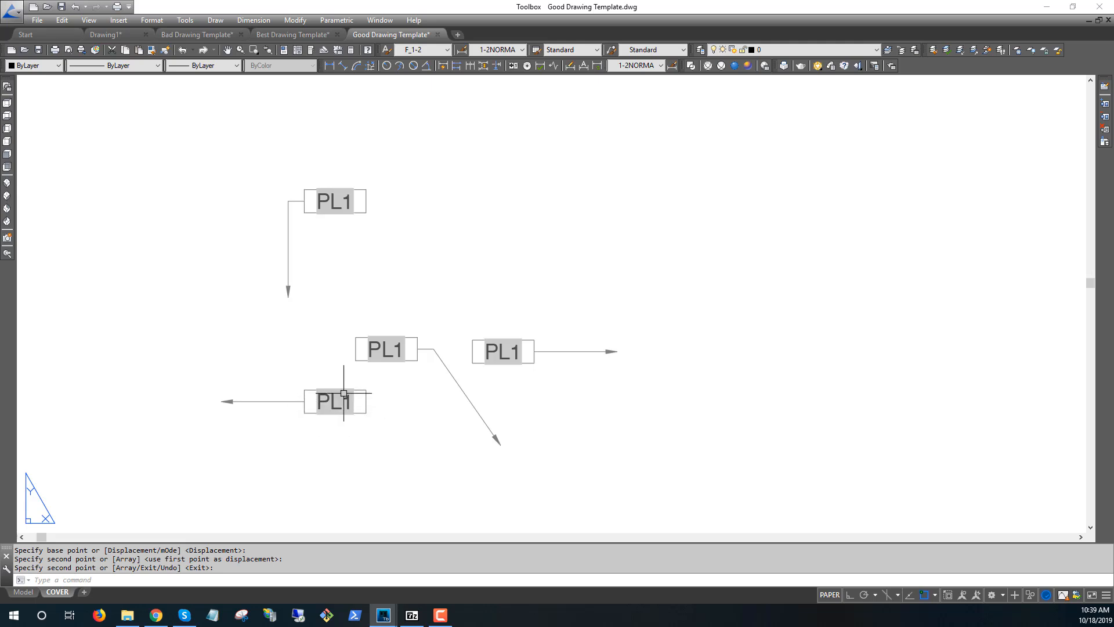
scroll(340, 386, "down", 1)
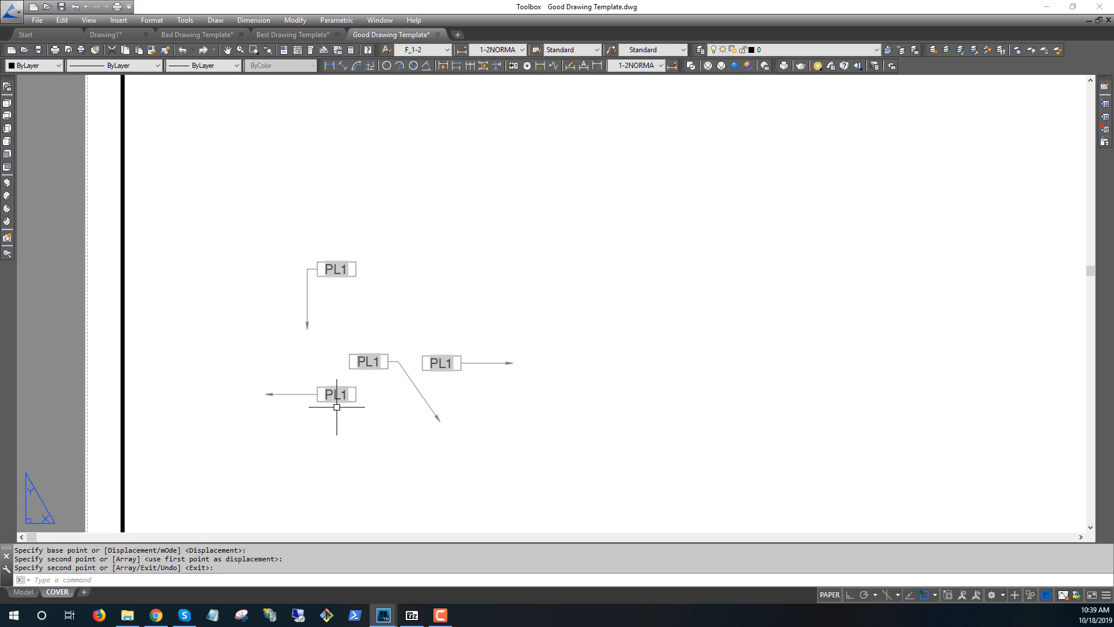
scroll(337, 407, "down", 5)
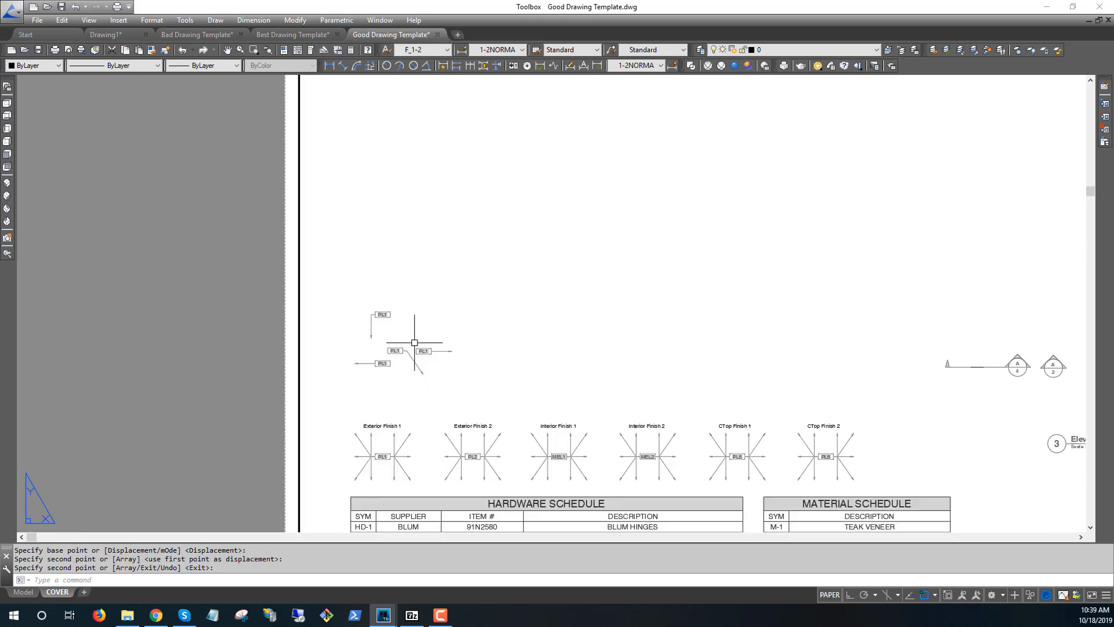
scroll(502, 387, "up", 2)
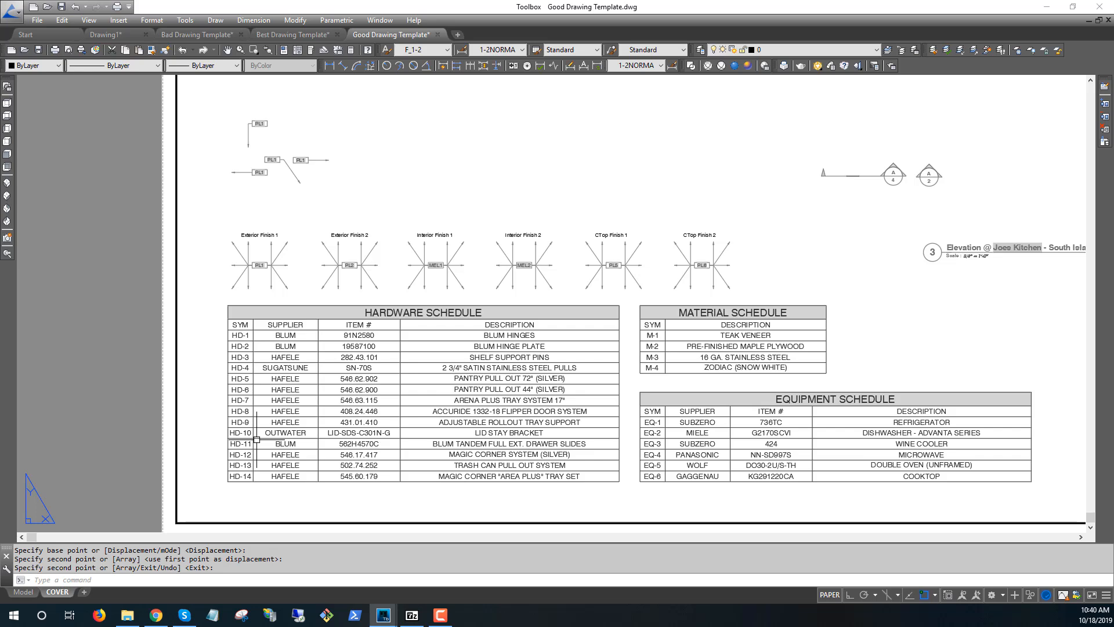
scroll(235, 174, "up", 4)
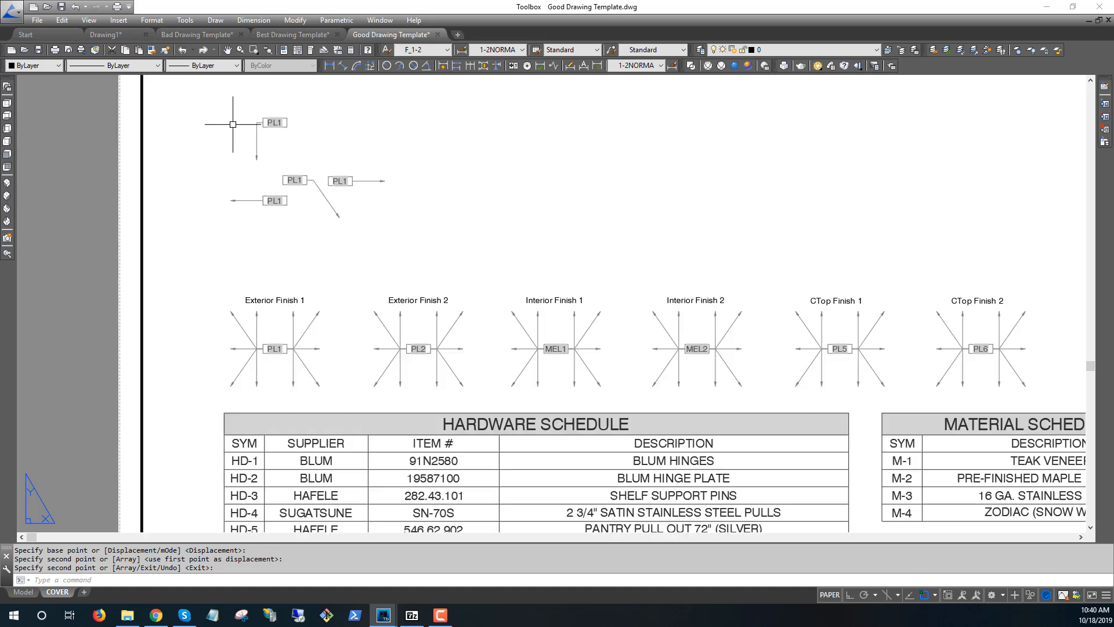
middle_click_drag(244, 182, 286, 194)
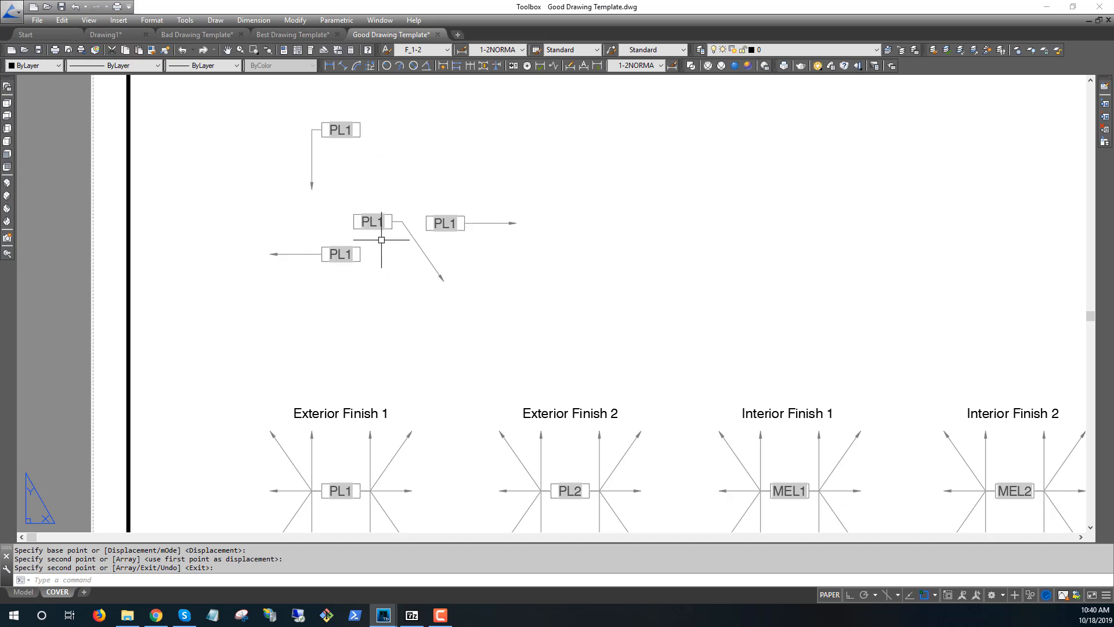
left_click(37, 20)
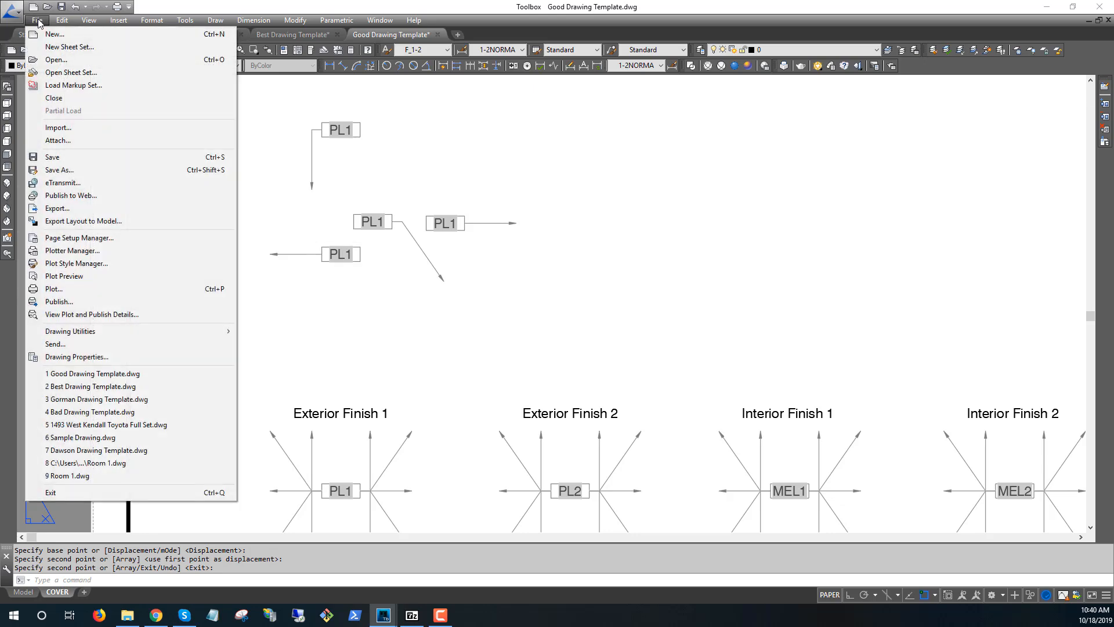
left_click(89, 358)
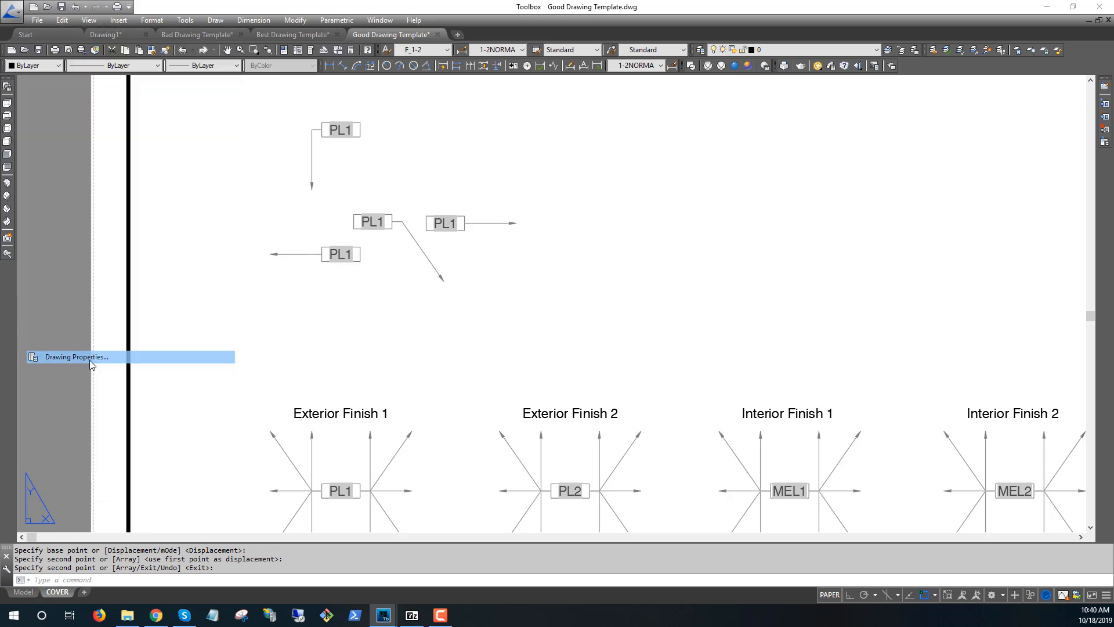
left_click(491, 210)
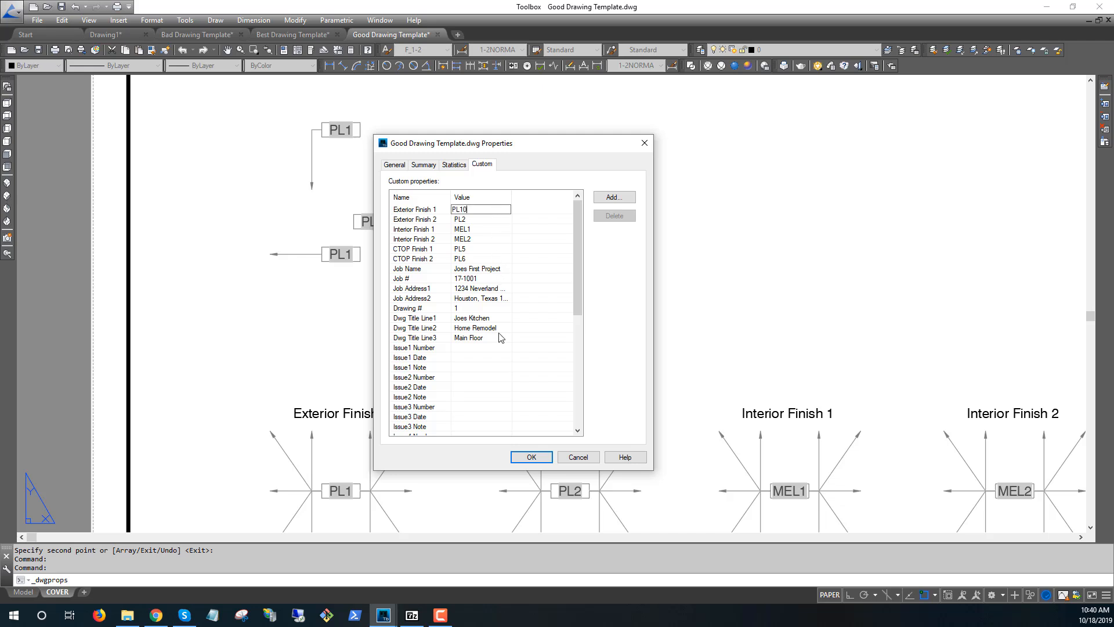
left_click(532, 457)
type("re")
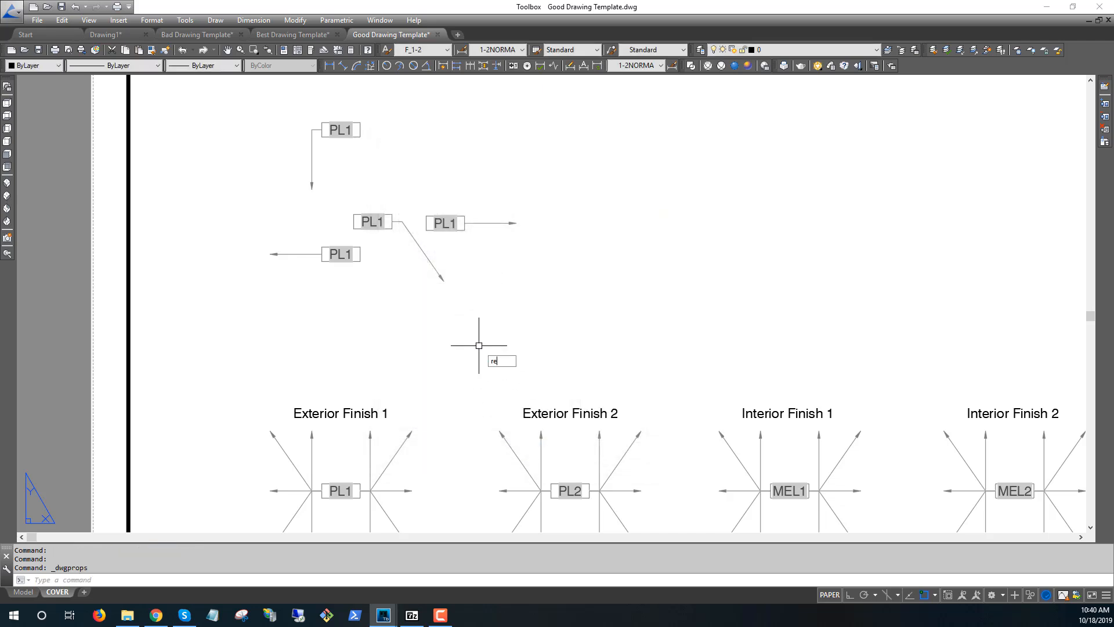
key("Return")
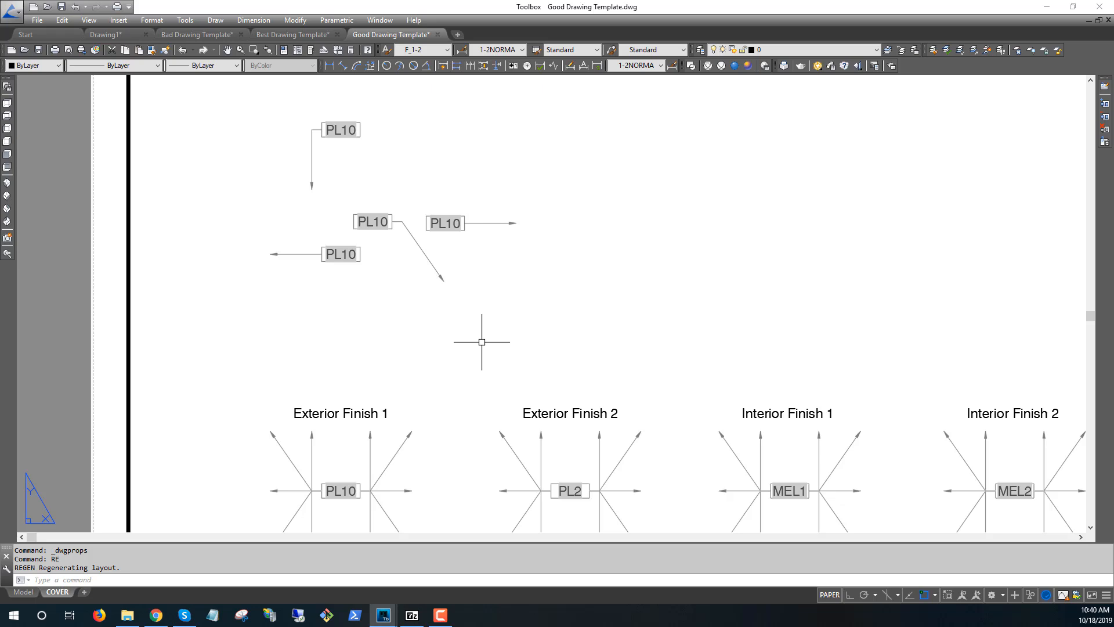
- Compare the exterior, interior and CTop finish tags on the sheet with their values in the custom drawing properties
middle_click_drag(522, 398, 520, 389)
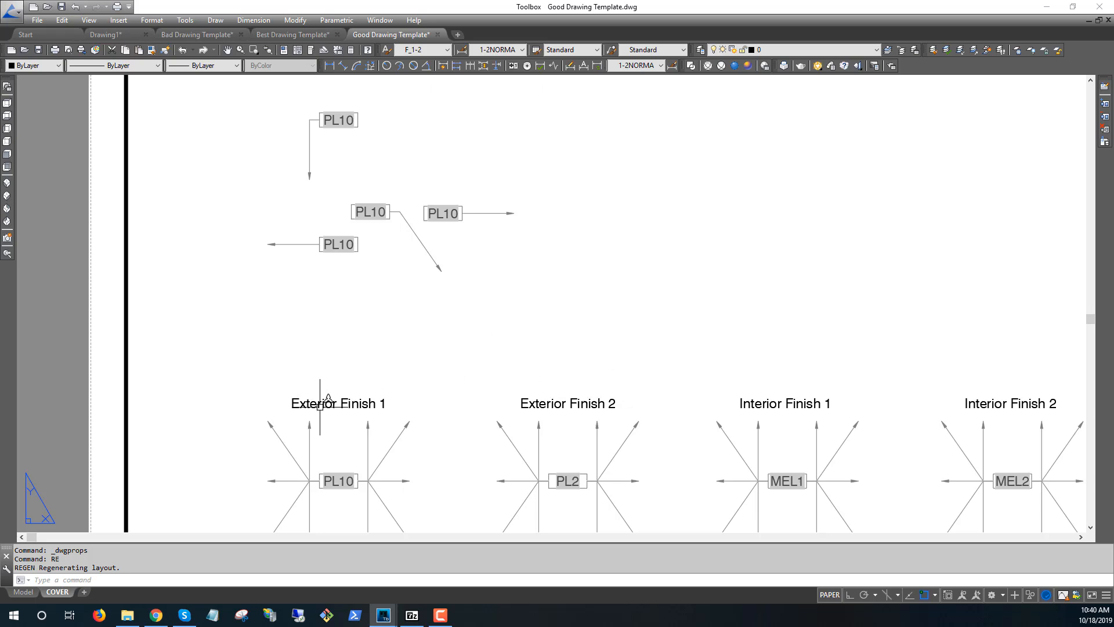
middle_click_drag(676, 401, 353, 325)
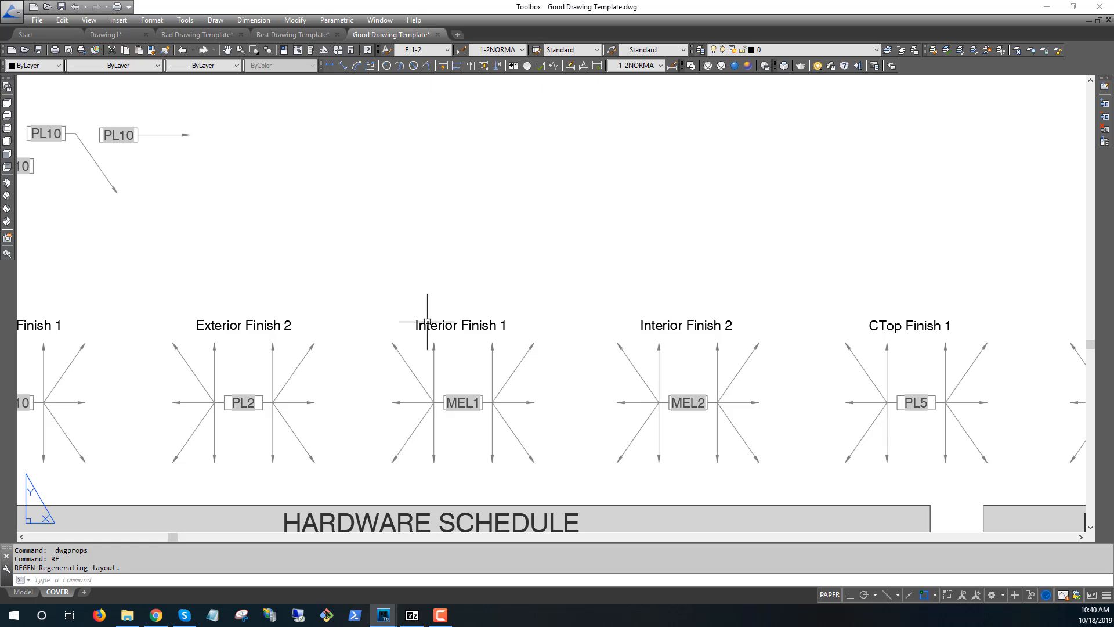
middle_click_drag(756, 325, 319, 314)
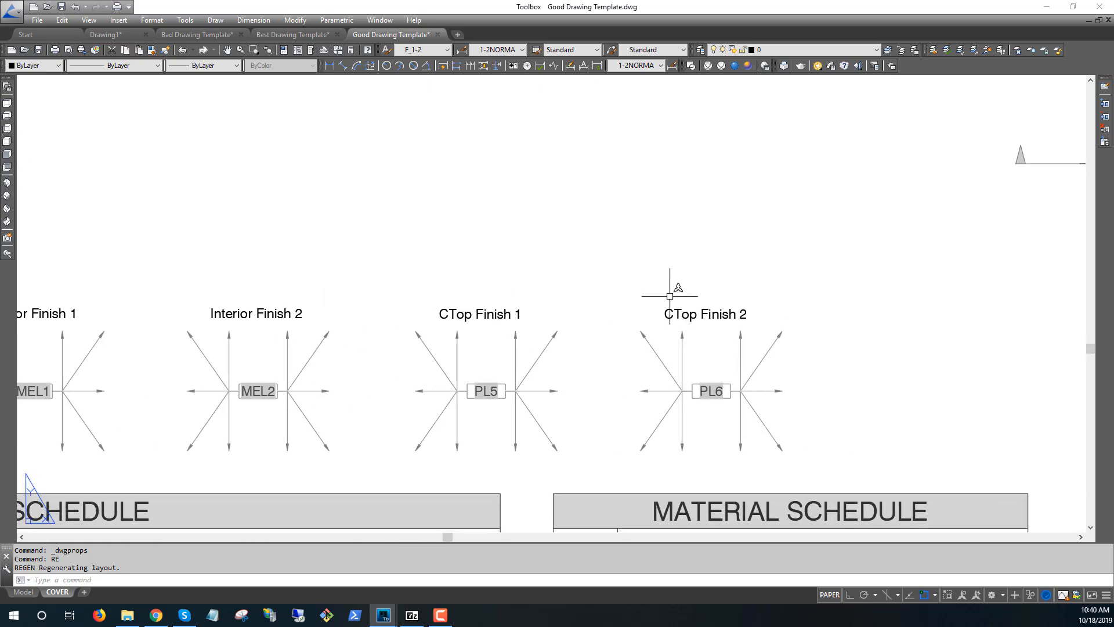
scroll(630, 309, "down", 2)
middle_click_drag(408, 360, 734, 330)
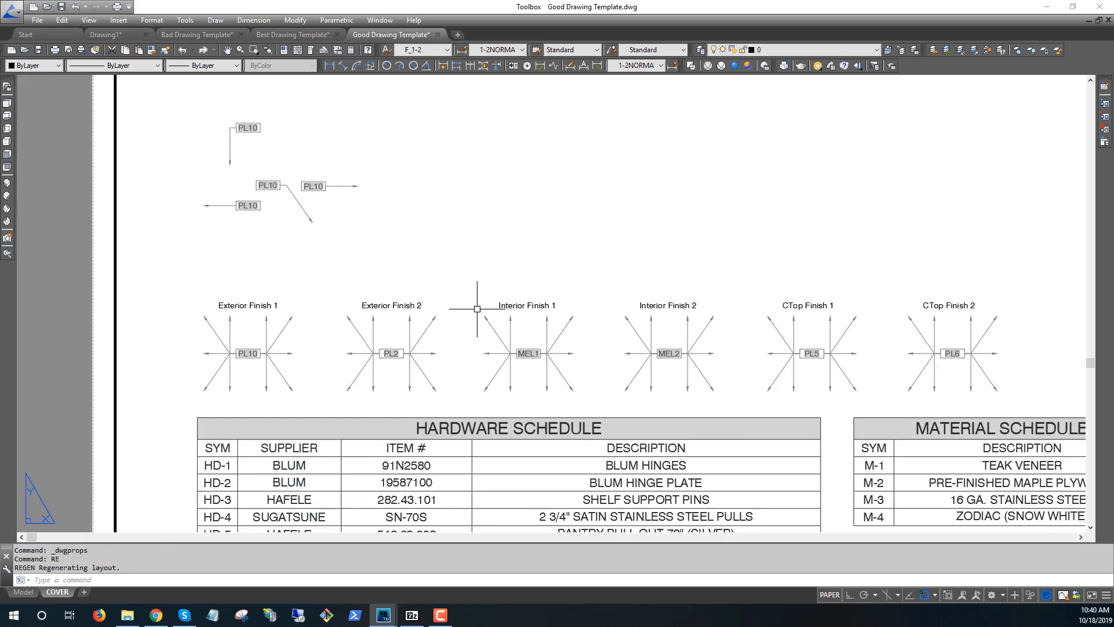
left_click(37, 20)
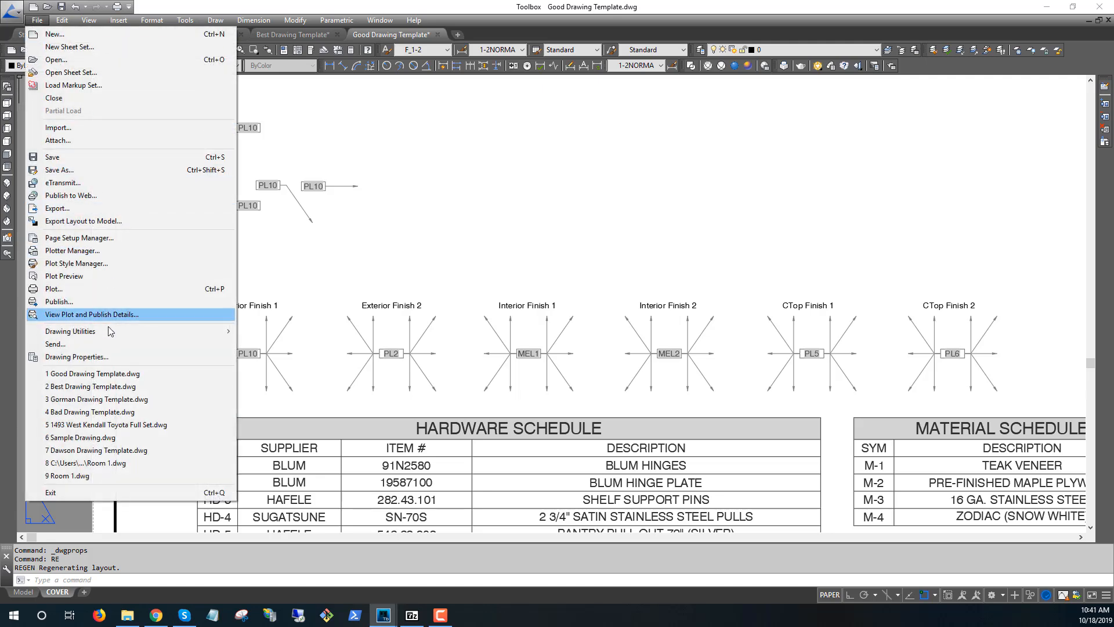
left_click(104, 358)
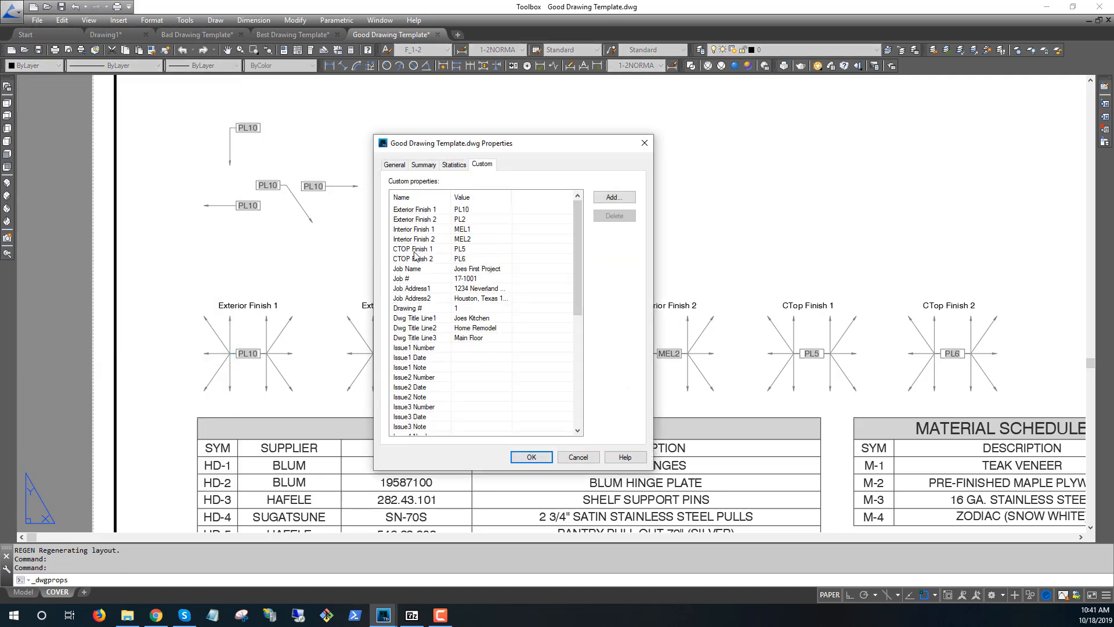
left_click(478, 209)
left_click(475, 240)
left_click(479, 258)
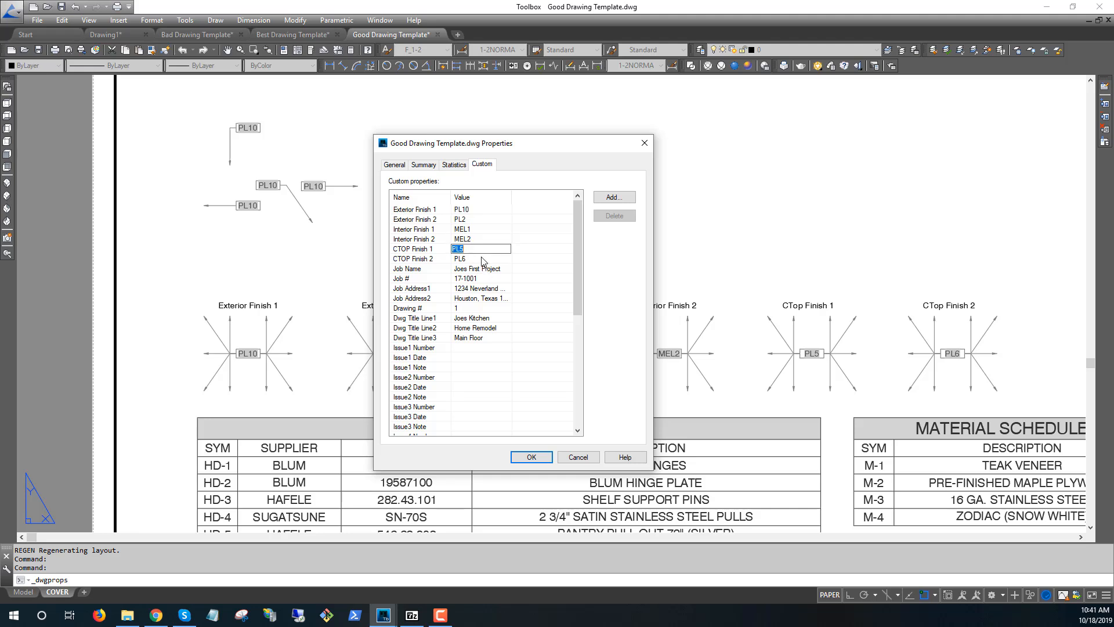
left_click(533, 458)
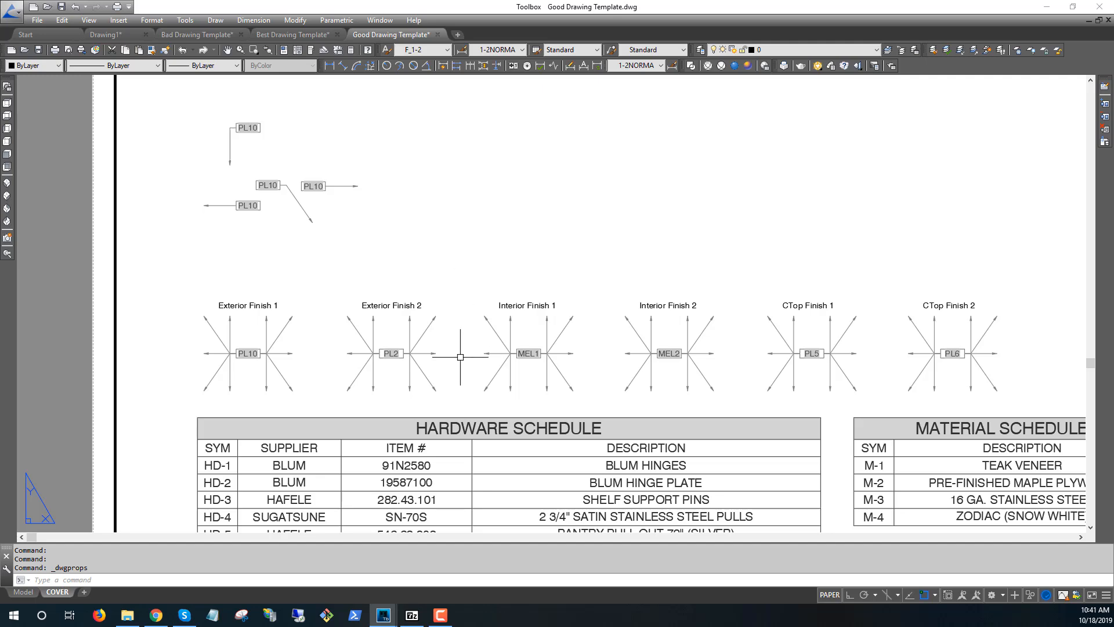
- Highlight the section marker, the elevation marker and the elevation title to examine them as blocks, and clear the selection
scroll(385, 315, "down", 3)
scroll(441, 316, "up", 2)
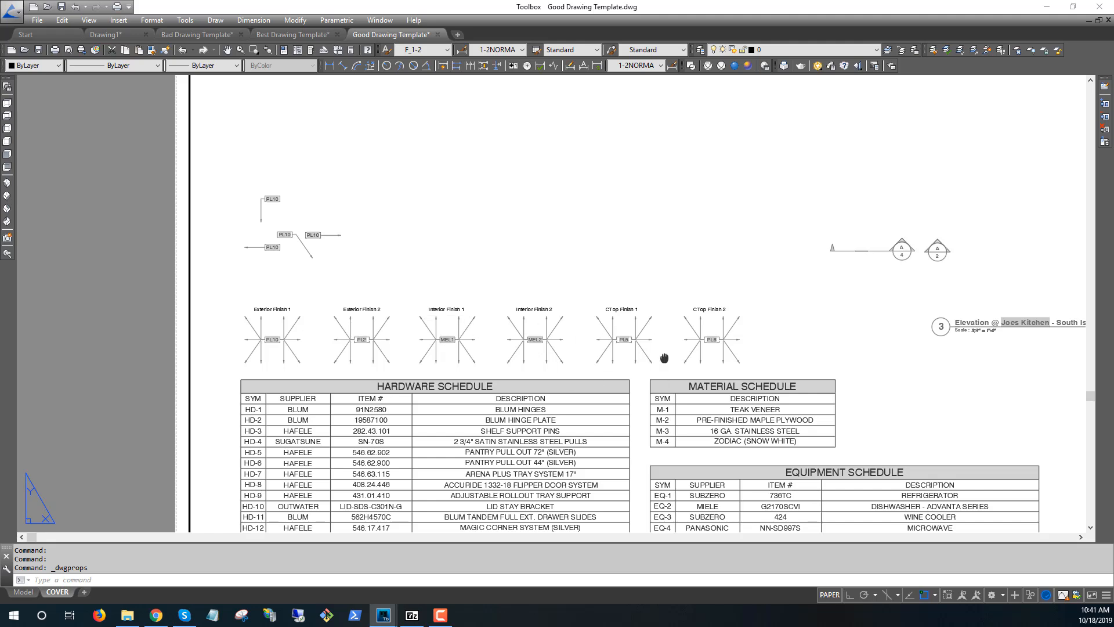
middle_click_drag(665, 356, 497, 353)
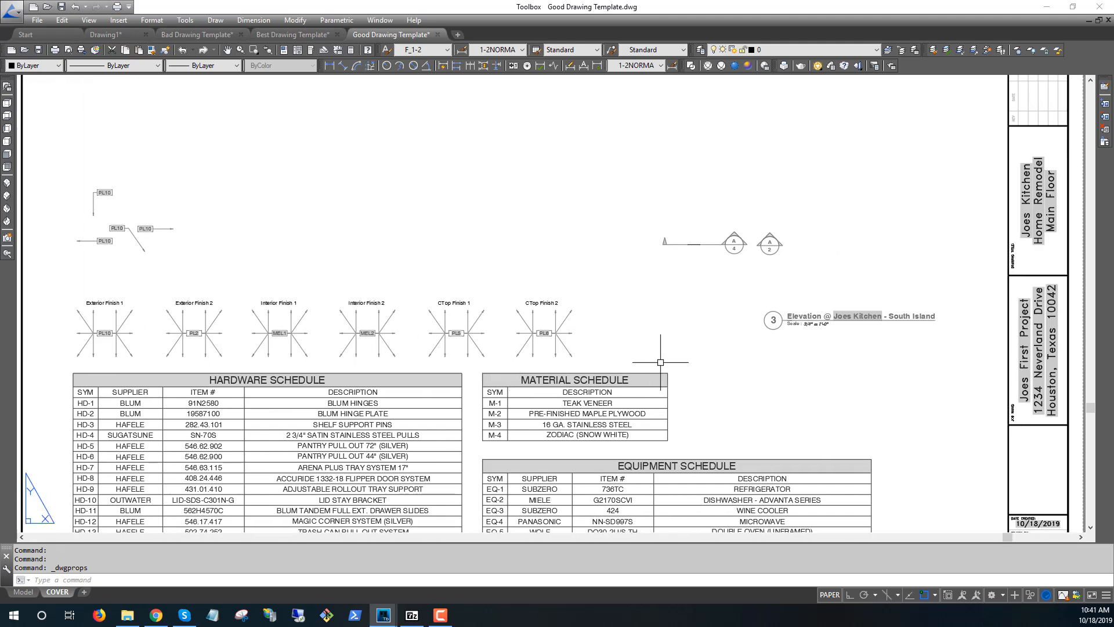
left_click(734, 243)
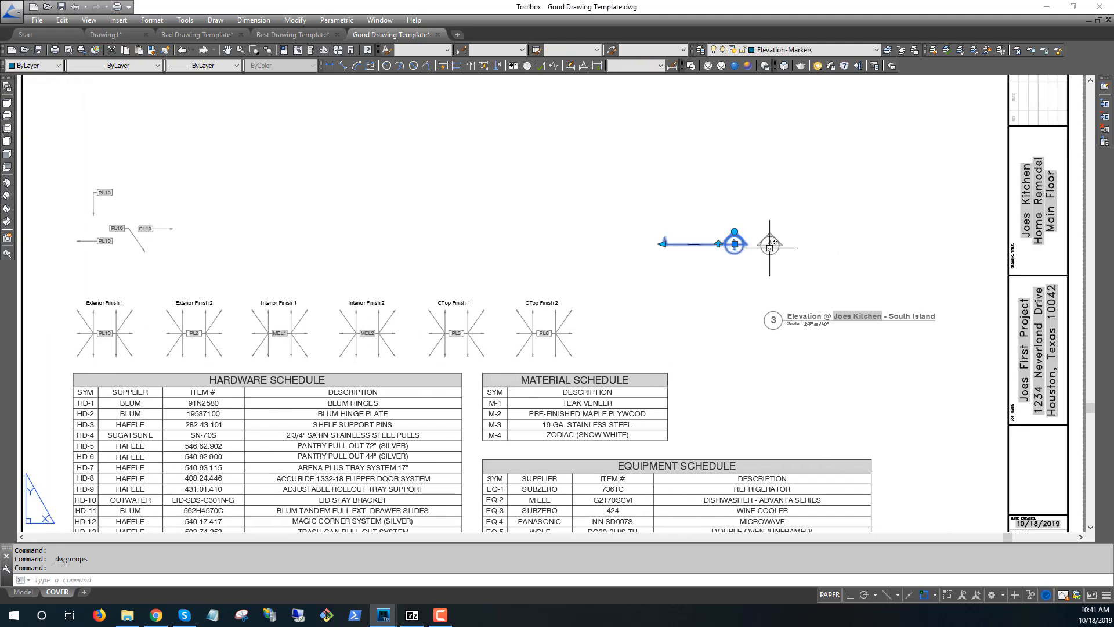
left_click(770, 247)
left_click(773, 320)
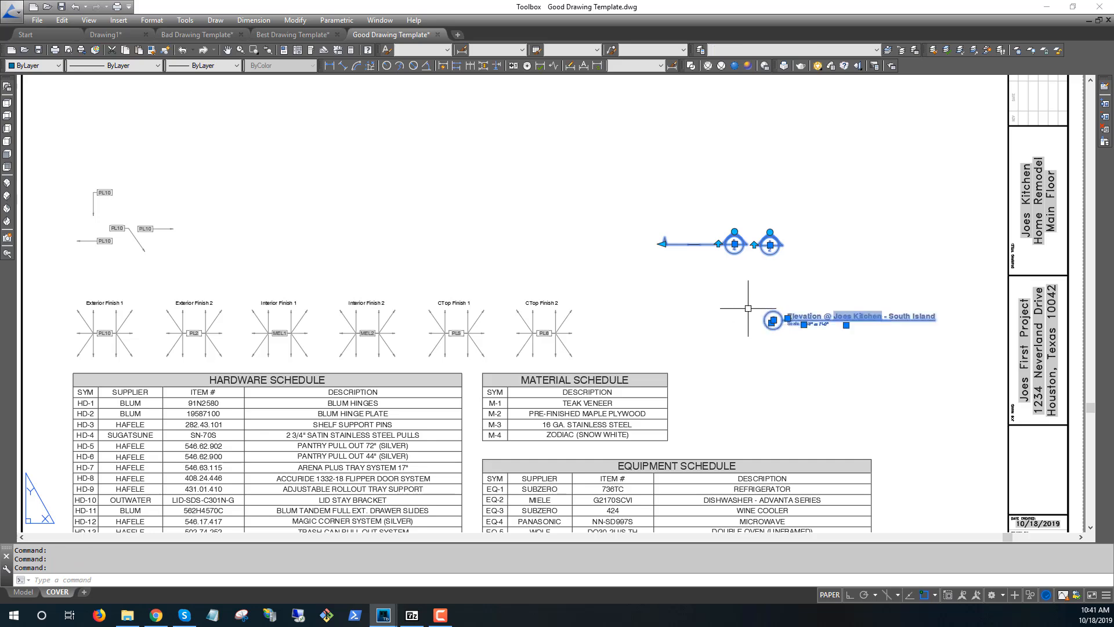
key("Escape")
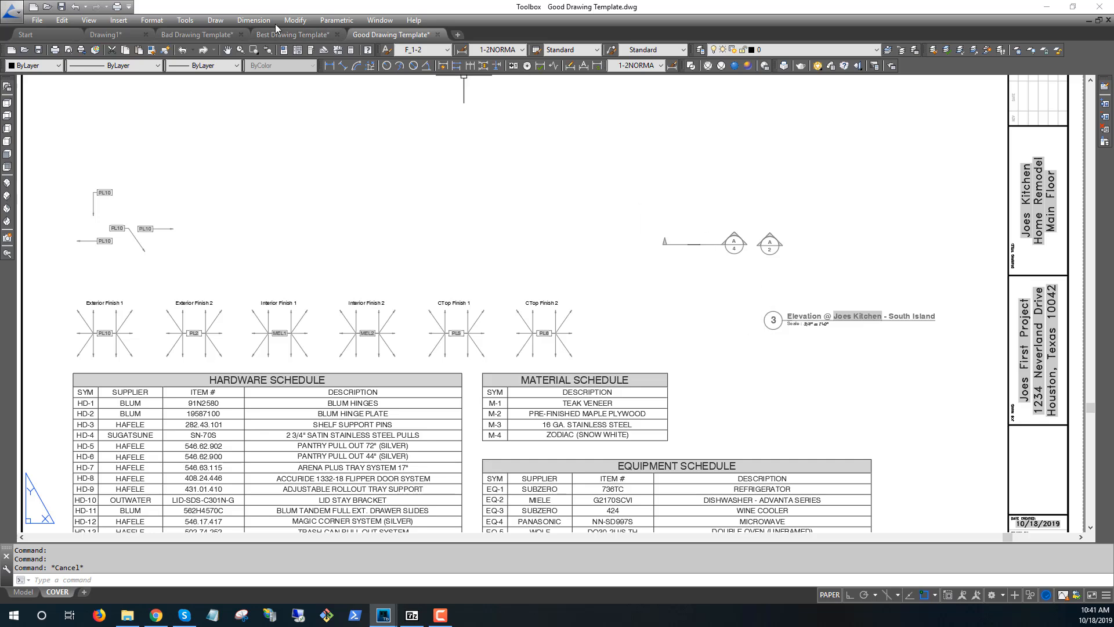
- Compare the symbols in the Bad Drawing Template and the dimensions in the Best Drawing Template, and return to the Good Drawing Template
left_click(203, 34)
scroll(334, 234, "up", 4)
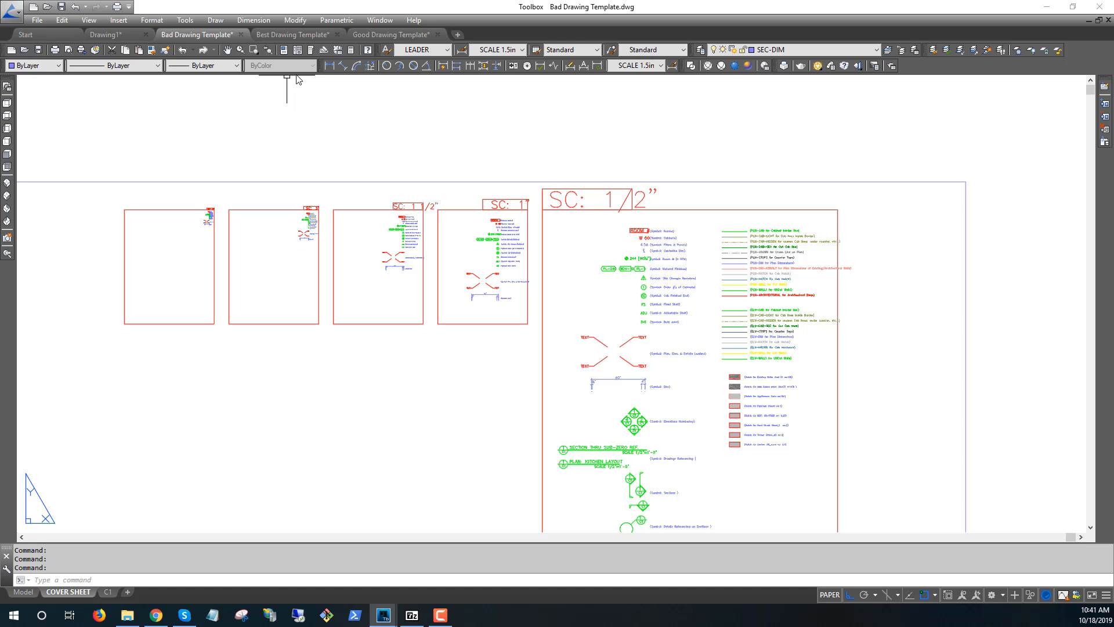
left_click(286, 35)
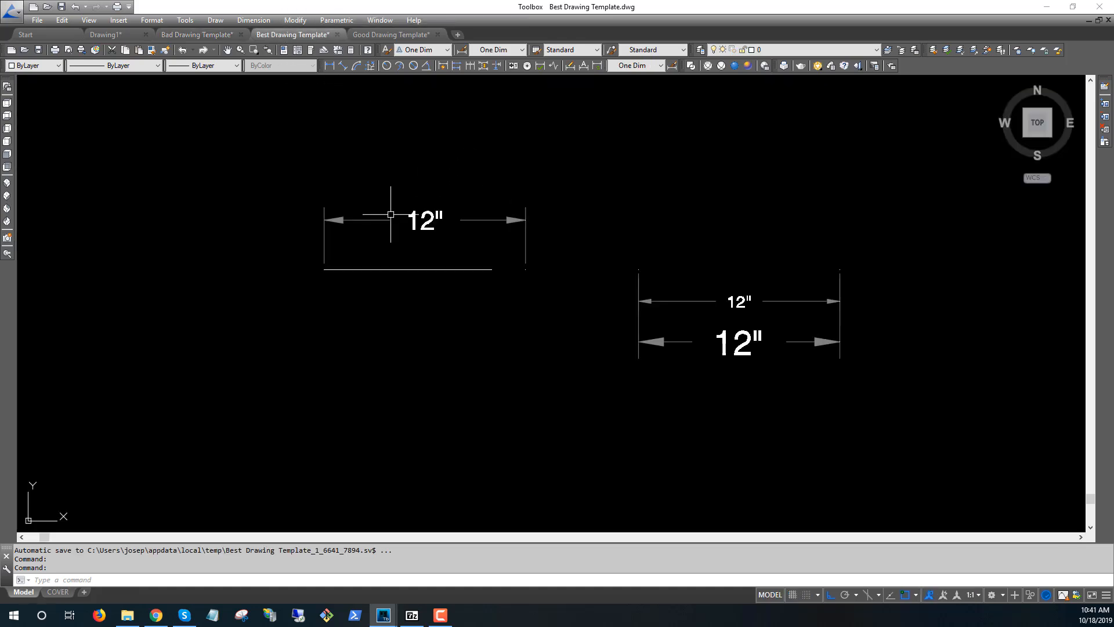
left_click(391, 35)
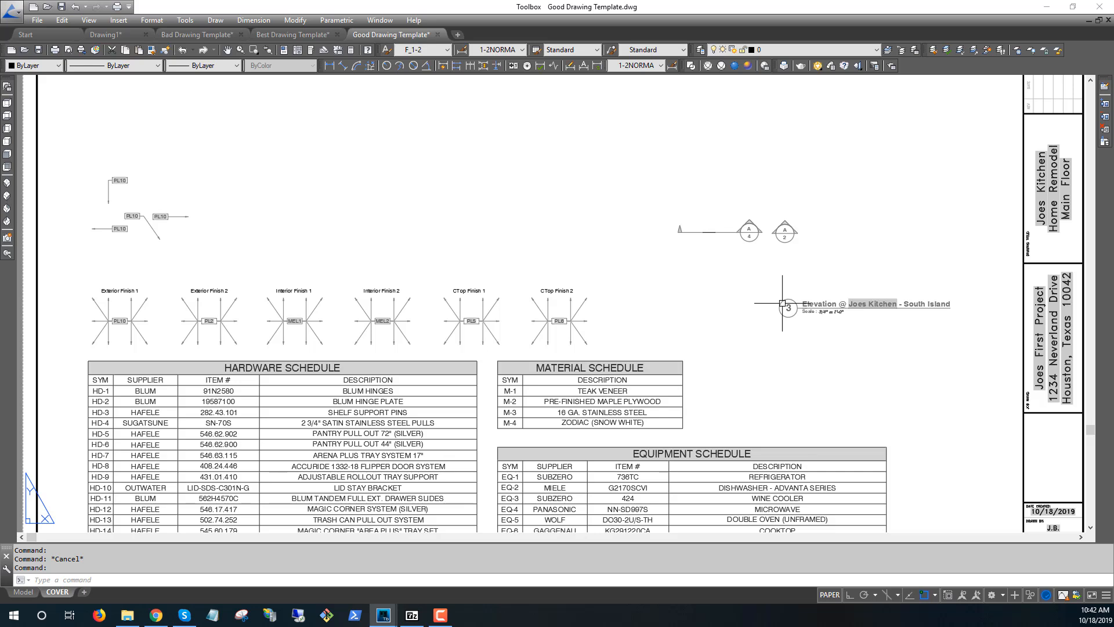
- Flip the A/4 section marker to face downward and stretch its section line farther to the left
left_click(751, 235)
scroll(796, 249, "up", 4)
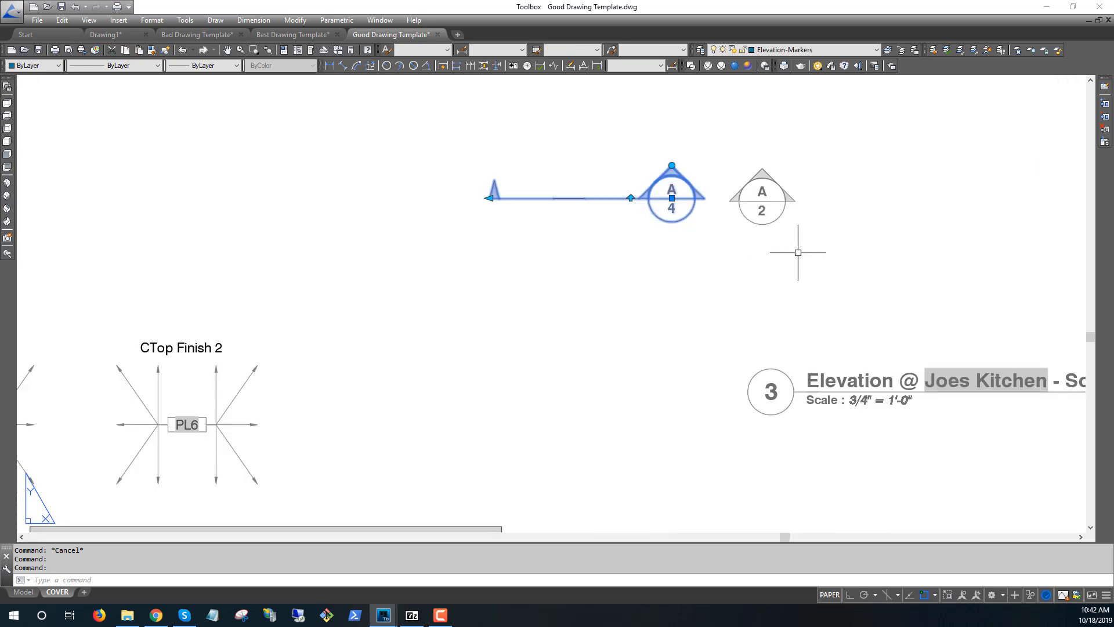
middle_click_drag(795, 249, 669, 235)
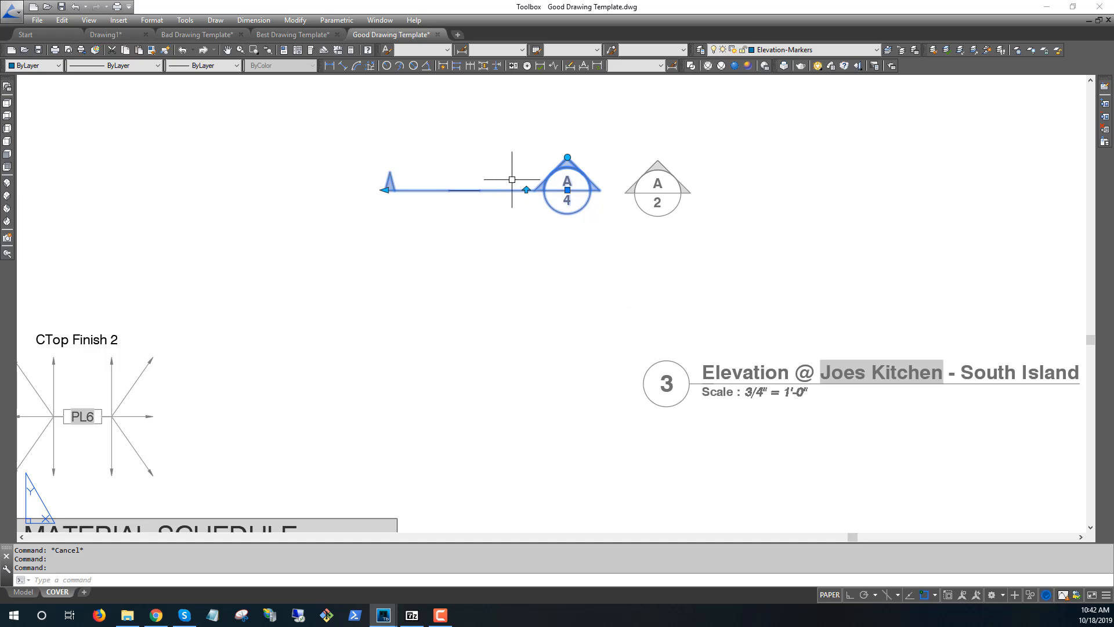
left_click(526, 190)
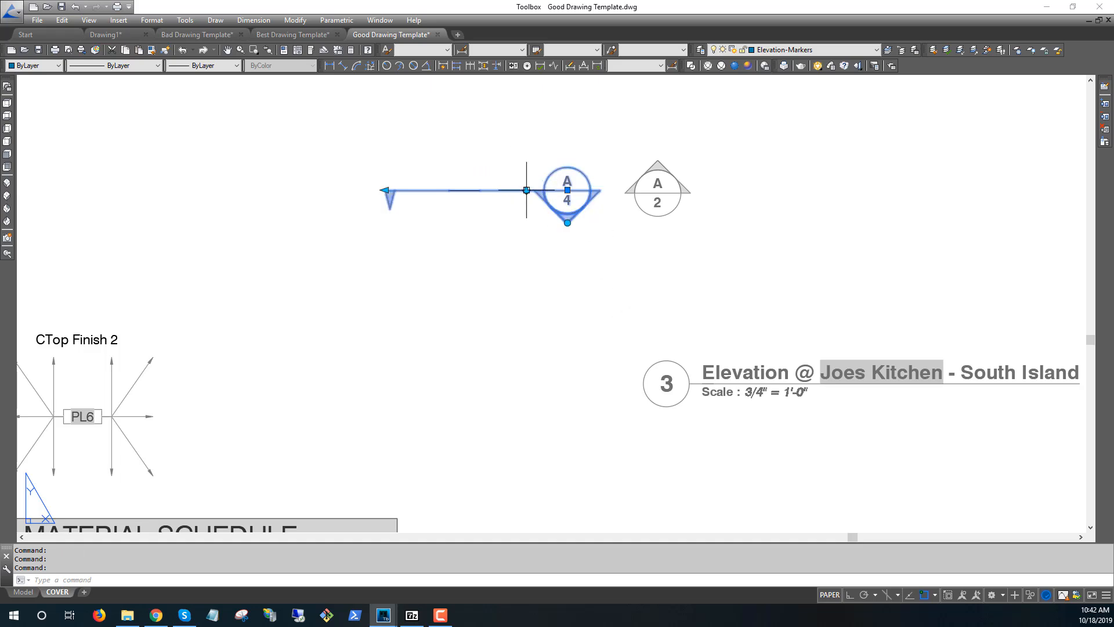
left_click(384, 190)
left_click(231, 219)
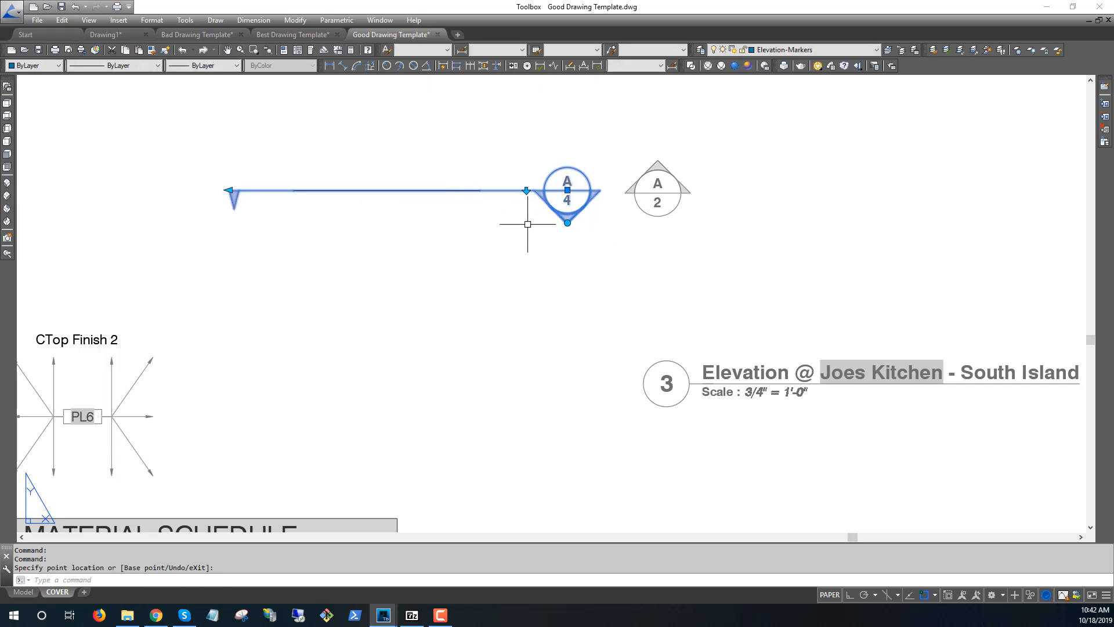
left_click(568, 222)
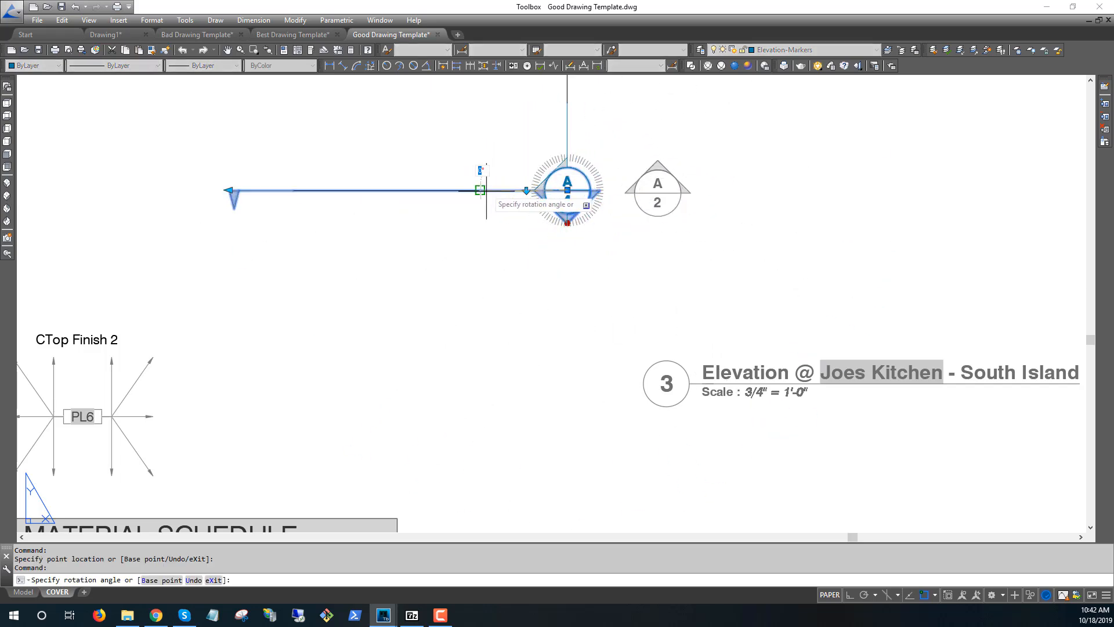
key("Escape")
key("Escape")
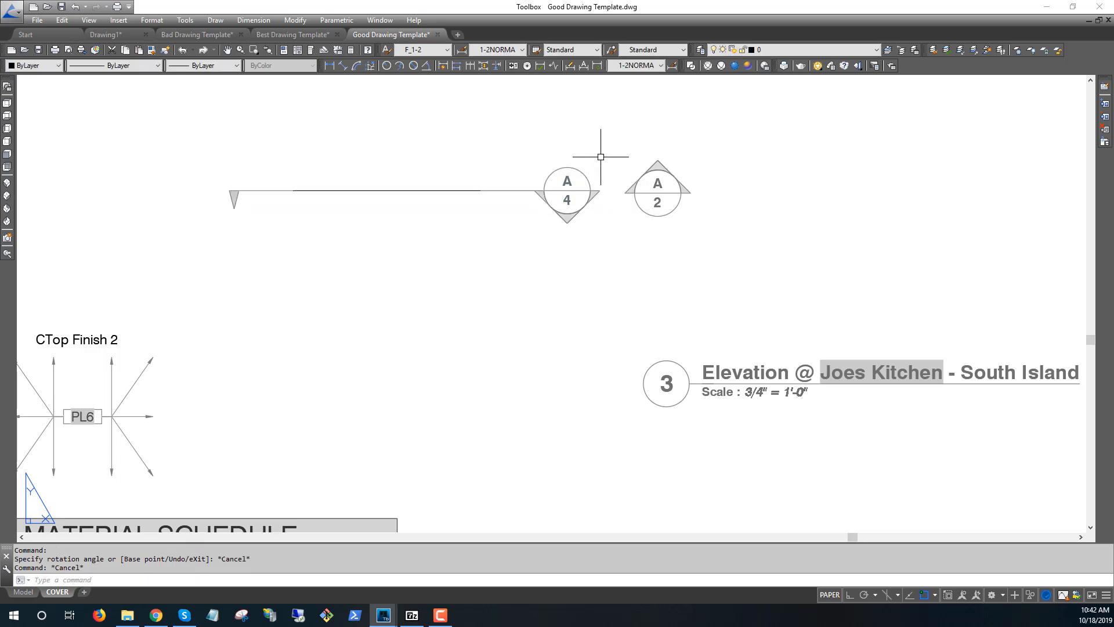
- Rotate the A/2 elevation marker's pointer toward the lower right and clear the selection
left_click(658, 168)
left_click(658, 159)
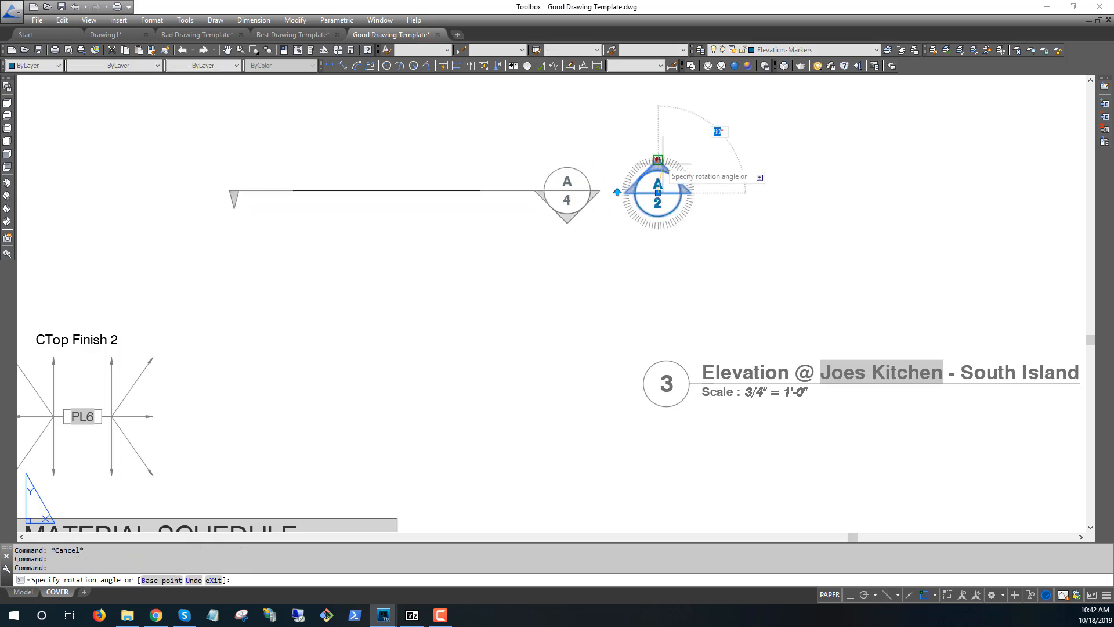
left_click(718, 240)
key("Escape")
key("Escape")
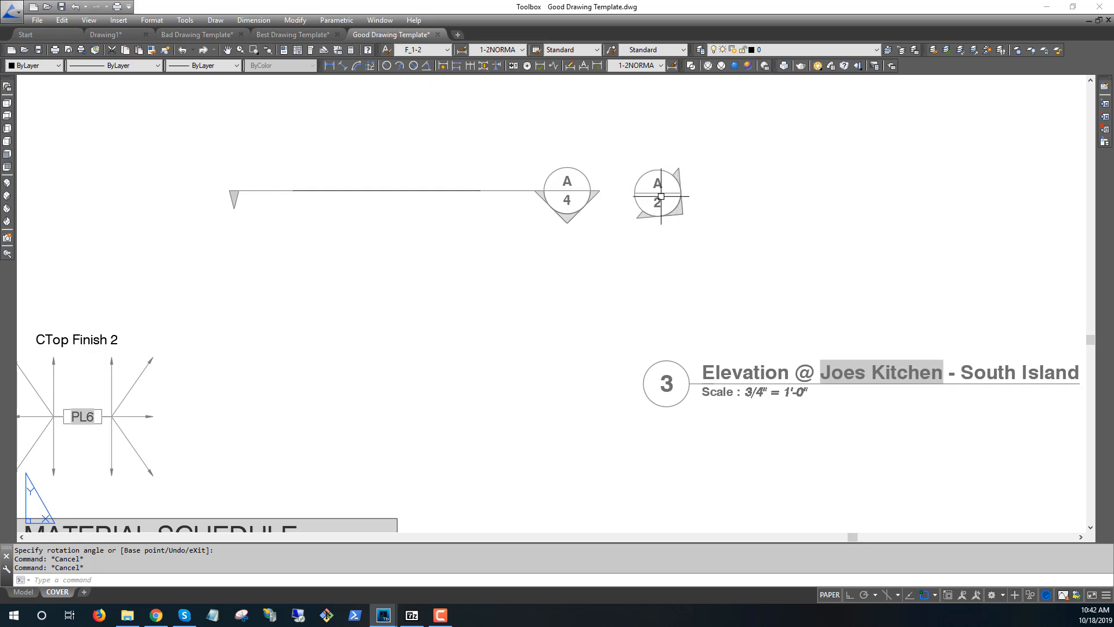
- Rotate the A/2 elevation marker's pointer around its circle until it faces the upper right
left_click(681, 218)
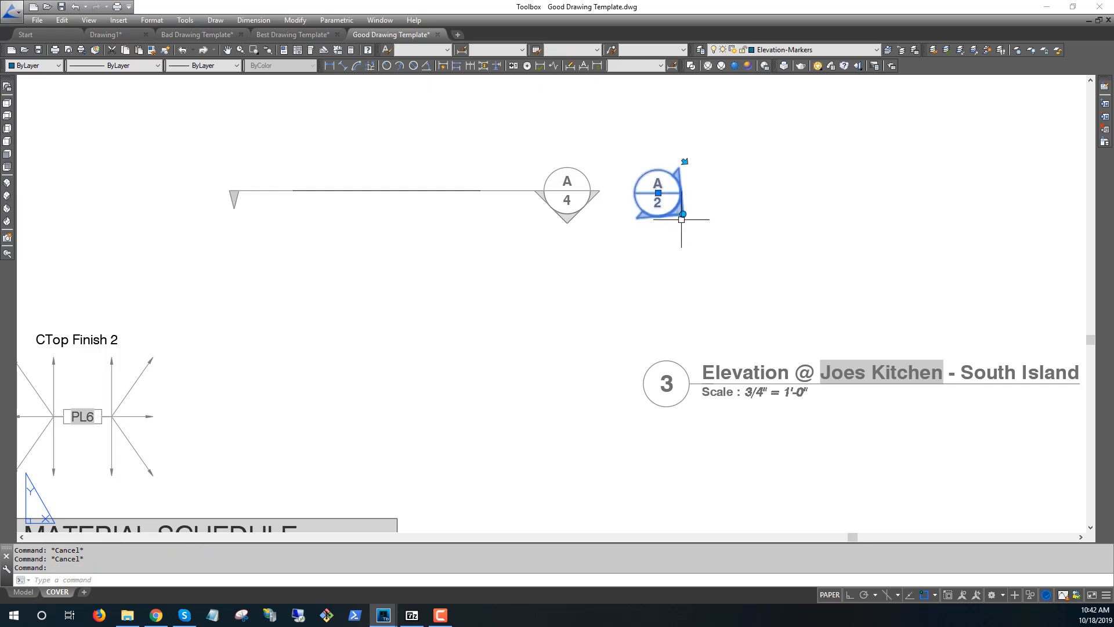
left_click(683, 214)
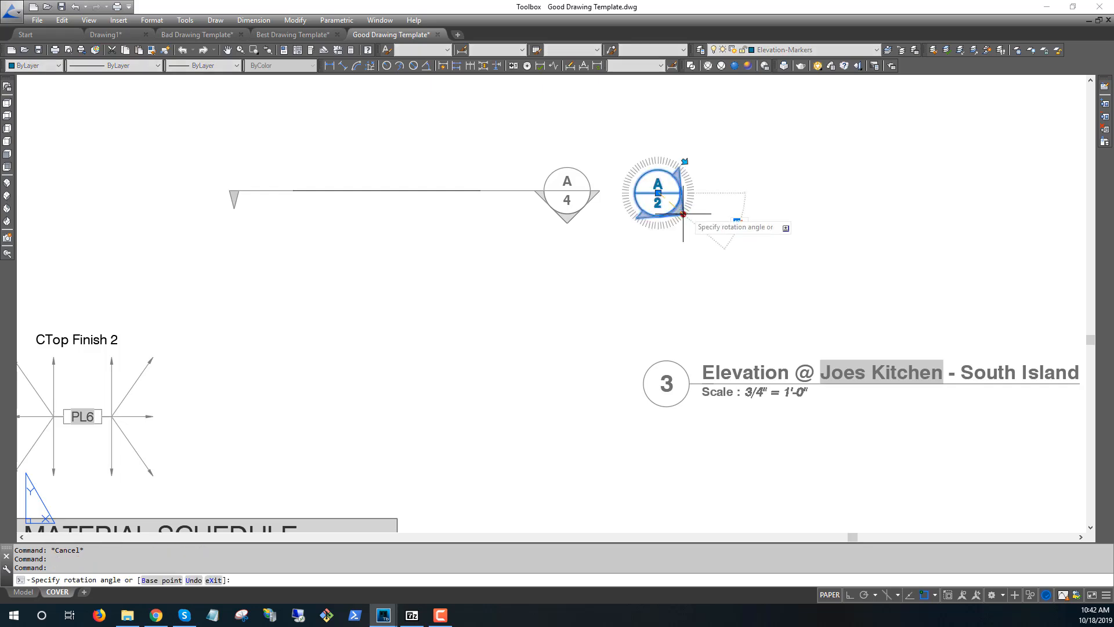
left_click(612, 154)
left_click(633, 172)
left_click(784, 125)
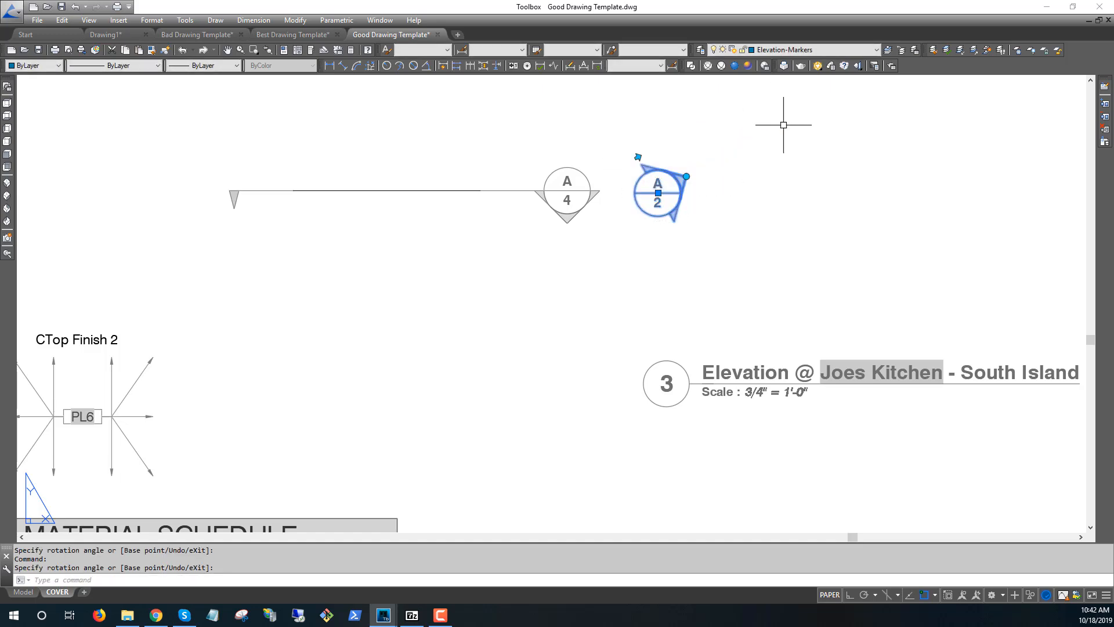
- Rotate the A/4 section marker so its pointer faces right and its section line runs downward, and clear the selection
left_click(572, 216)
left_click(567, 223)
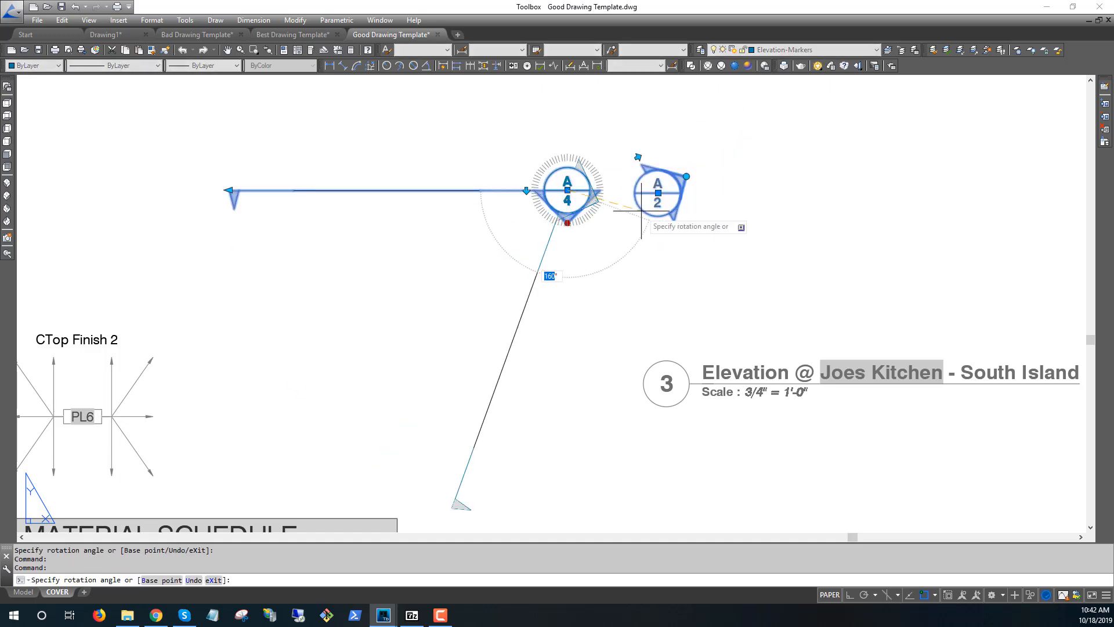
left_click(776, 141)
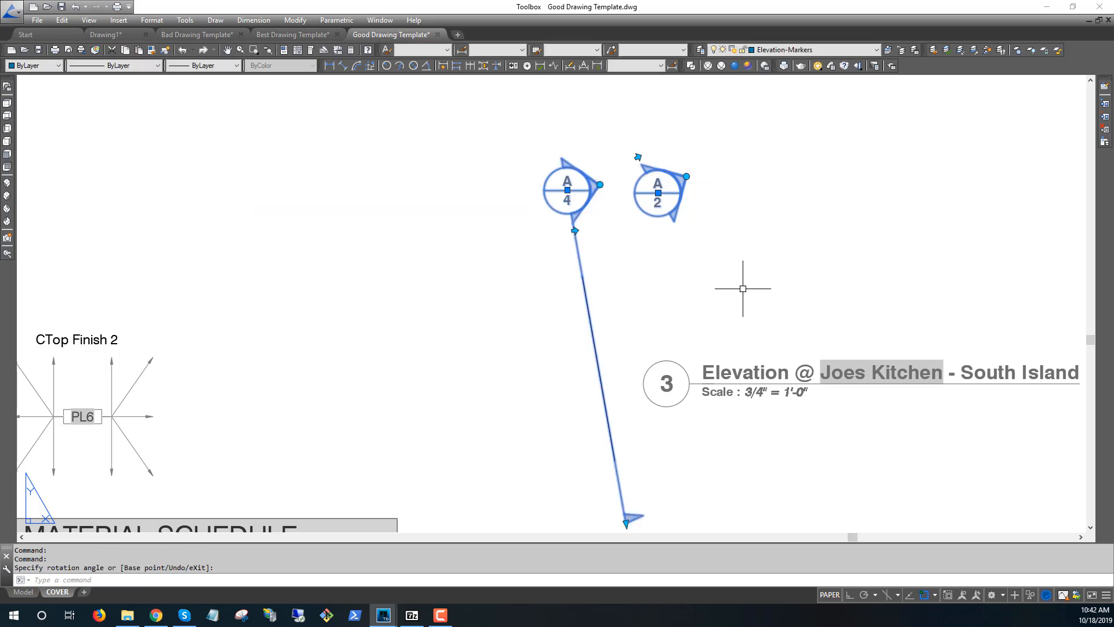
key("Escape")
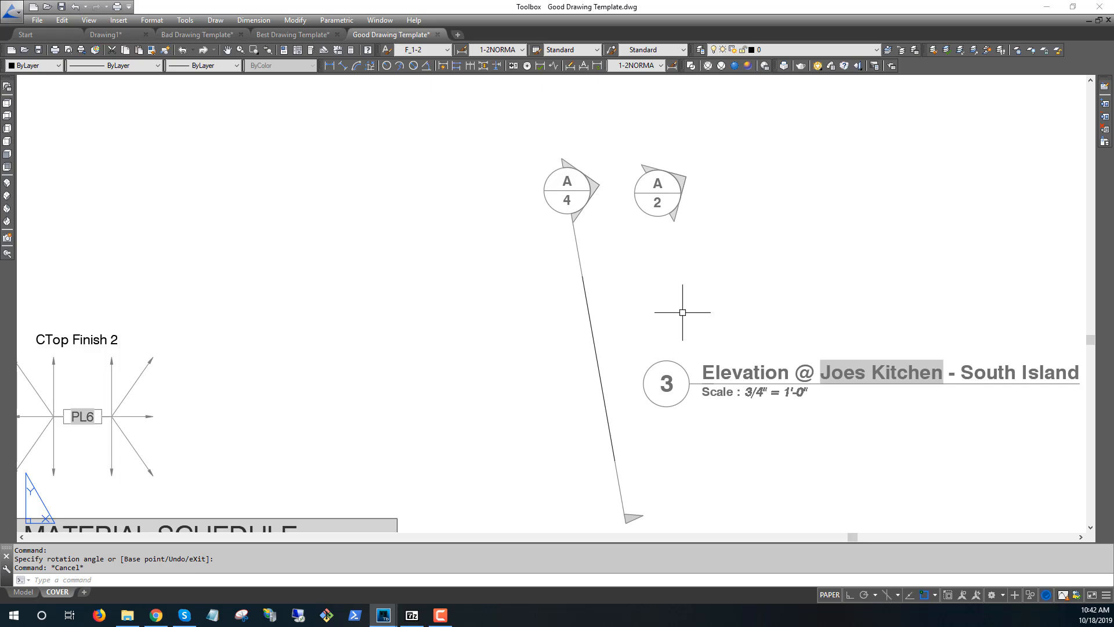
- Examine the three Dwg Title Line values in the custom drawing properties and close the dialog without changing them
middle_click_drag(816, 374, 640, 340)
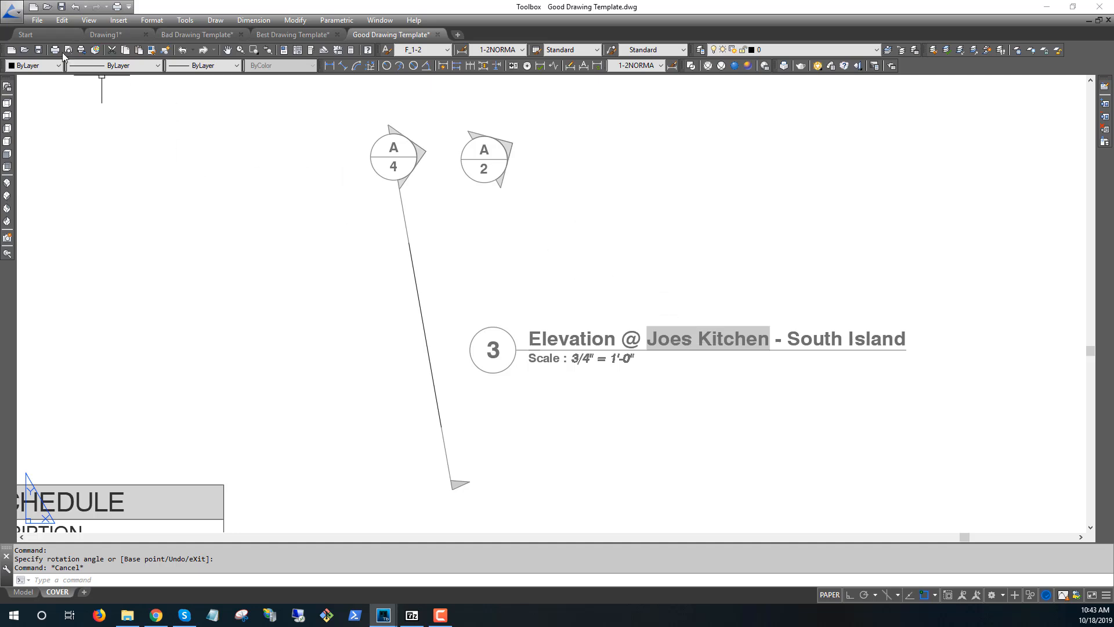
left_click(37, 20)
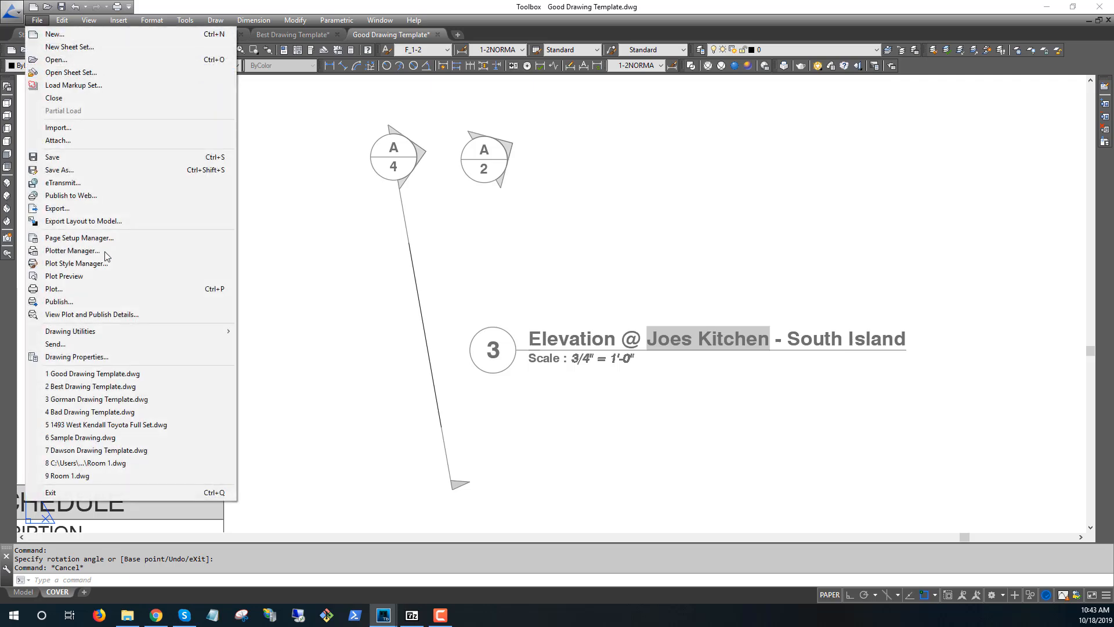
left_click(75, 356)
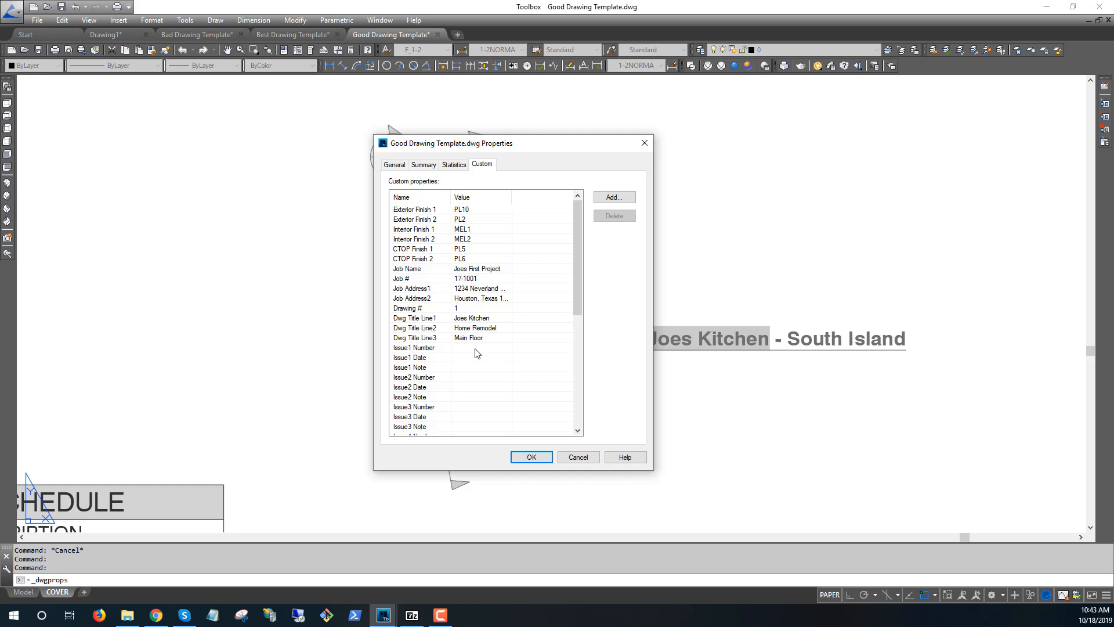
double_click(480, 320)
double_click(492, 329)
double_click(490, 338)
left_click(532, 457)
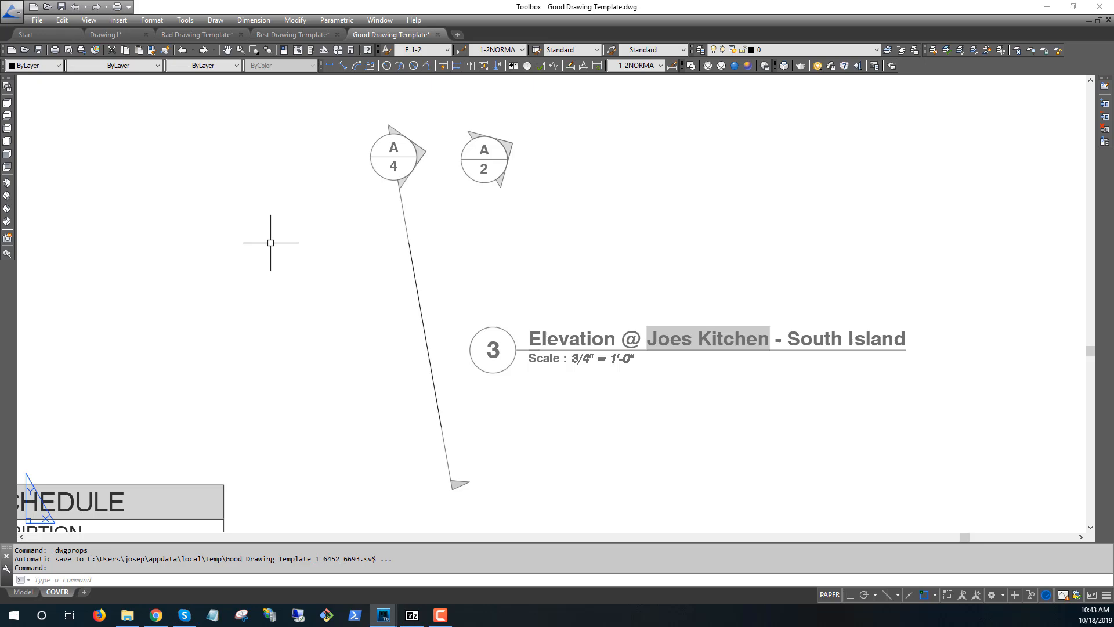
- Examine the title block's job name, drawing title, date created, drawn by, job number and drawing fields
scroll(374, 256, "down", 4)
scroll(504, 325, "up", 4)
middle_click_drag(730, 413, 522, 355)
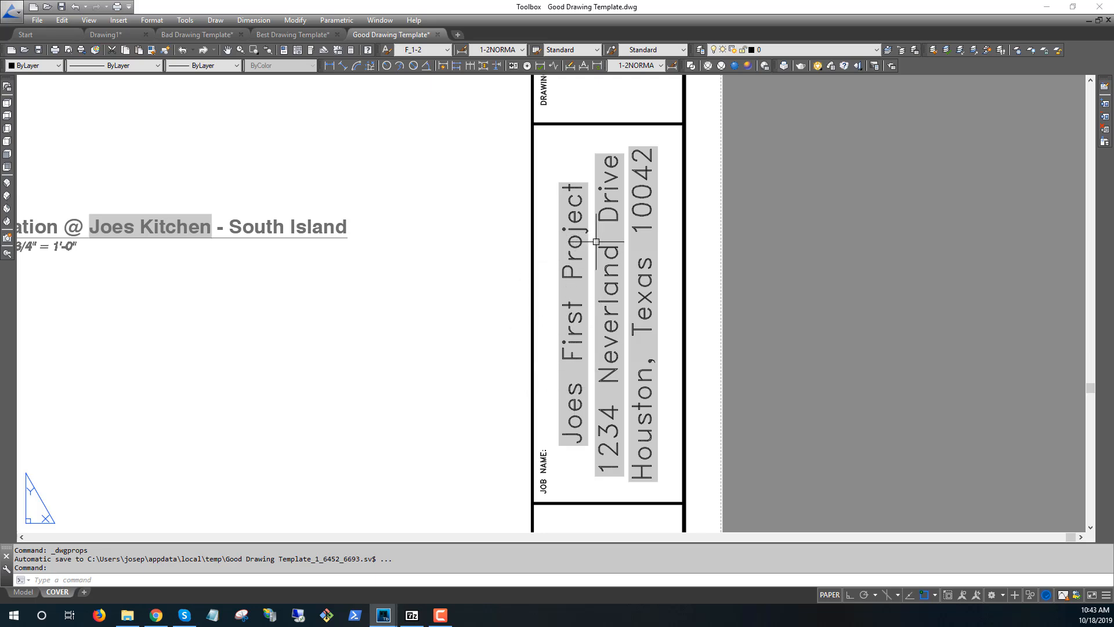
scroll(601, 307, "down", 3)
scroll(607, 209, "up", 5)
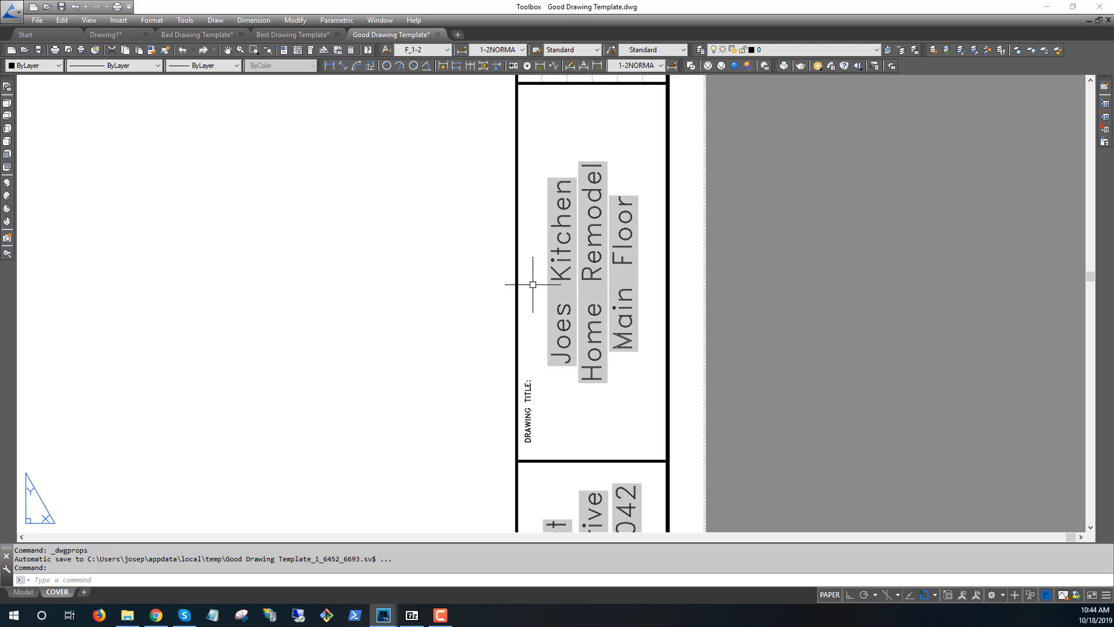
scroll(530, 280, "down", 5)
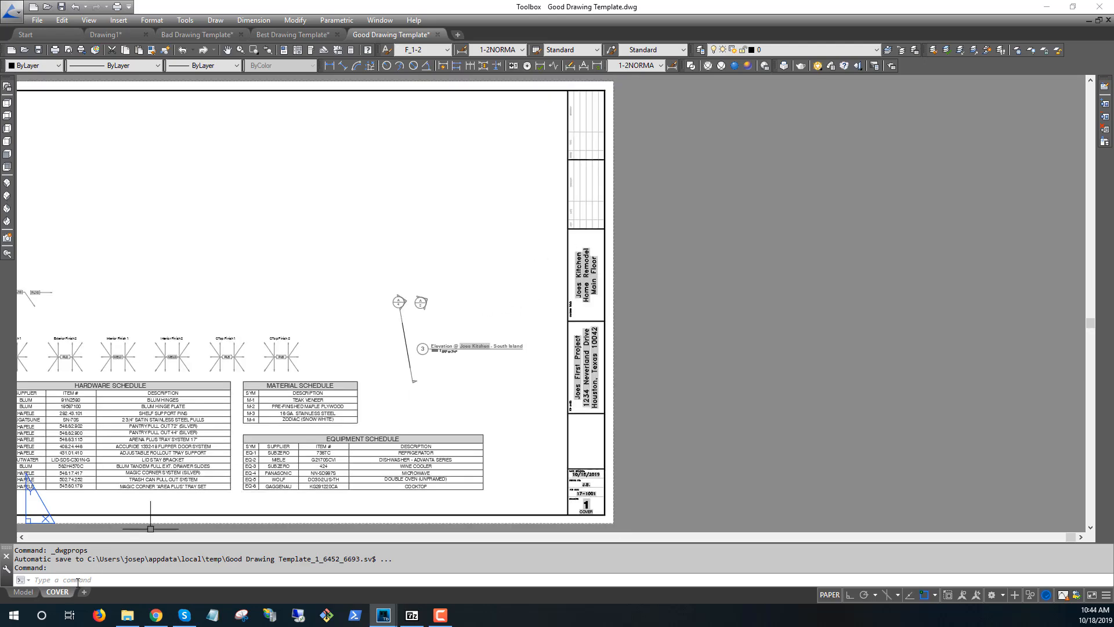
middle_click_drag(537, 447, 659, 373)
scroll(723, 423, "up", 5)
scroll(723, 422, "up", 2)
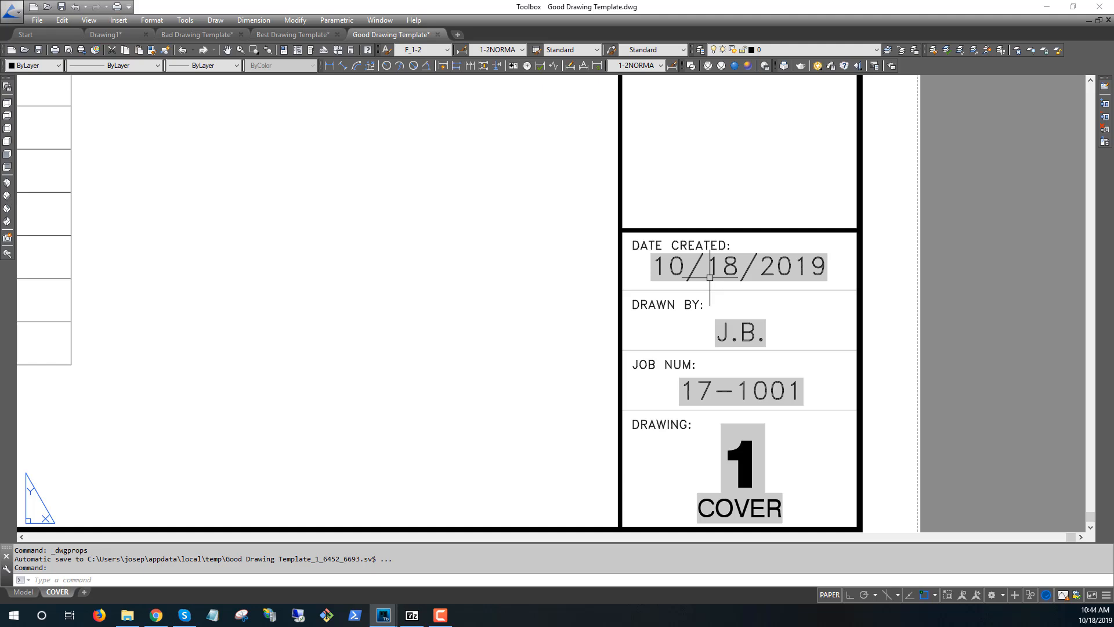
middle_click_drag(331, 483, 370, 428)
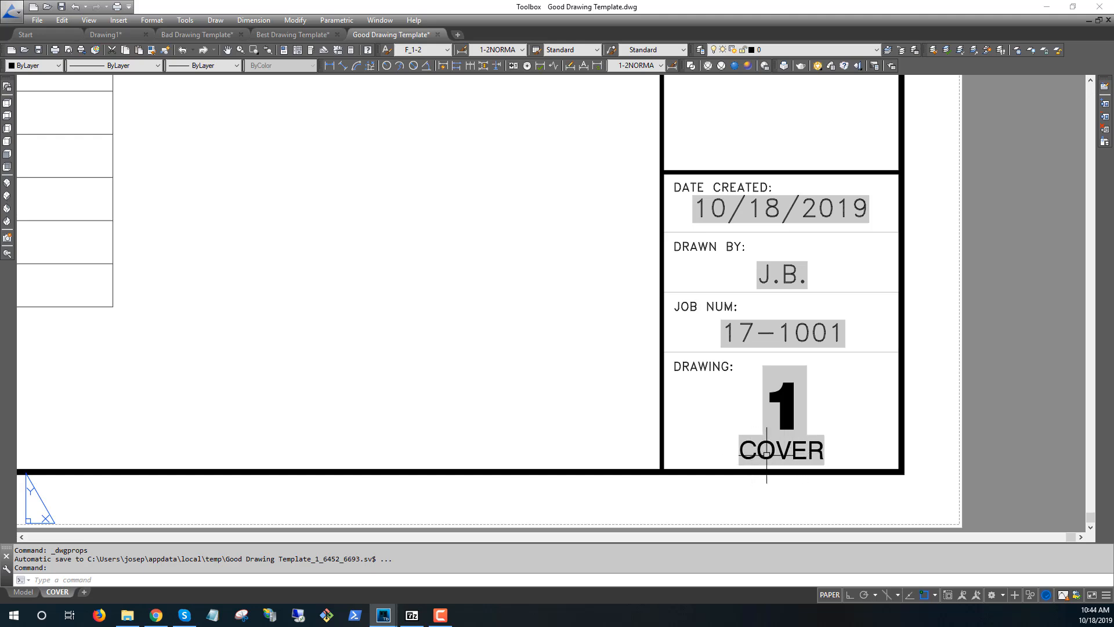
- Rename the COVER layout to 1.1 and regenerate the sheet to update the title block's layout name
right_click(56, 593)
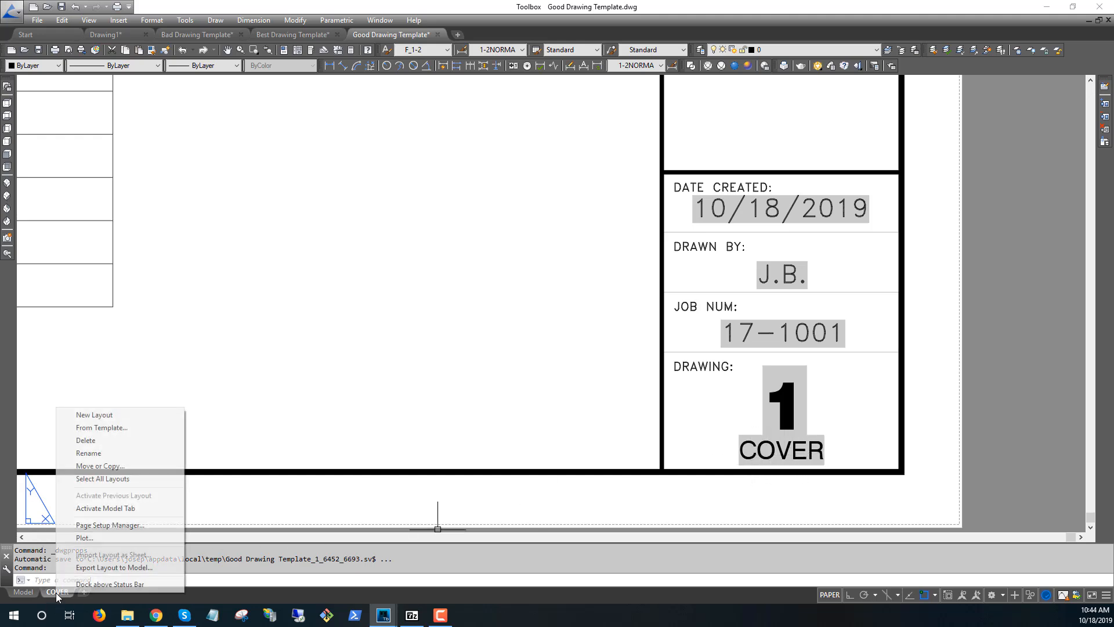
left_click(87, 452)
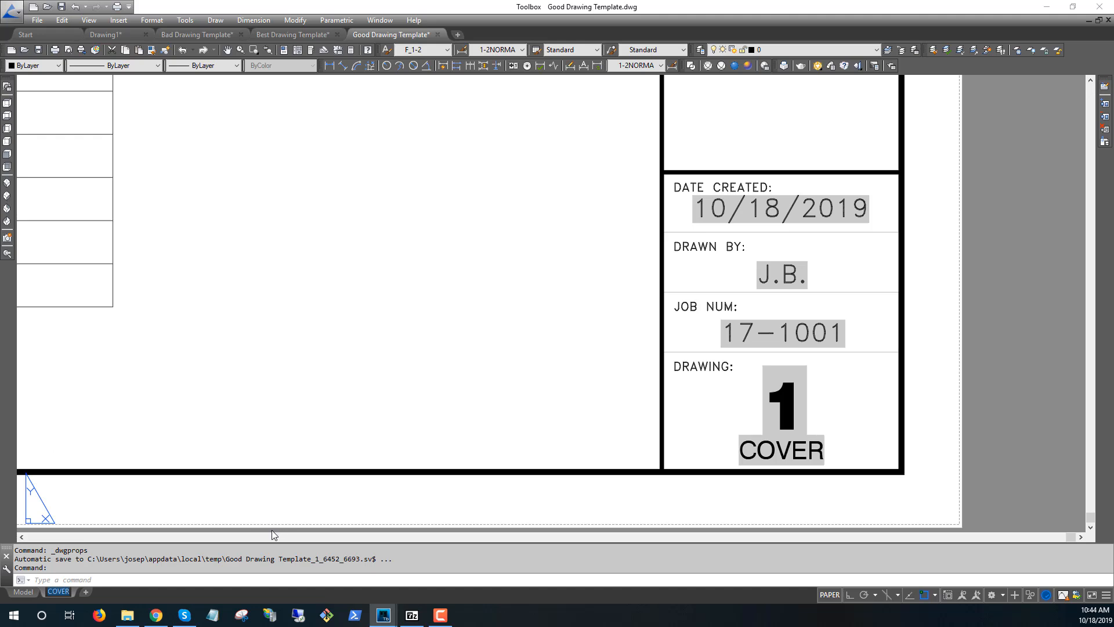
type("1.1")
left_click(521, 413)
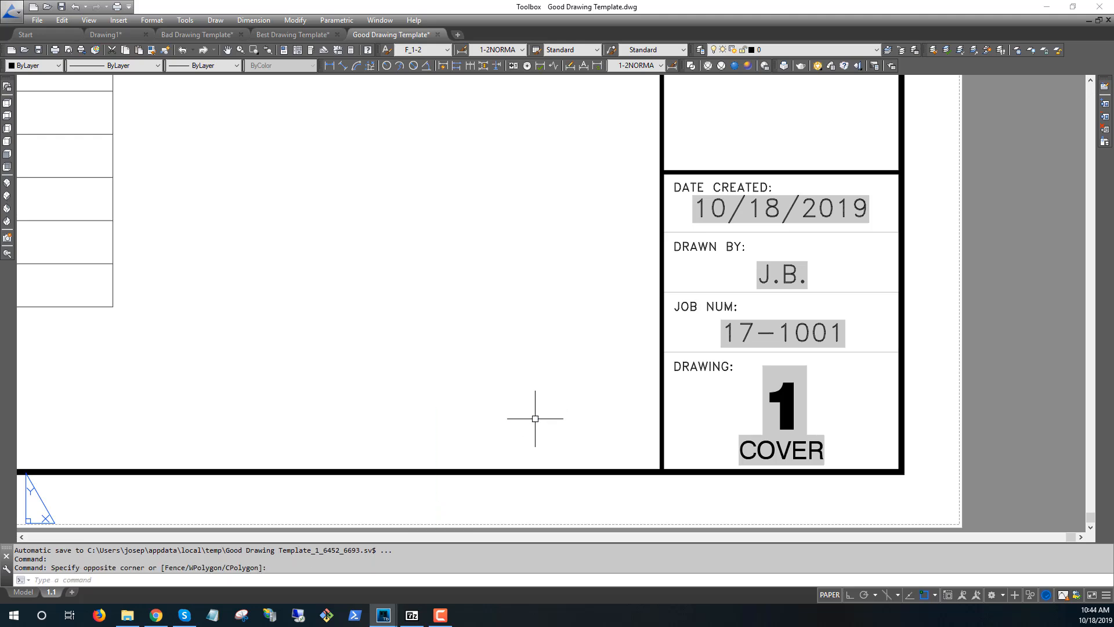
type("re")
key("Return")
key("Escape")
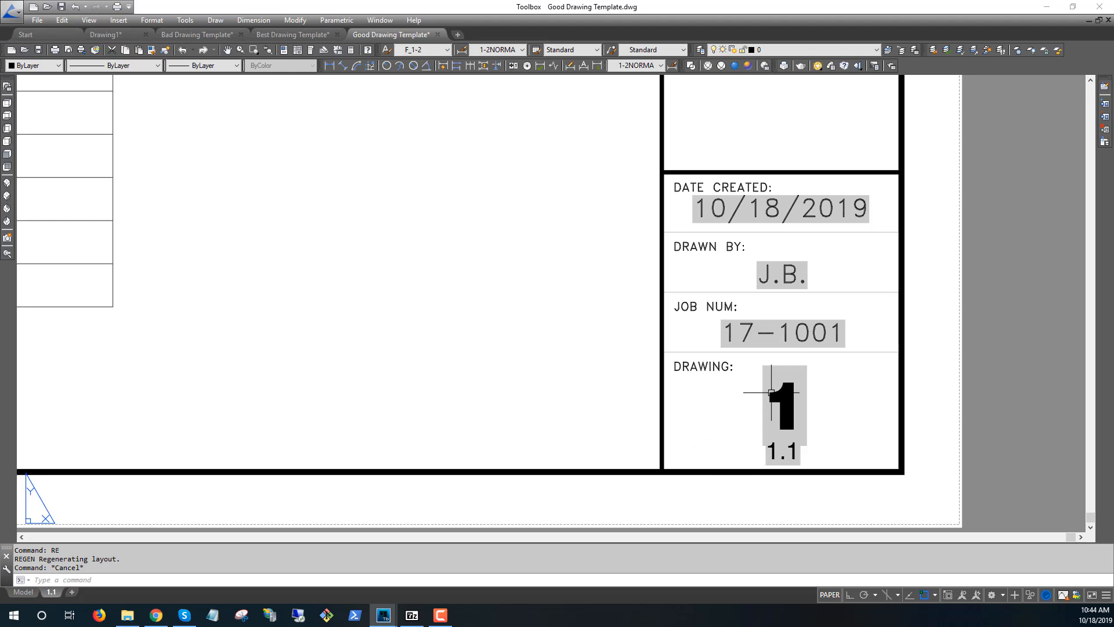
- Set the Drawing # custom property to 2.0 and regenerate the sheet to update the title block
left_click(37, 20)
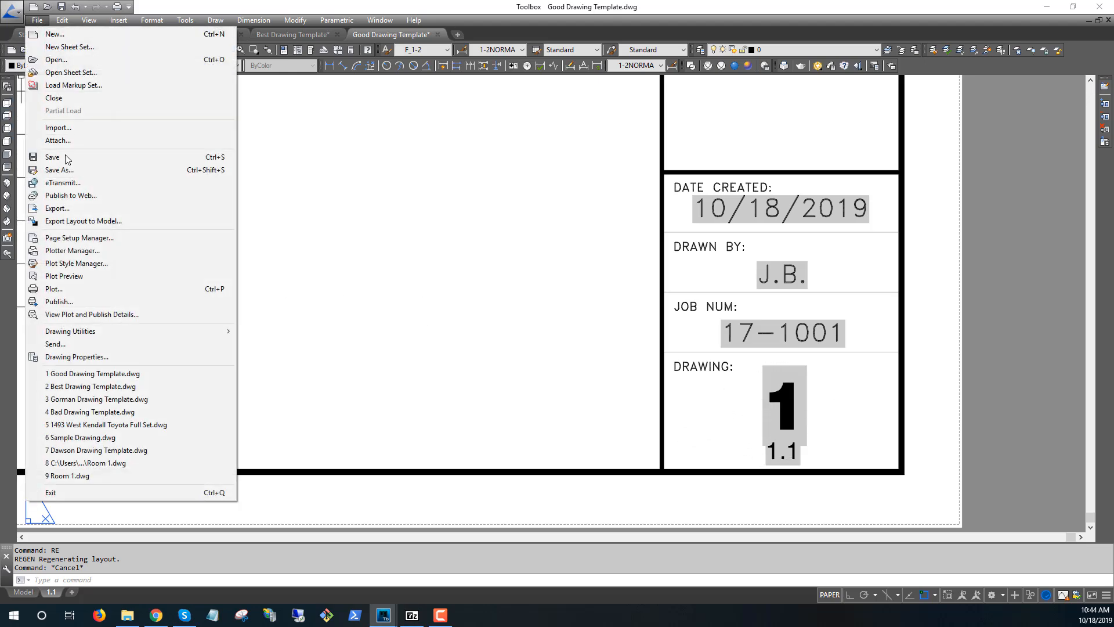
left_click(93, 356)
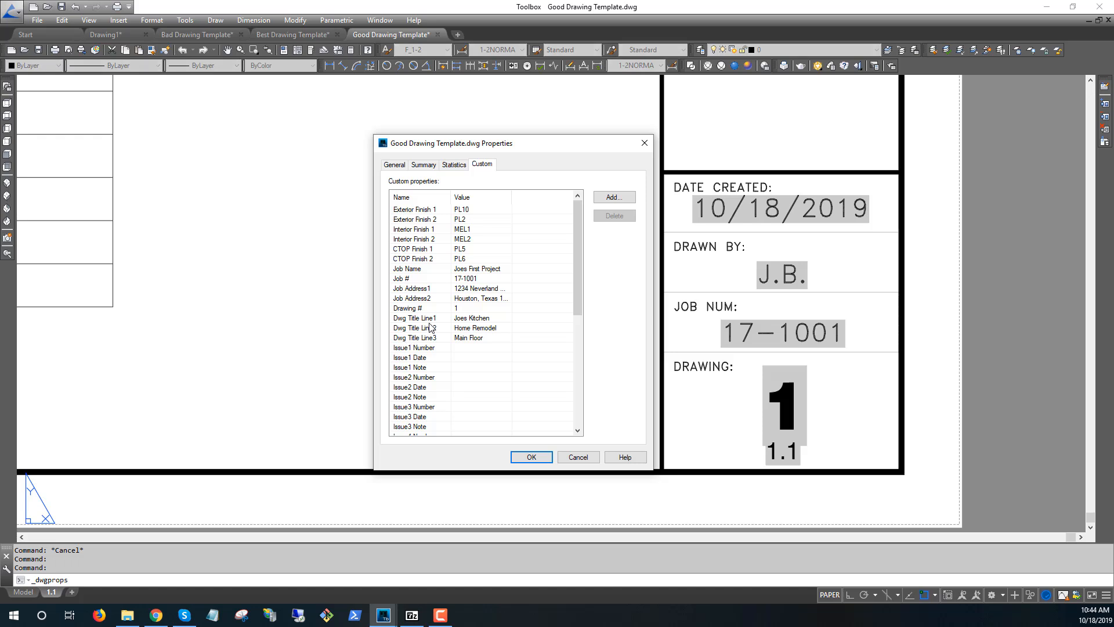
left_click(475, 308)
left_click(532, 458)
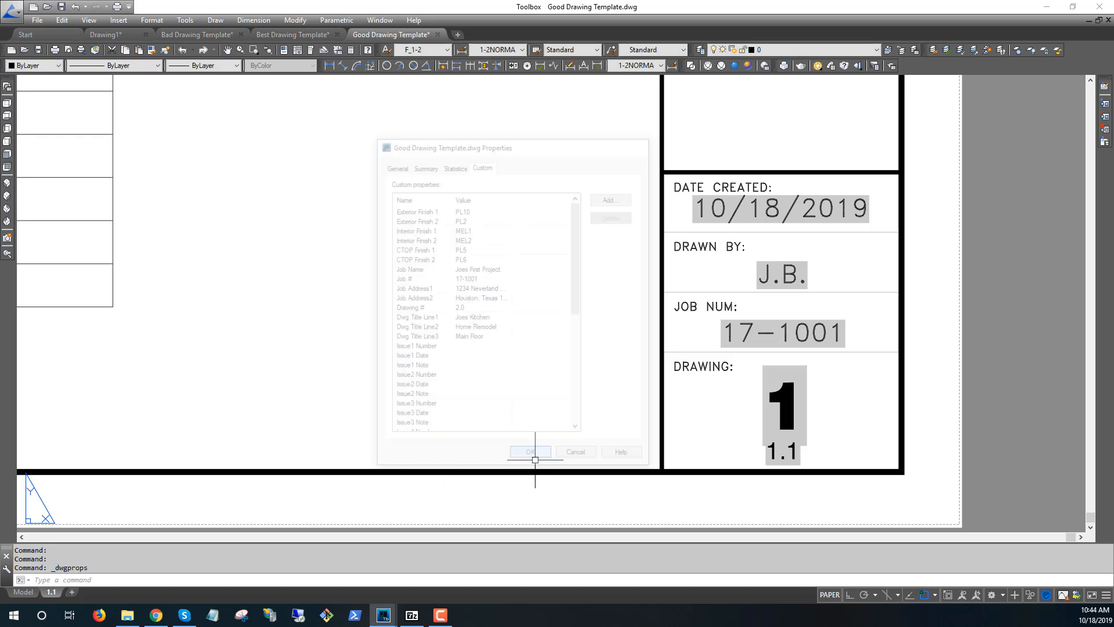
type("RE")
key("Return")
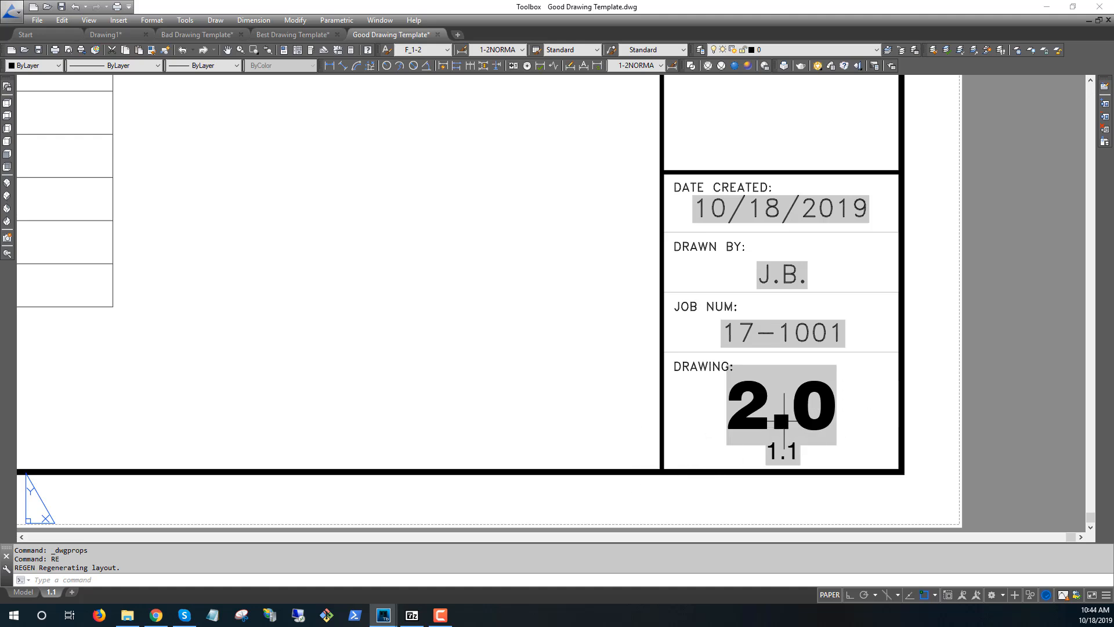
- Open the sheet's Title Block in the block editor at its drawing number area
left_click(785, 436)
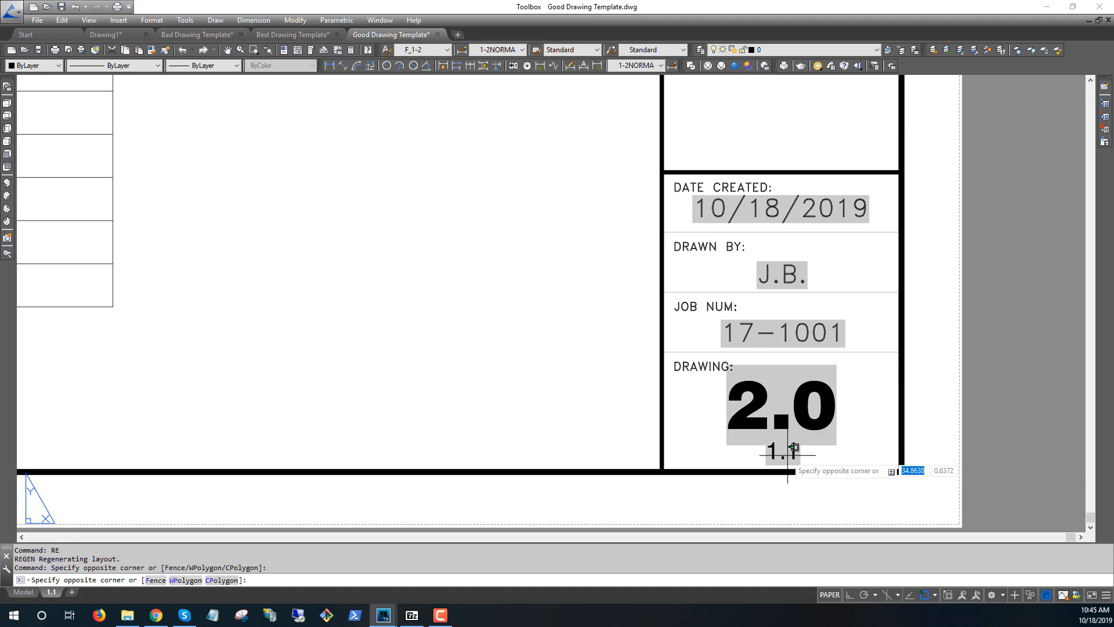
left_click(787, 455)
double_click(785, 455)
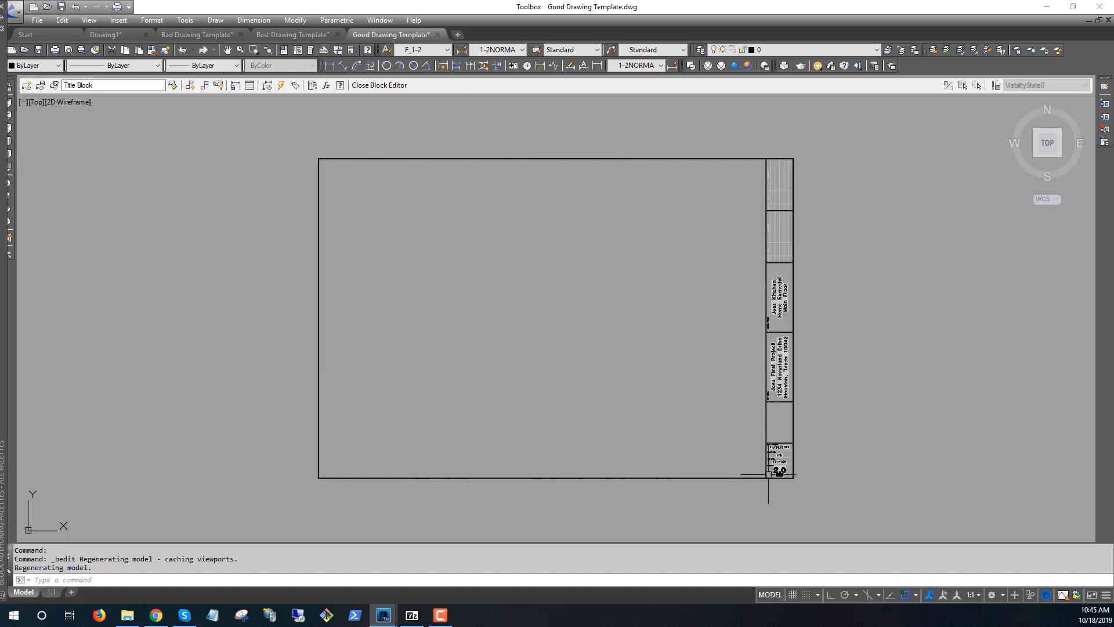
scroll(792, 462, "up", 5)
scroll(732, 496, "up", 4)
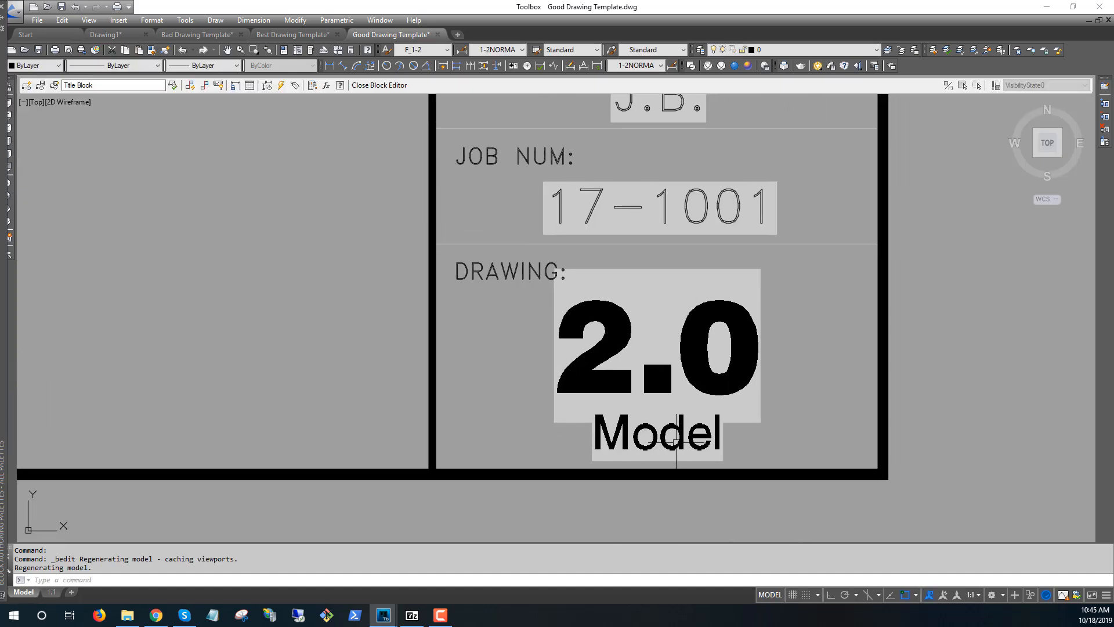
- Open the nested info_block in the block editor, discarding the changes to the Title Block
left_click(676, 443)
double_click(654, 417)
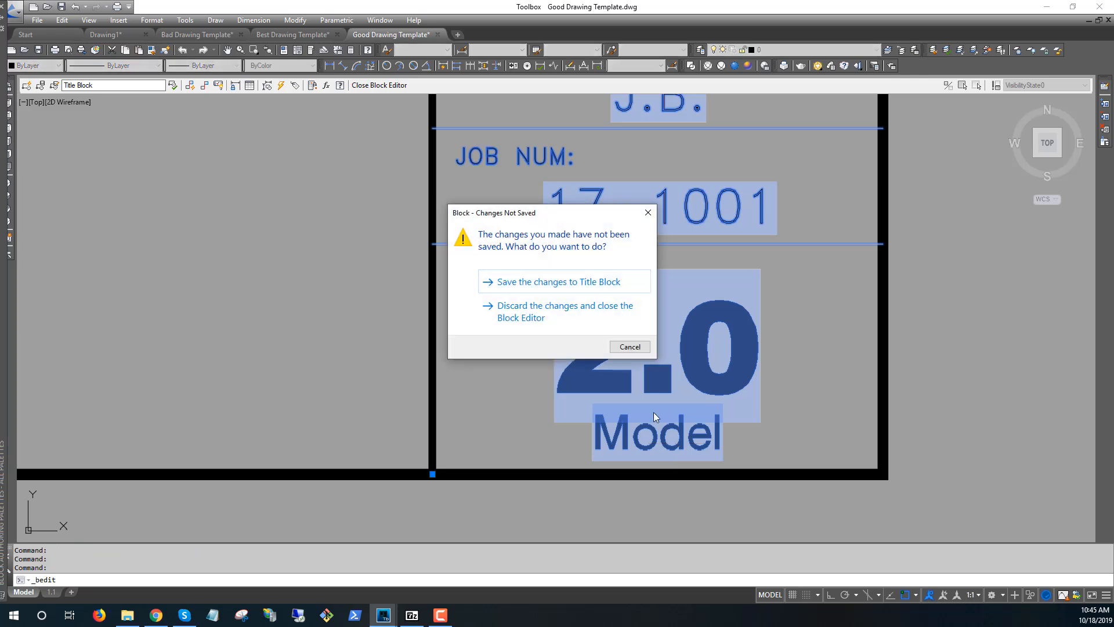
left_click(525, 313)
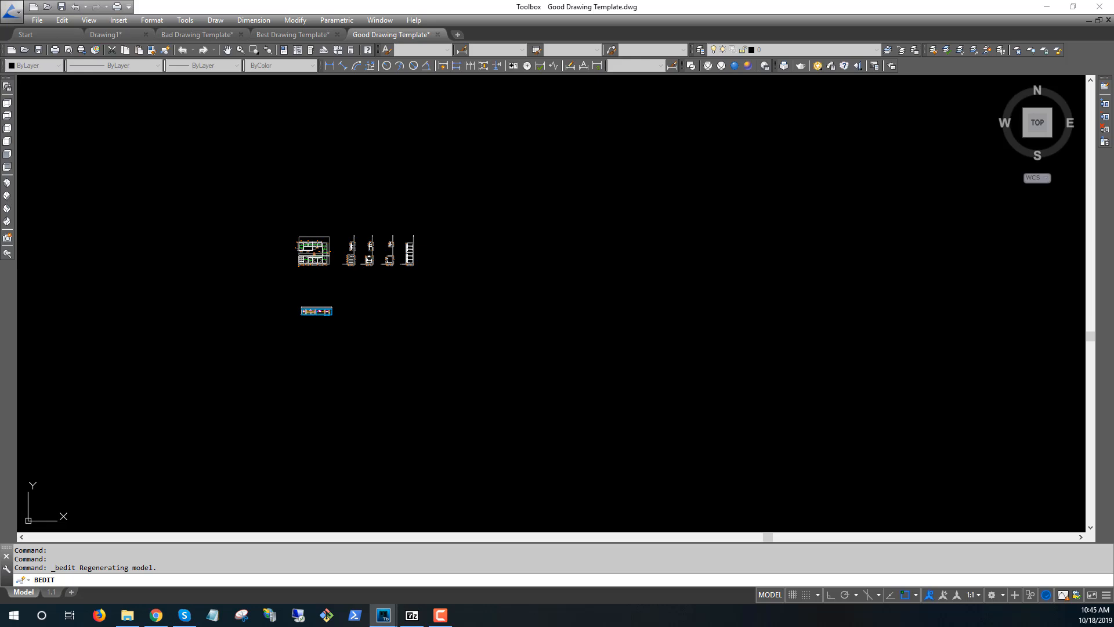
scroll(527, 485, "up", 3)
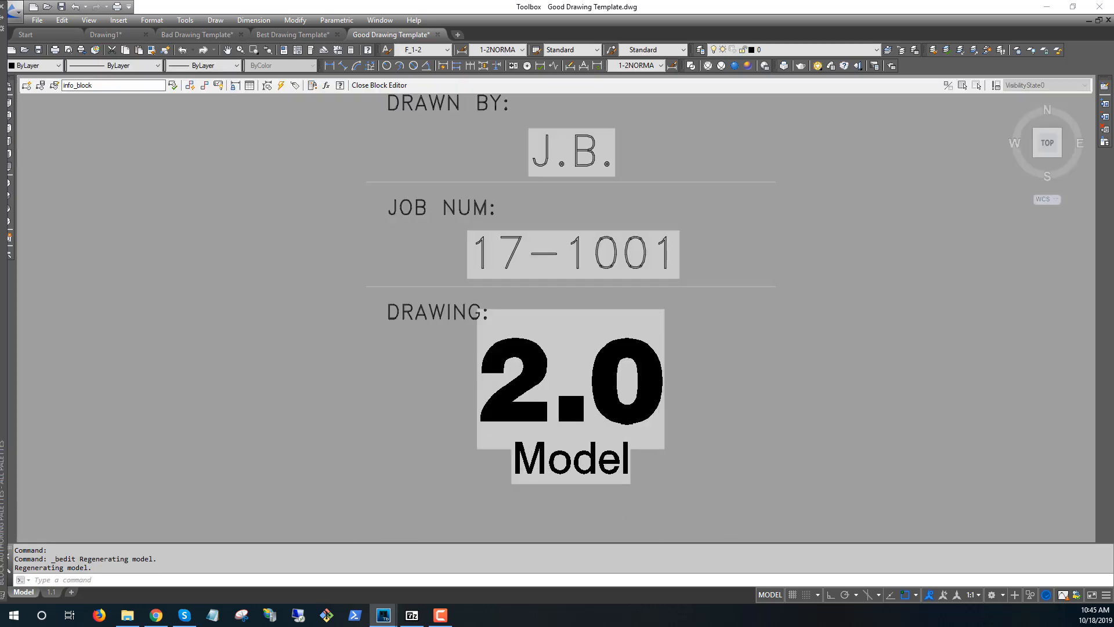
scroll(531, 482, "up", 2)
- Inspect the field settings of the layout name text below the drawing number and cancel the Field dialog
double_click(562, 490)
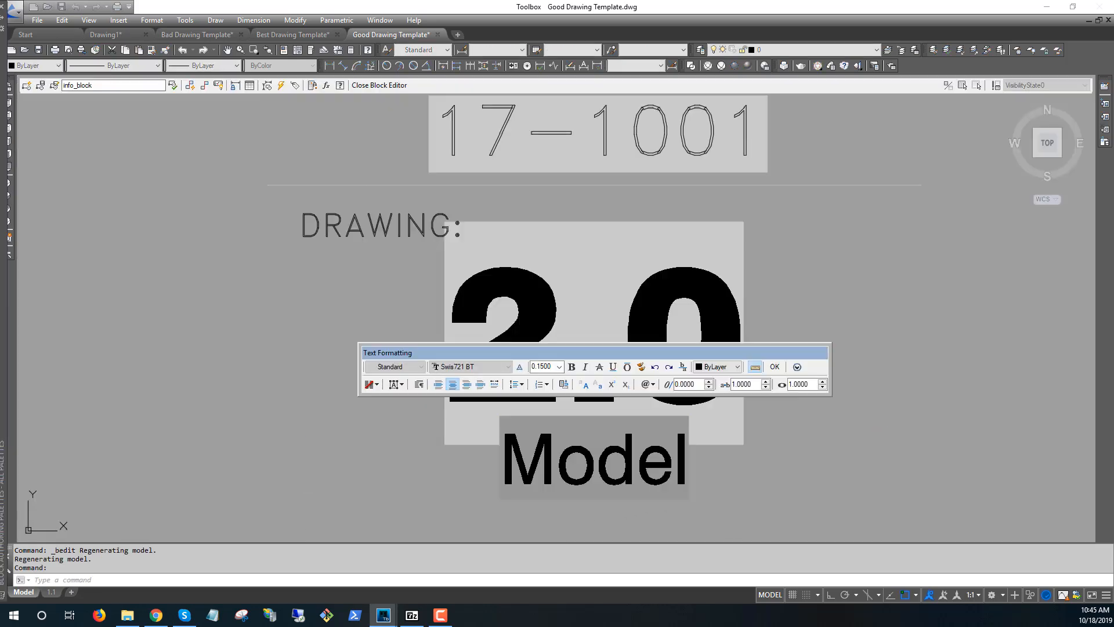
double_click(641, 480)
right_click(587, 479)
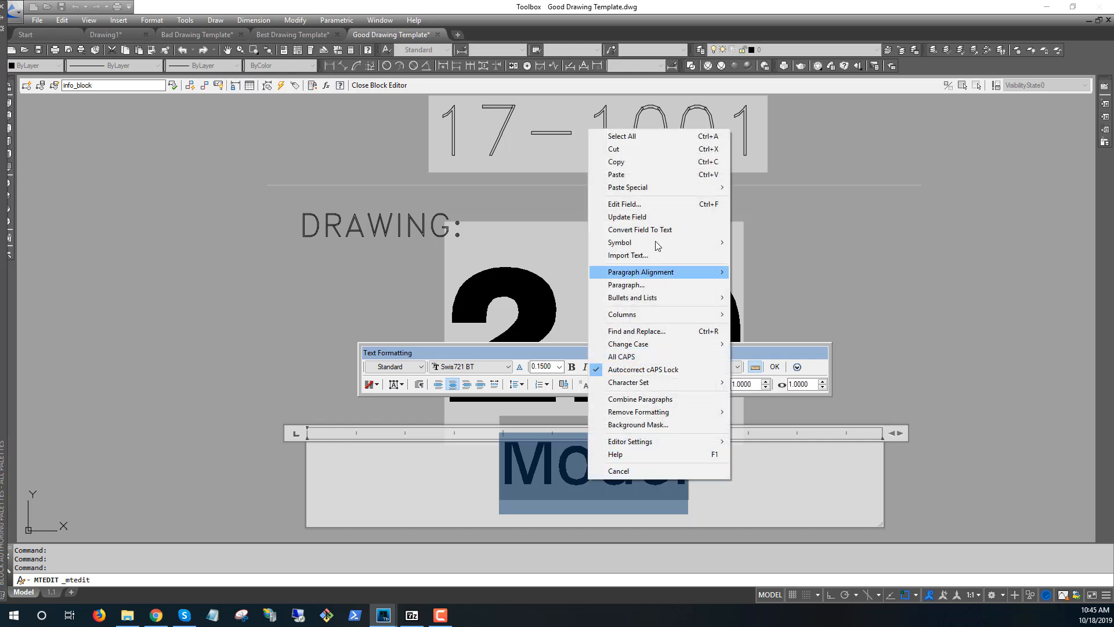
left_click(653, 206)
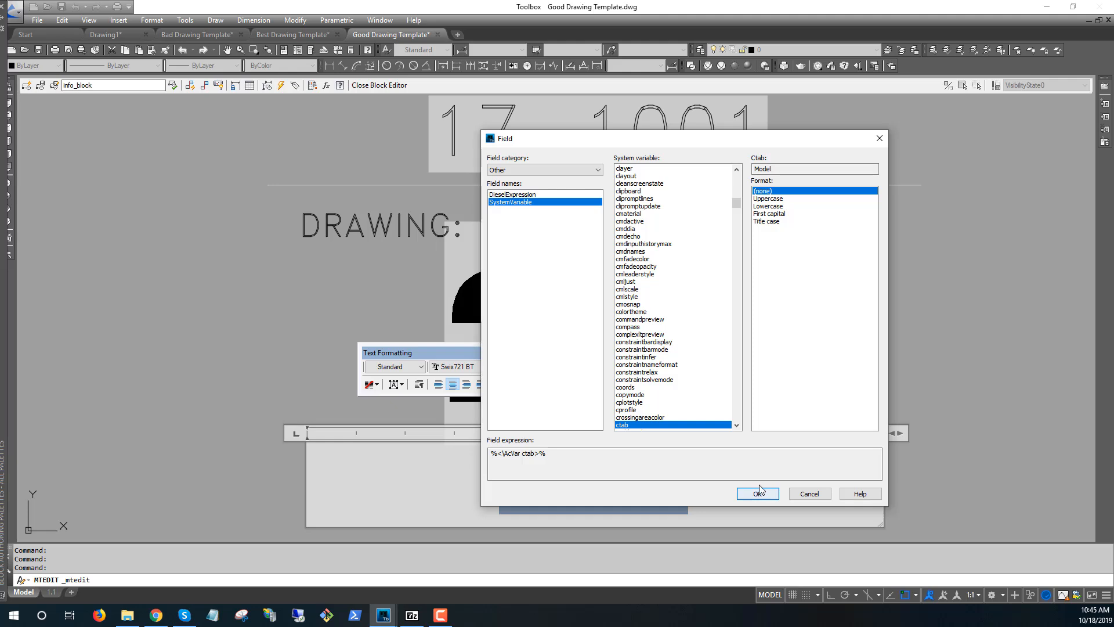
left_click(809, 494)
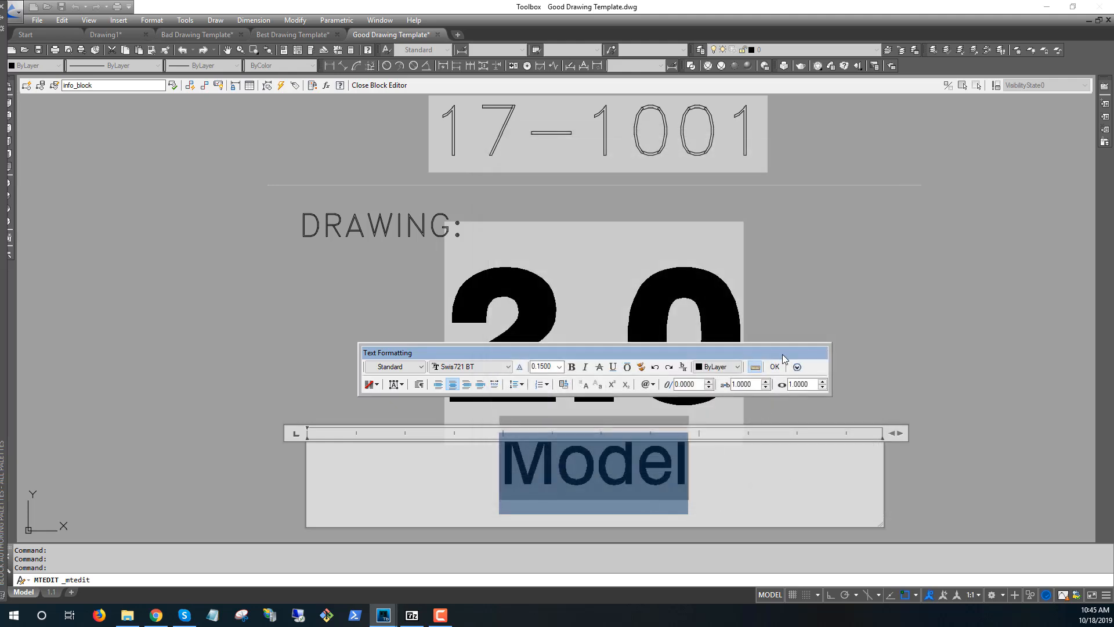
- Leave the text editor and delete the layout name text below the drawing number in info_block
left_click(776, 366)
left_click(623, 468)
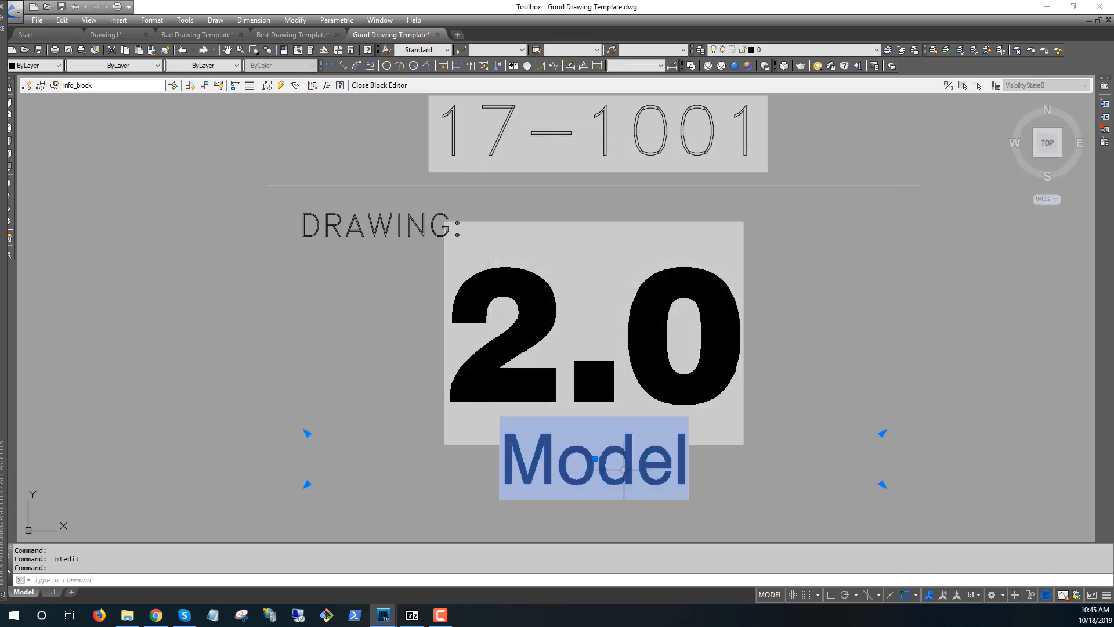
key("Delete")
- Append a period to the end of the drawing number text in info_block
left_click(660, 414)
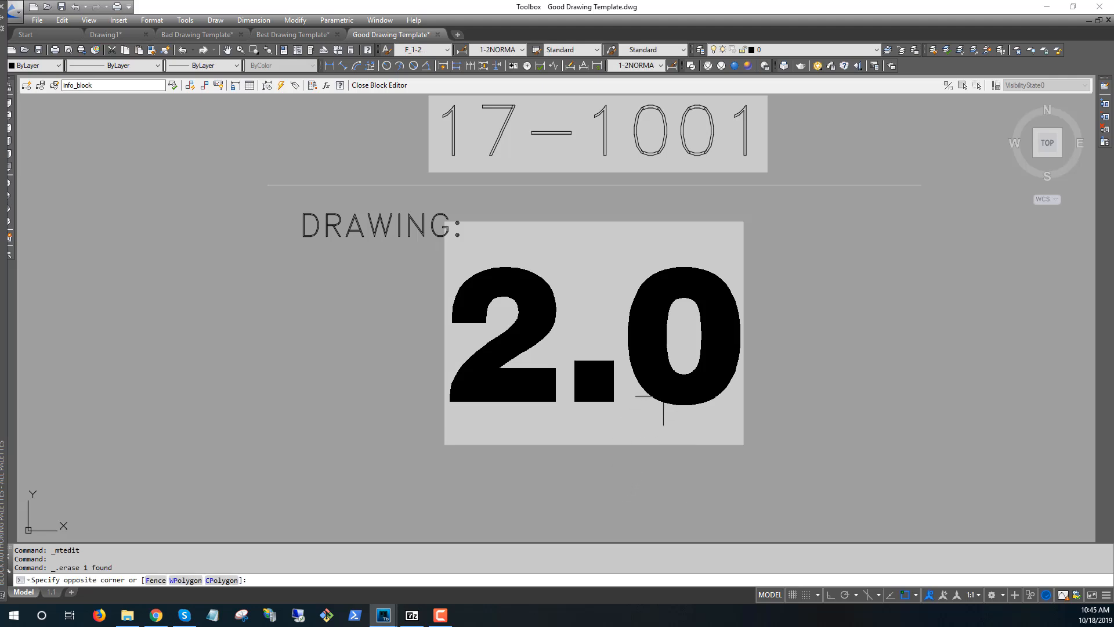
left_click(620, 380)
double_click(638, 363)
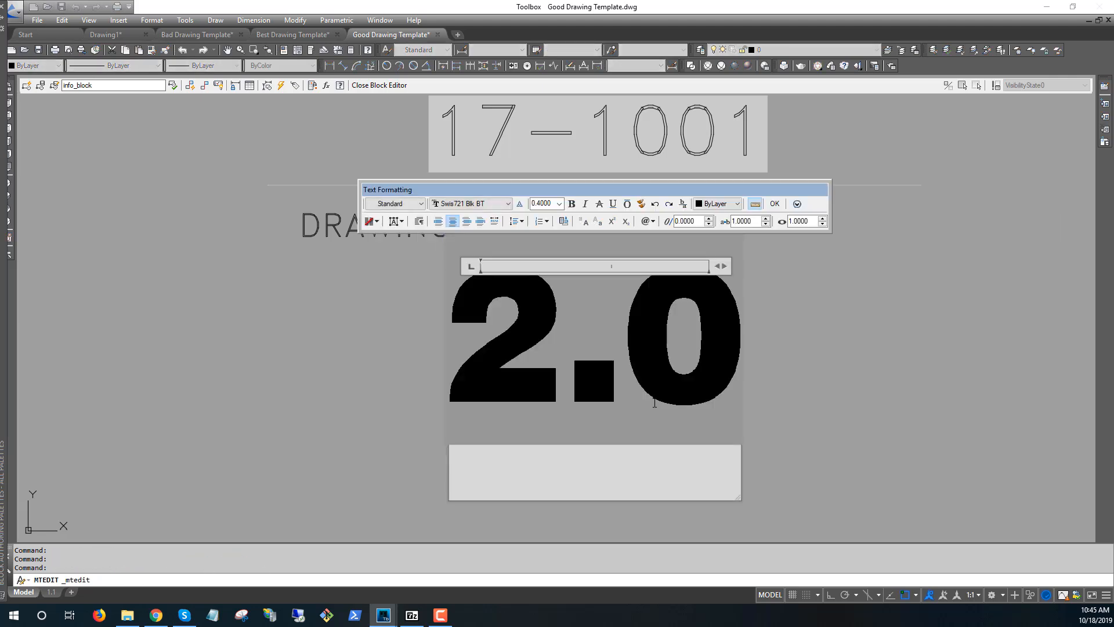
left_click(728, 371)
type(".")
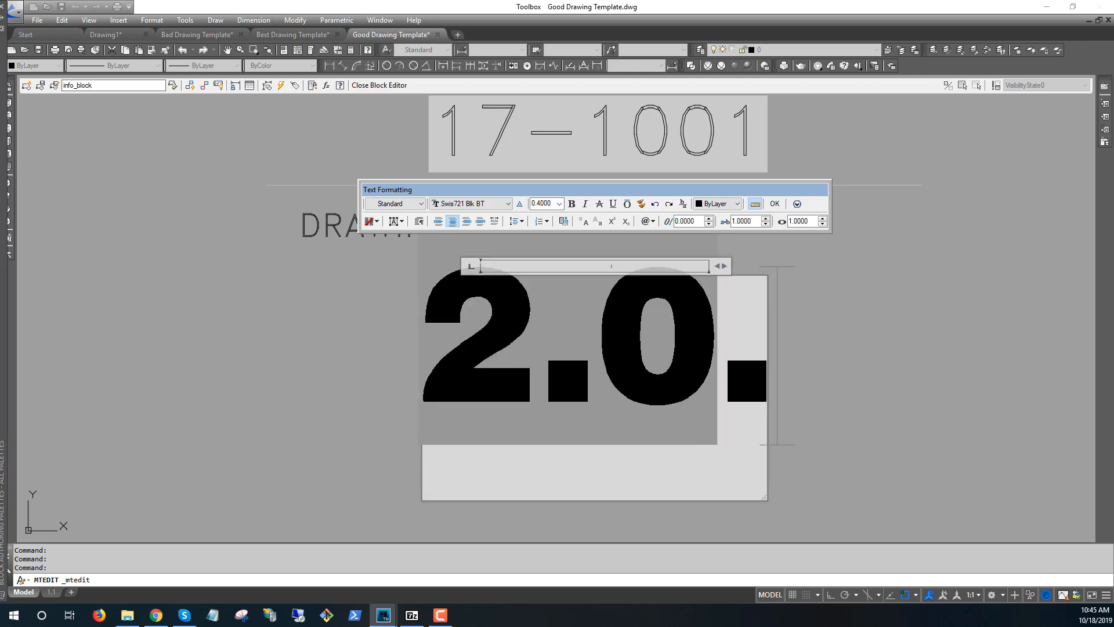
- Insert a SystemVariable field for ctab with no format after the period in the drawing number text
right_click(776, 358)
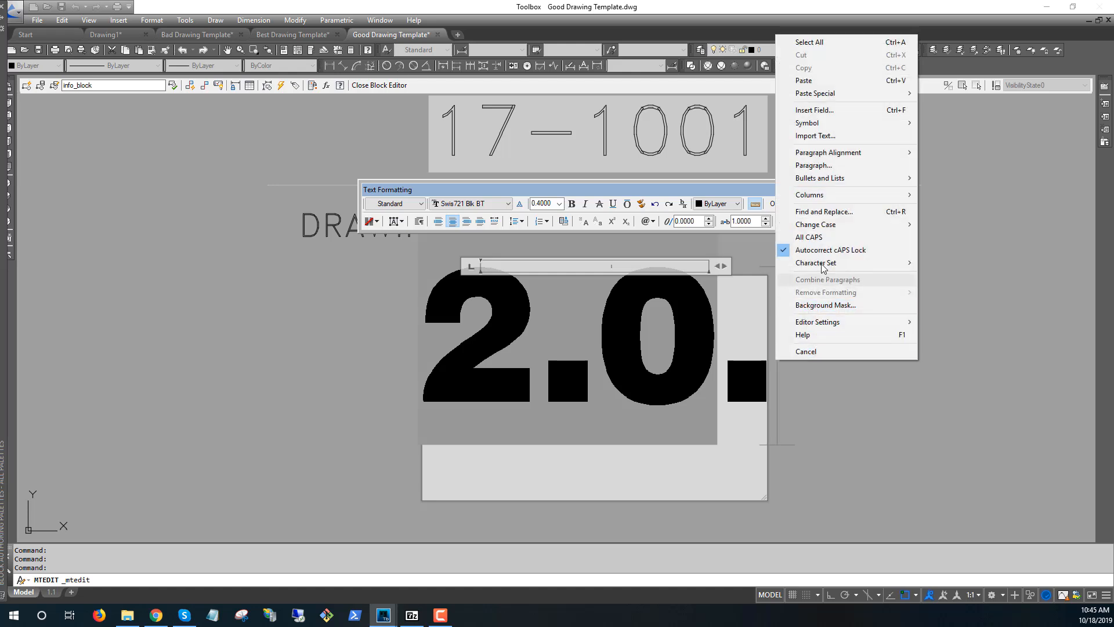
left_click(826, 110)
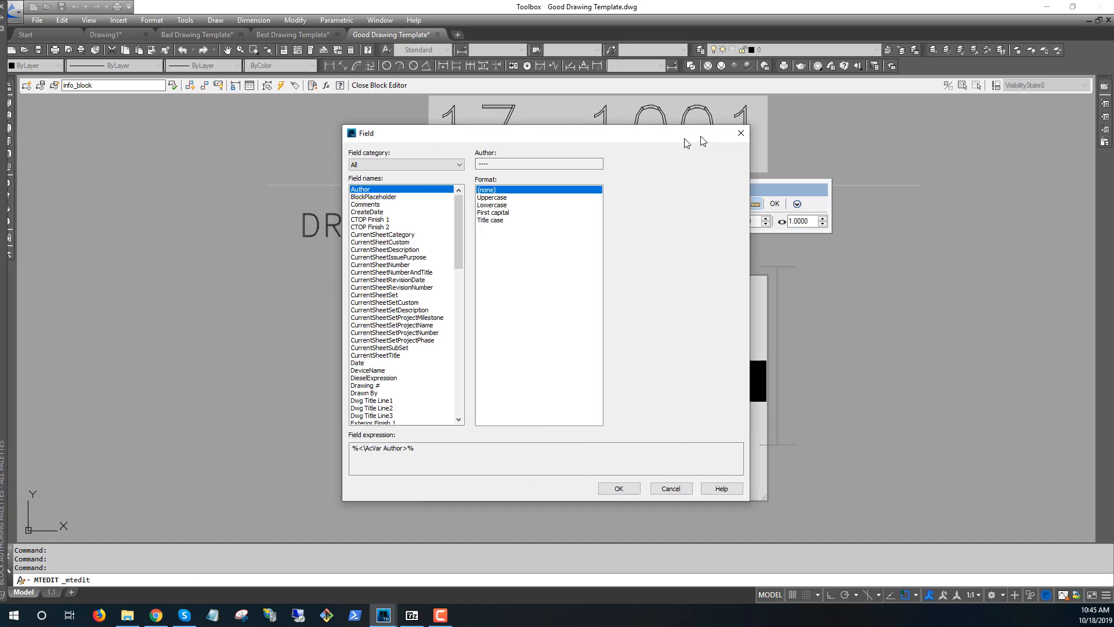
left_click_drag(685, 139, 759, 127)
left_click(478, 152)
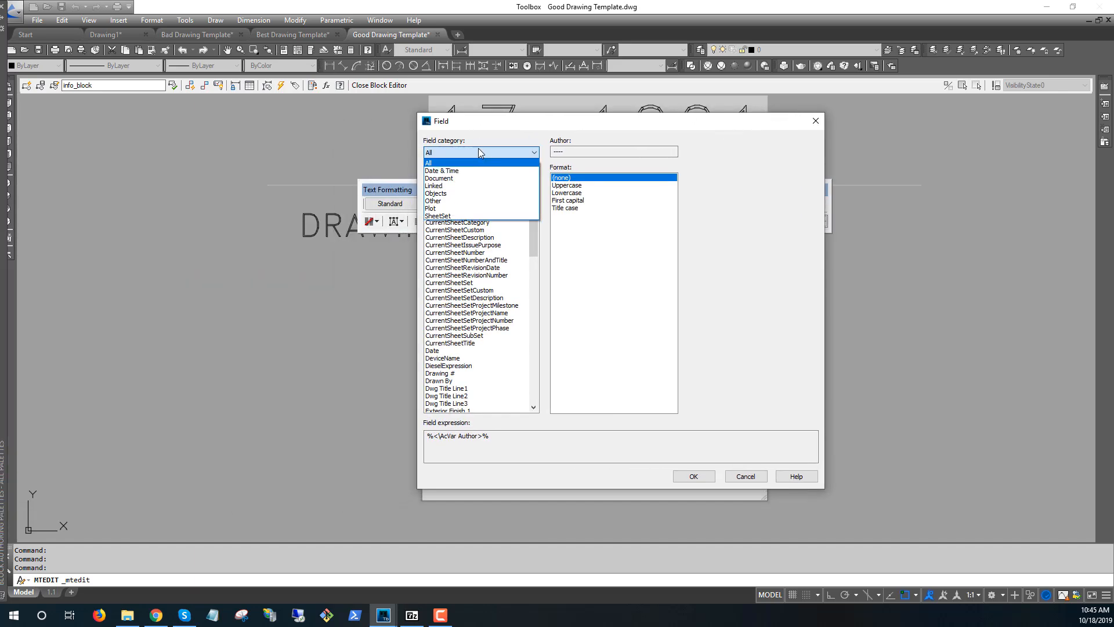
left_click(480, 162)
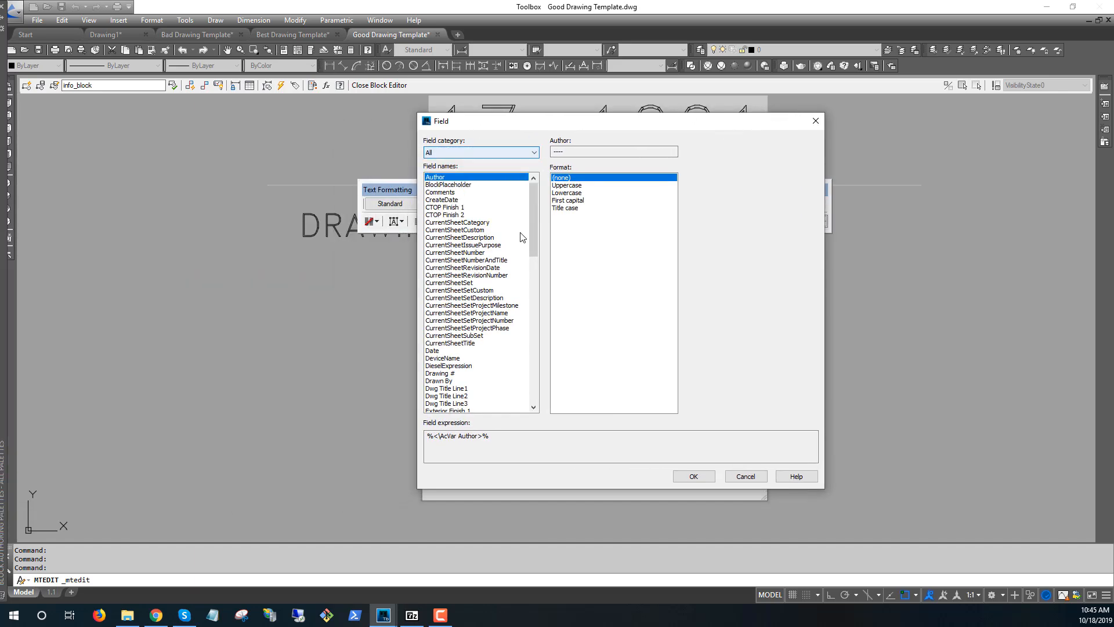
left_click_drag(530, 207, 550, 373)
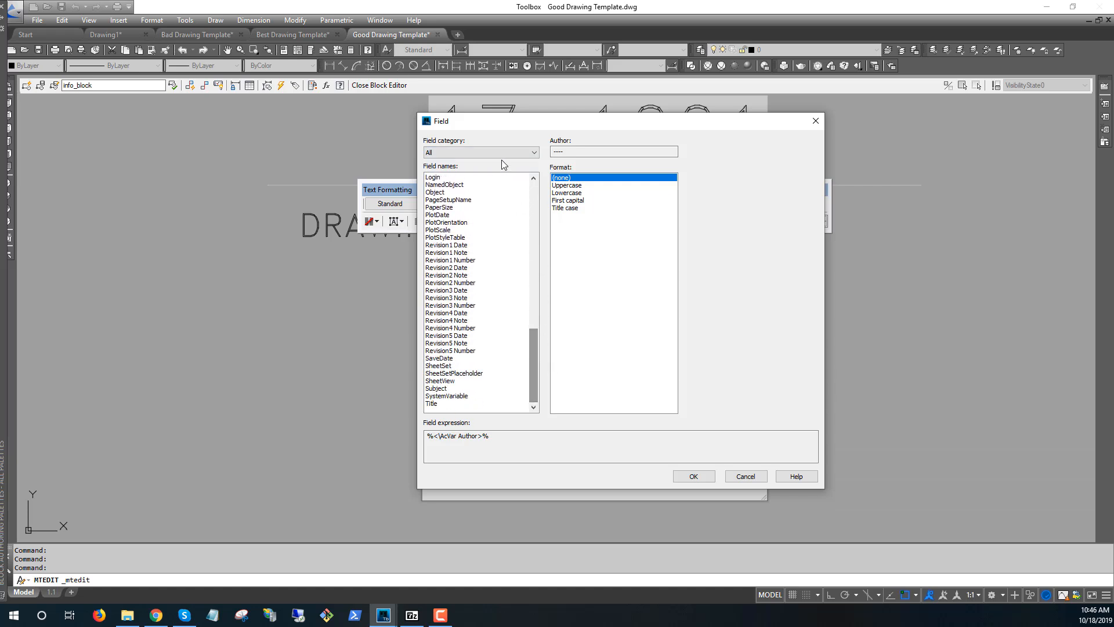
left_click(468, 397)
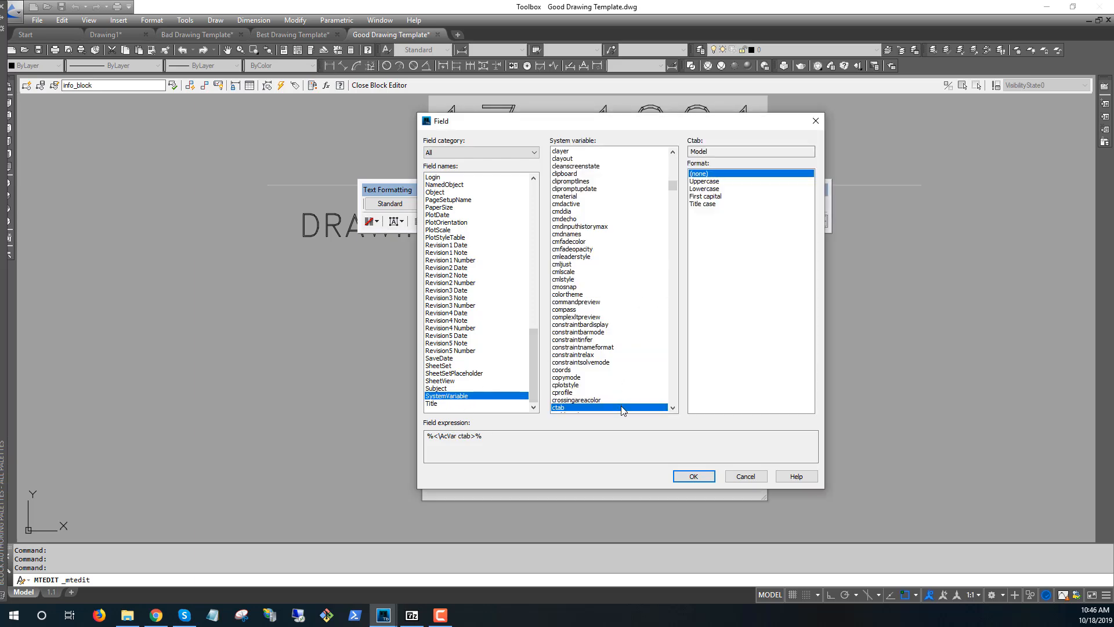
left_click(694, 476)
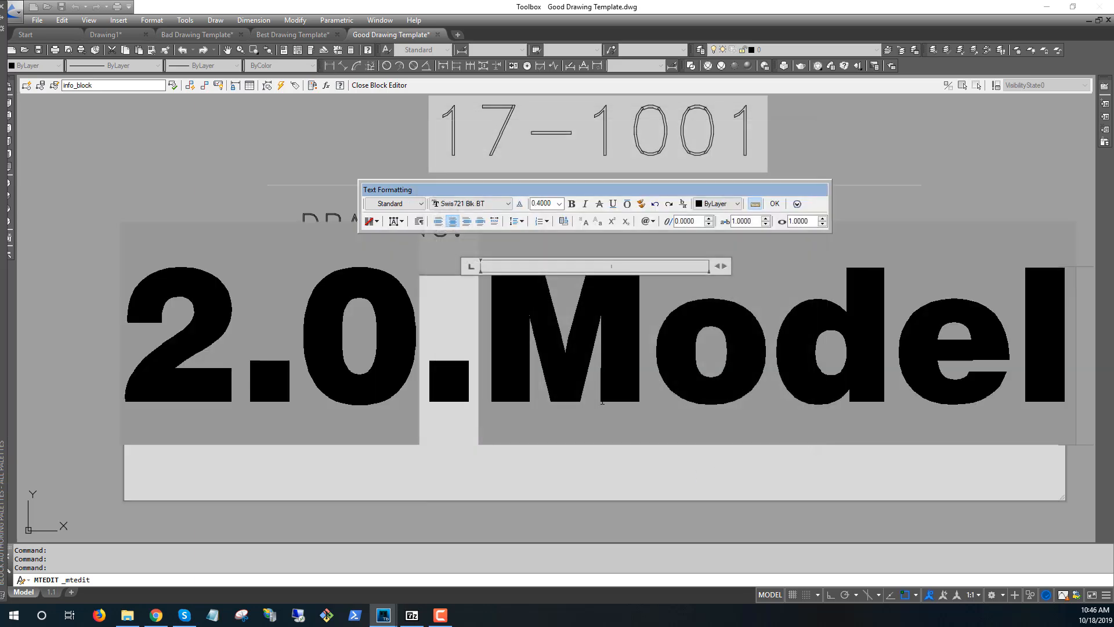
- Accept the drawing number text edit and close the Block Editor, saving the changes to info_block
left_click(775, 204)
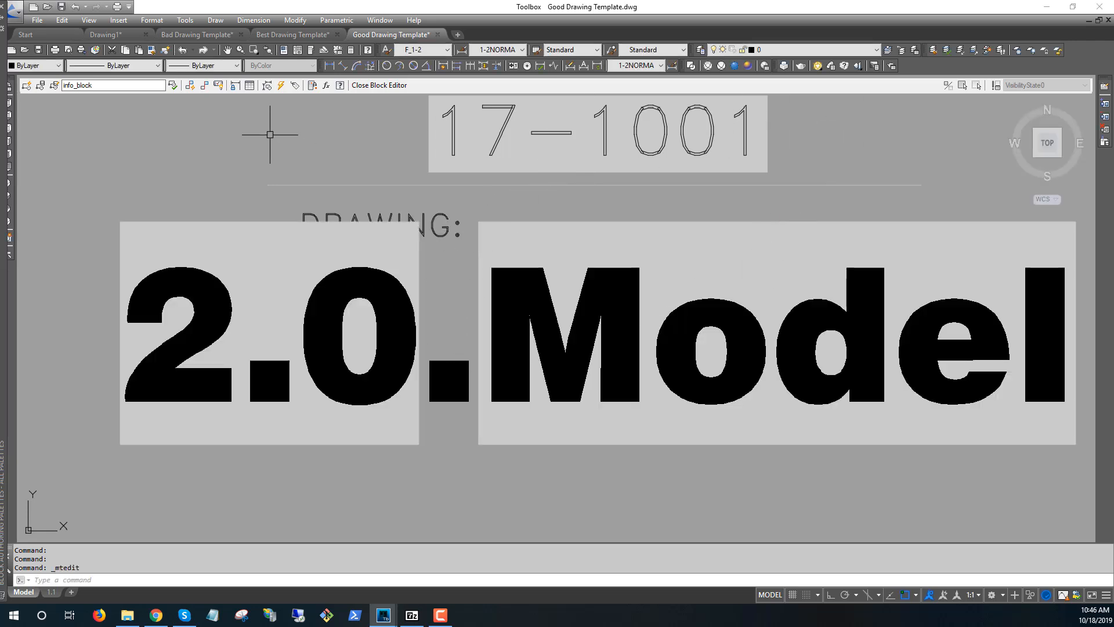
left_click(378, 85)
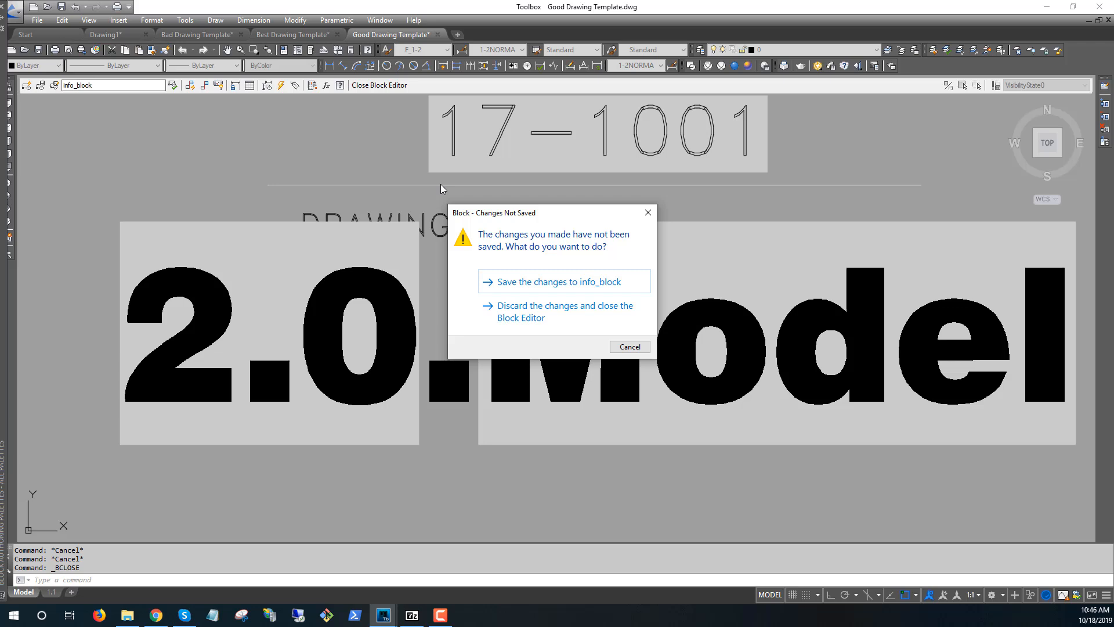
left_click(524, 282)
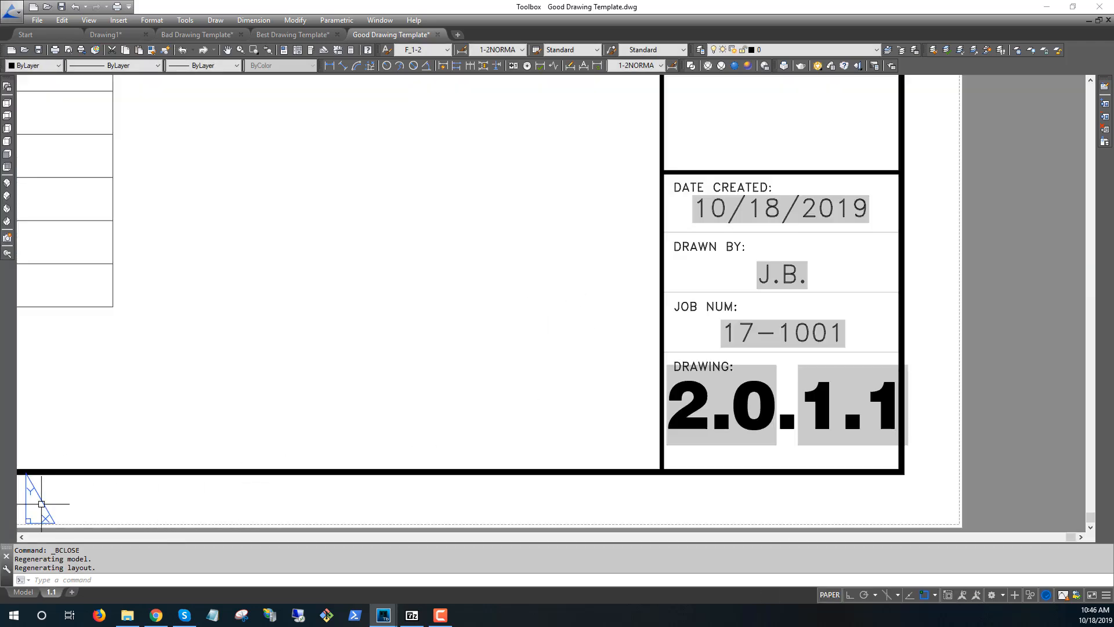
- Rename the 1.1 layout as 1
right_click(51, 593)
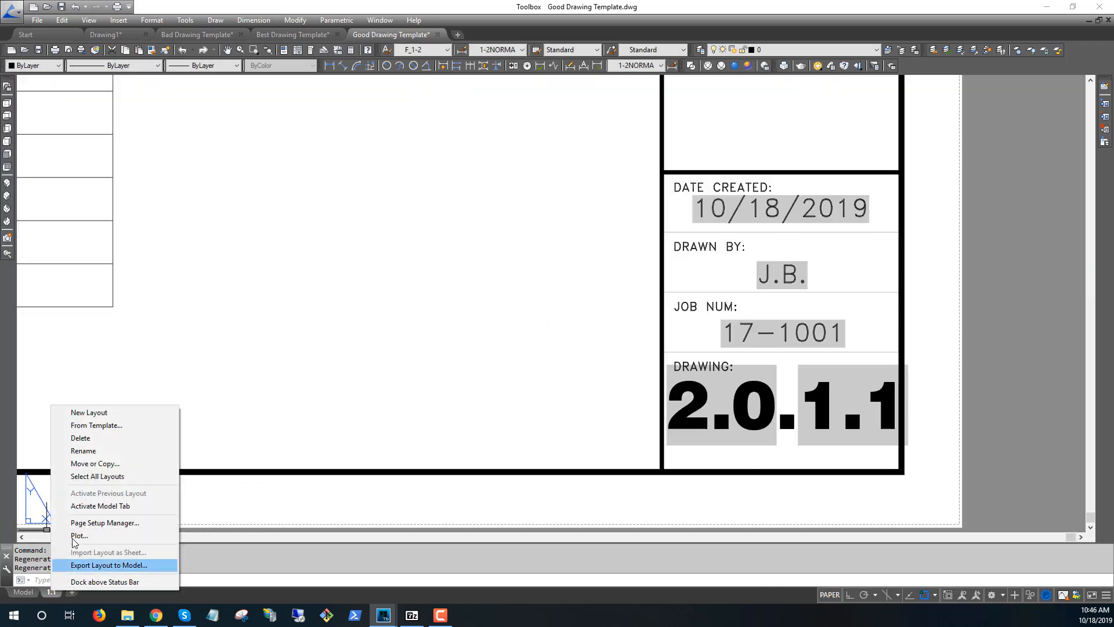
left_click(99, 451)
type("1")
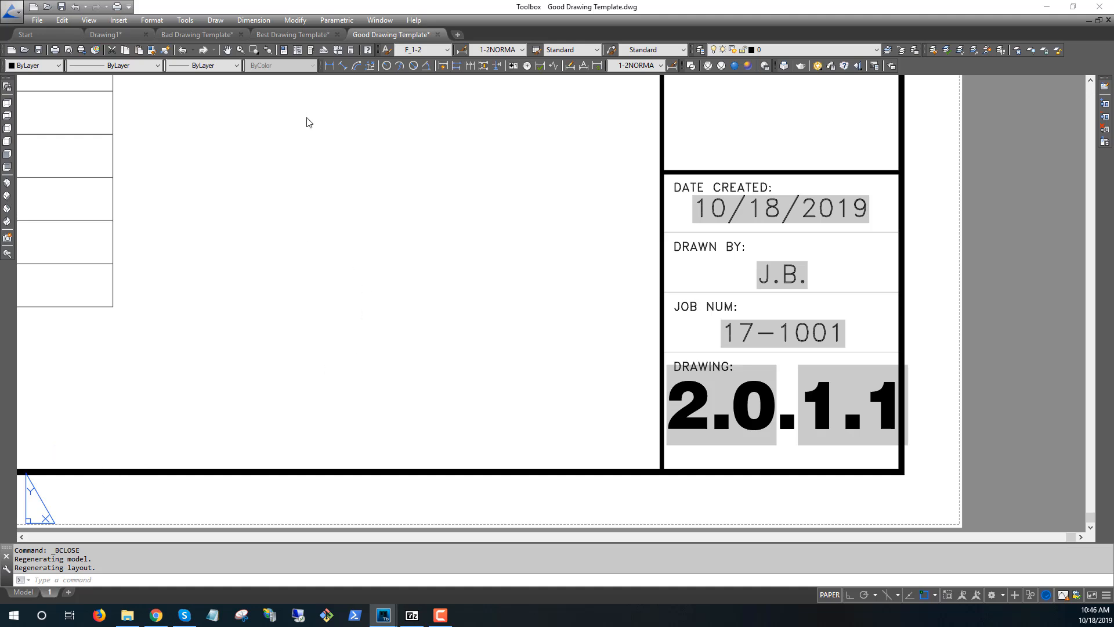
- Set the Drawing # custom property to 2 and regenerate the layout to update the title block
left_click(37, 20)
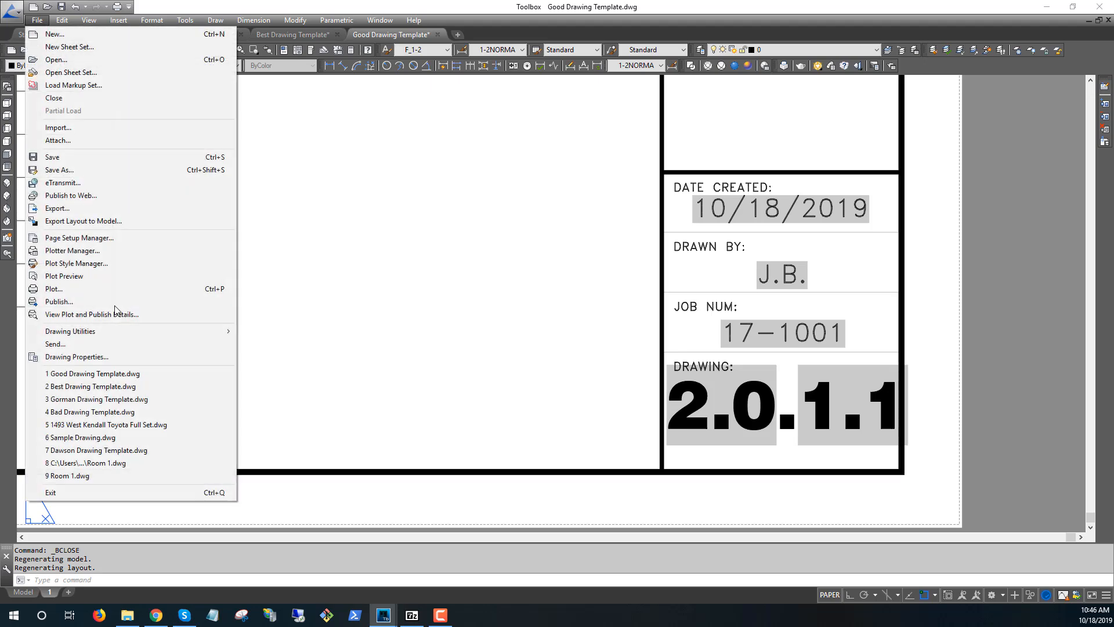
left_click(106, 356)
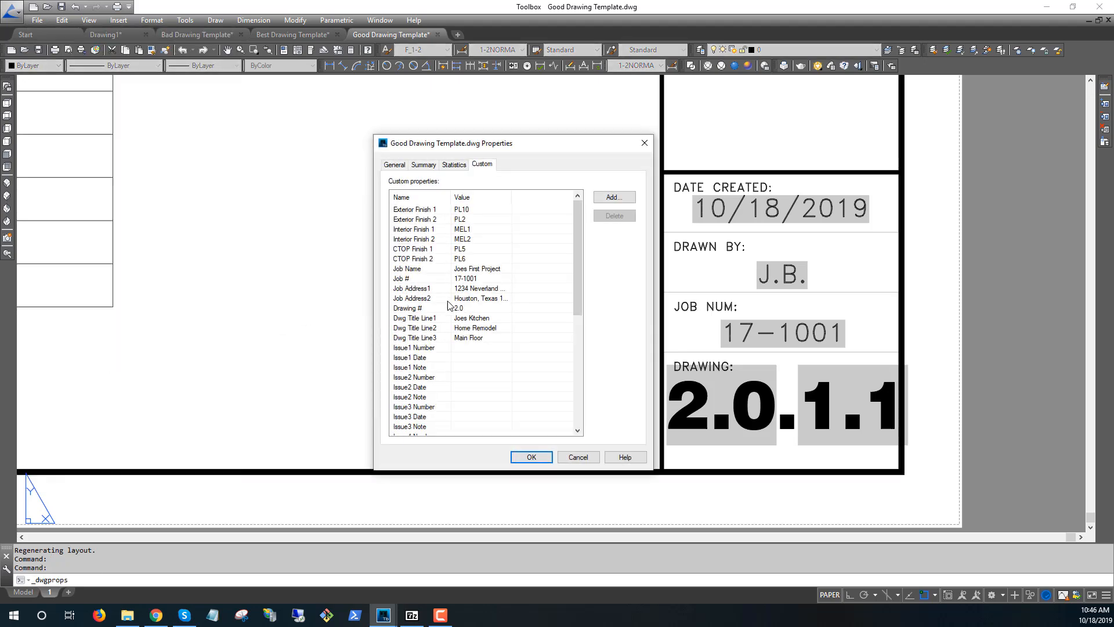
double_click(474, 308)
left_click(530, 456)
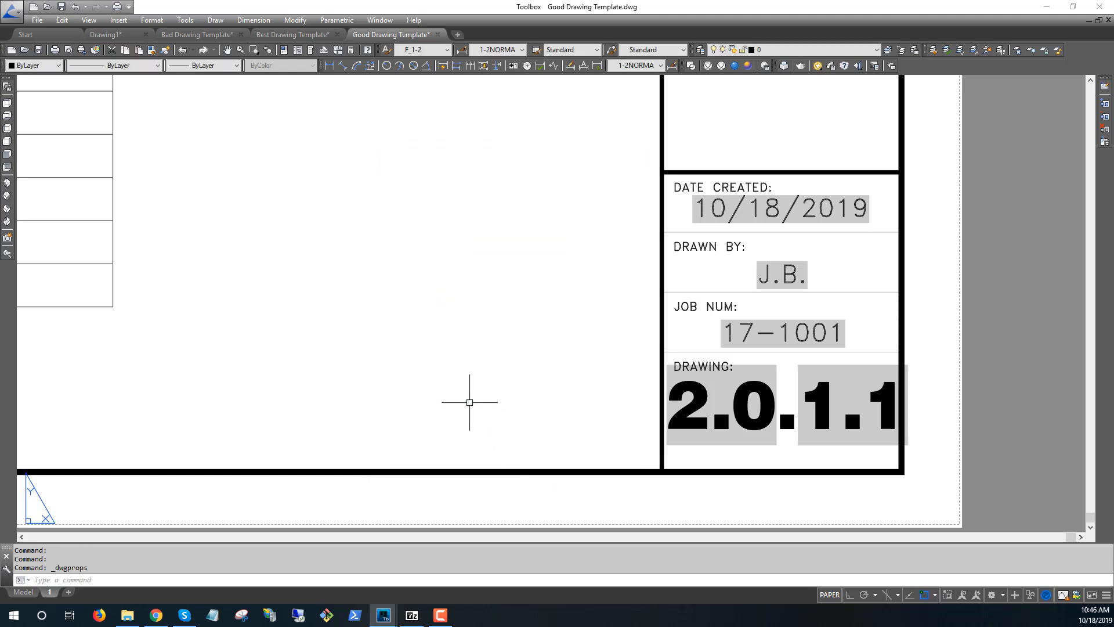
type("RE")
key("Return")
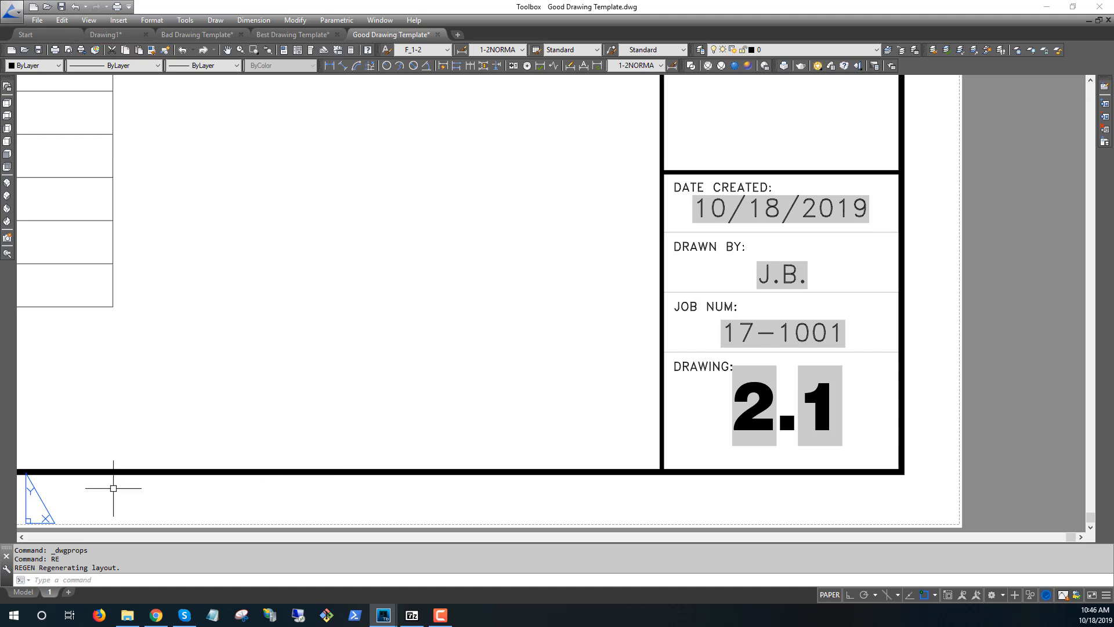
- Create a copy of layout 1 and place it at the end of the layouts
right_click(53, 593)
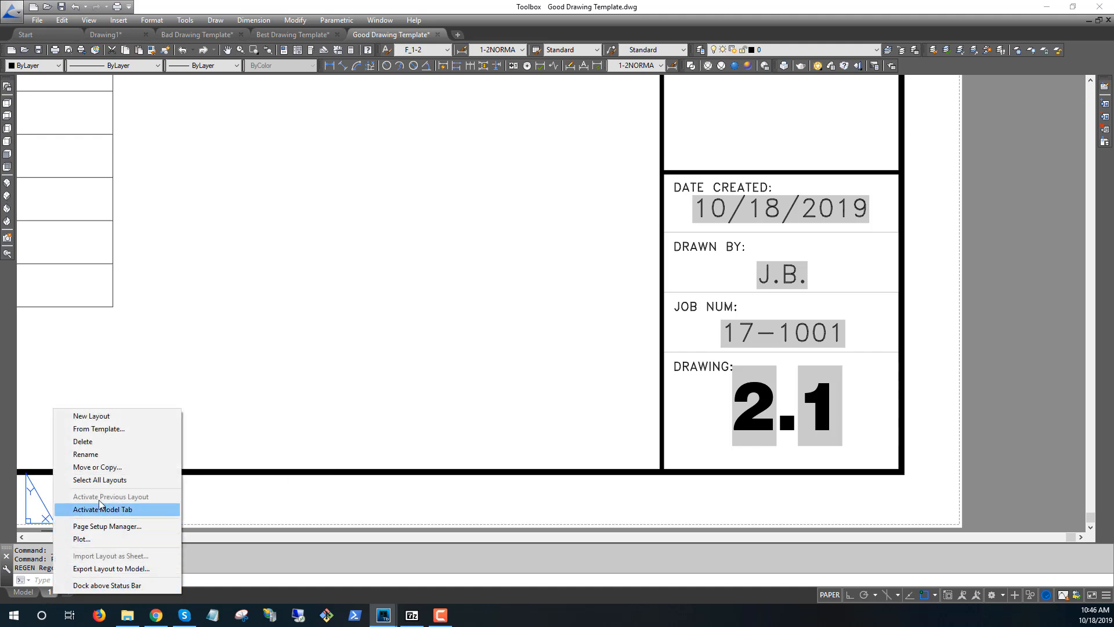
left_click(97, 468)
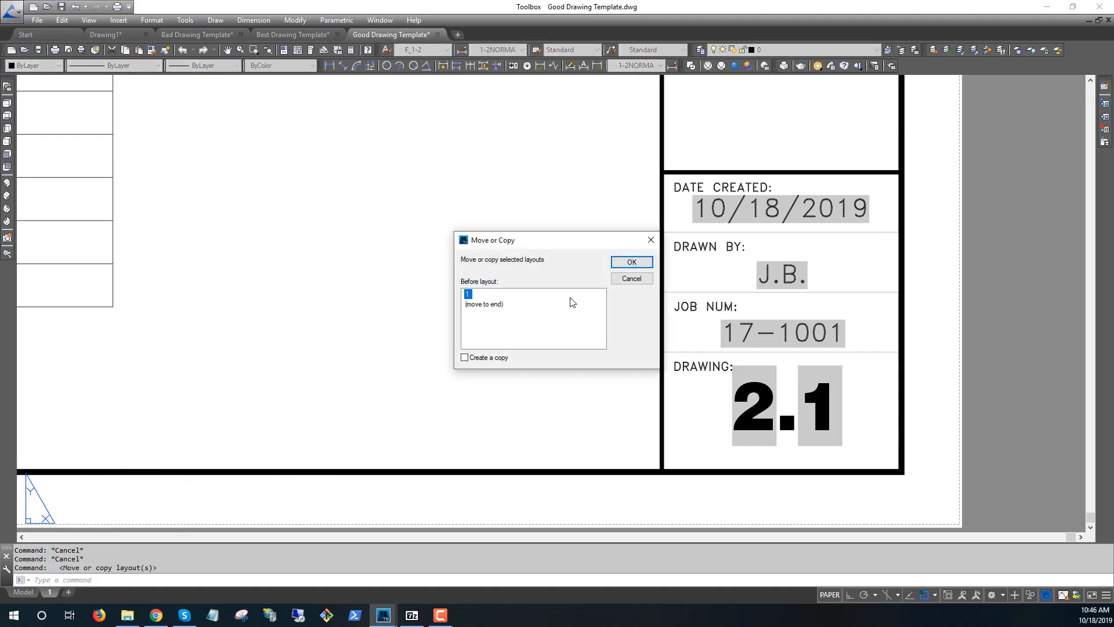
left_click(474, 305)
left_click(481, 357)
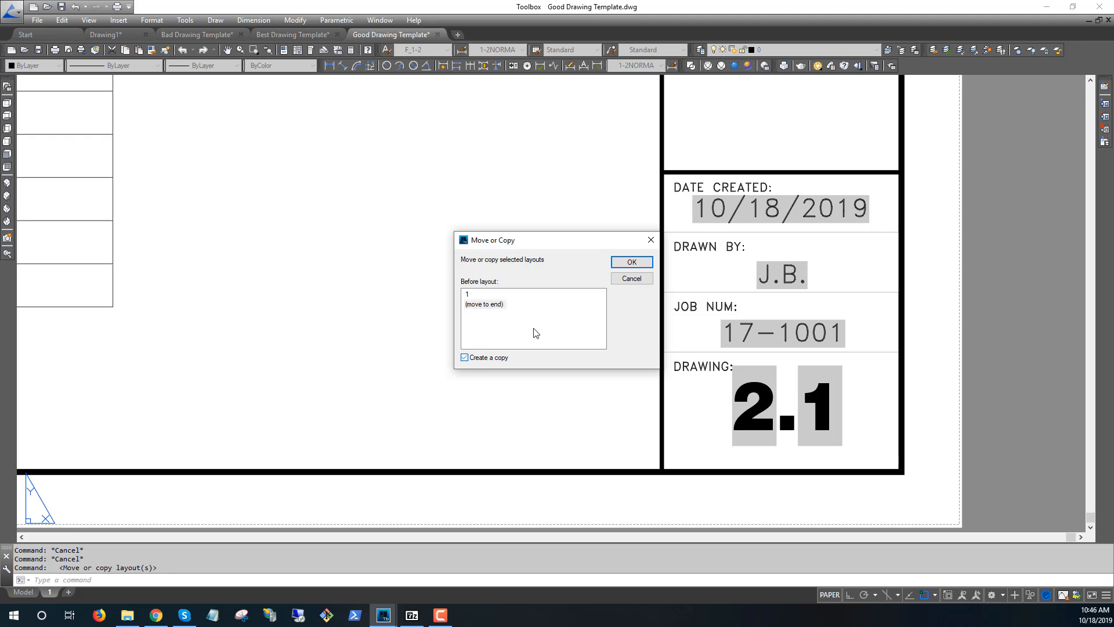
left_click(631, 262)
- Rename the copied layout as 2 and switch to it to check its drawing number
right_click(73, 597)
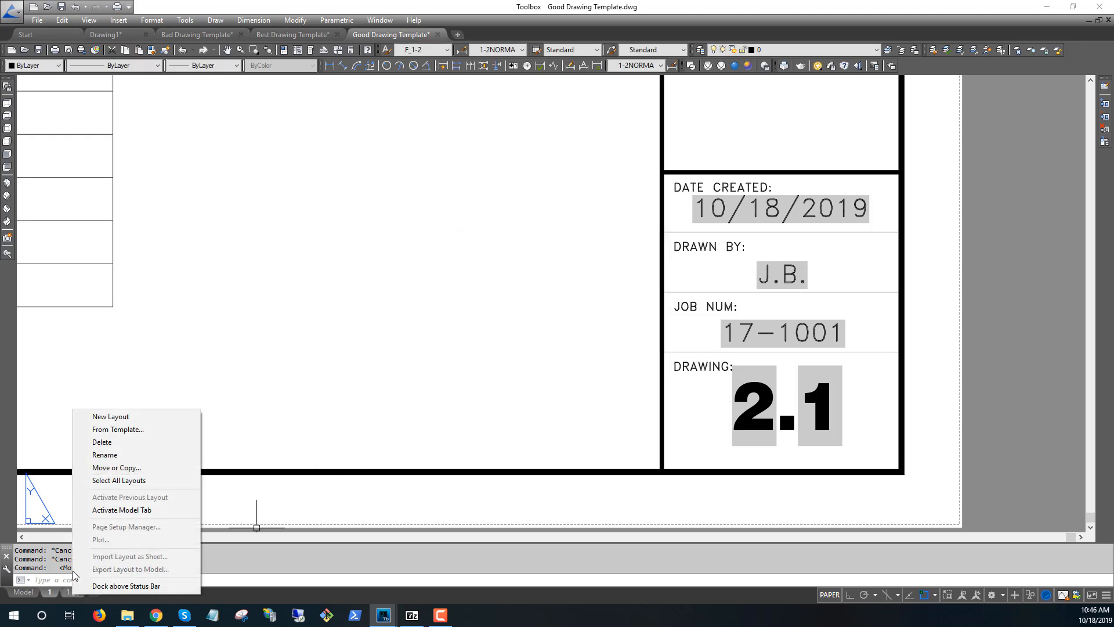
left_click(111, 455)
type("2")
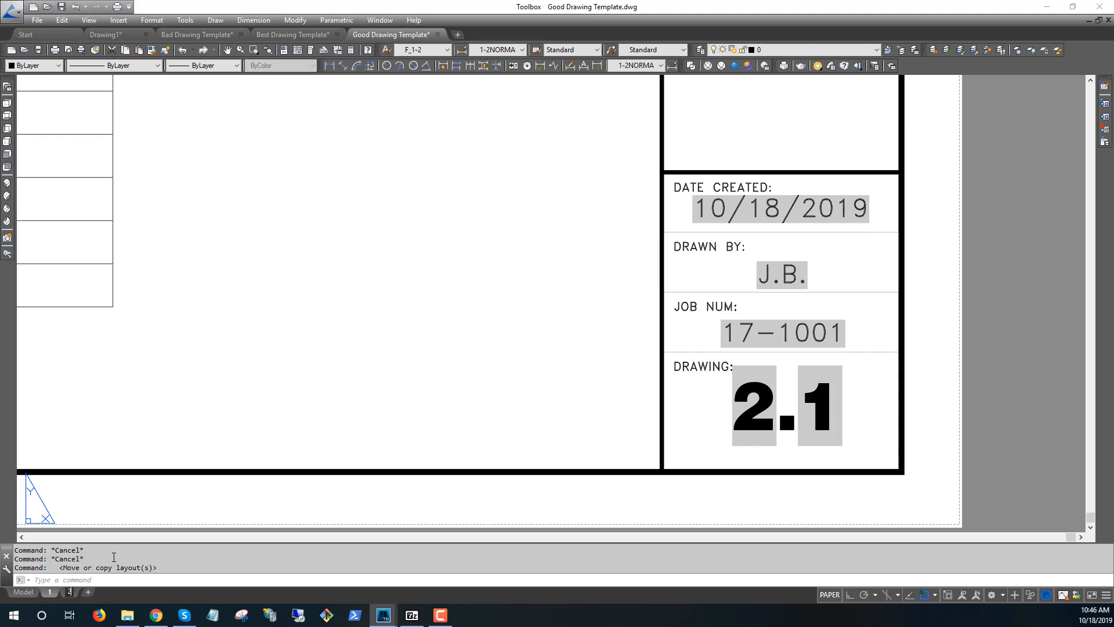
key("Return")
left_click(68, 592)
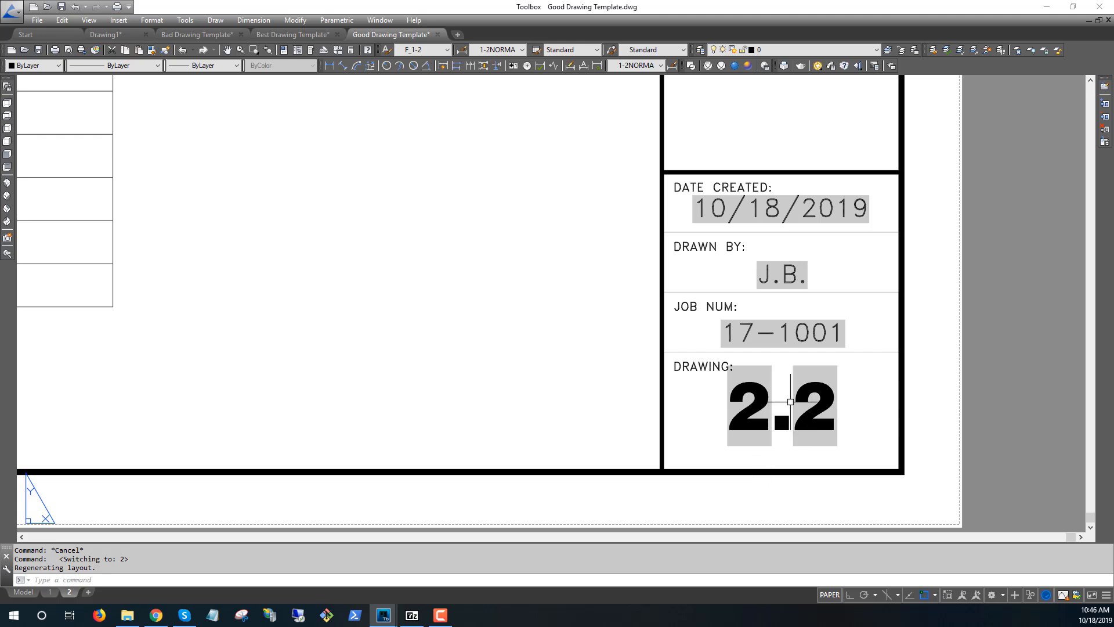
- Return to layout 1 and examine the issue and revision tables in the upper part of the title block
left_click(49, 592)
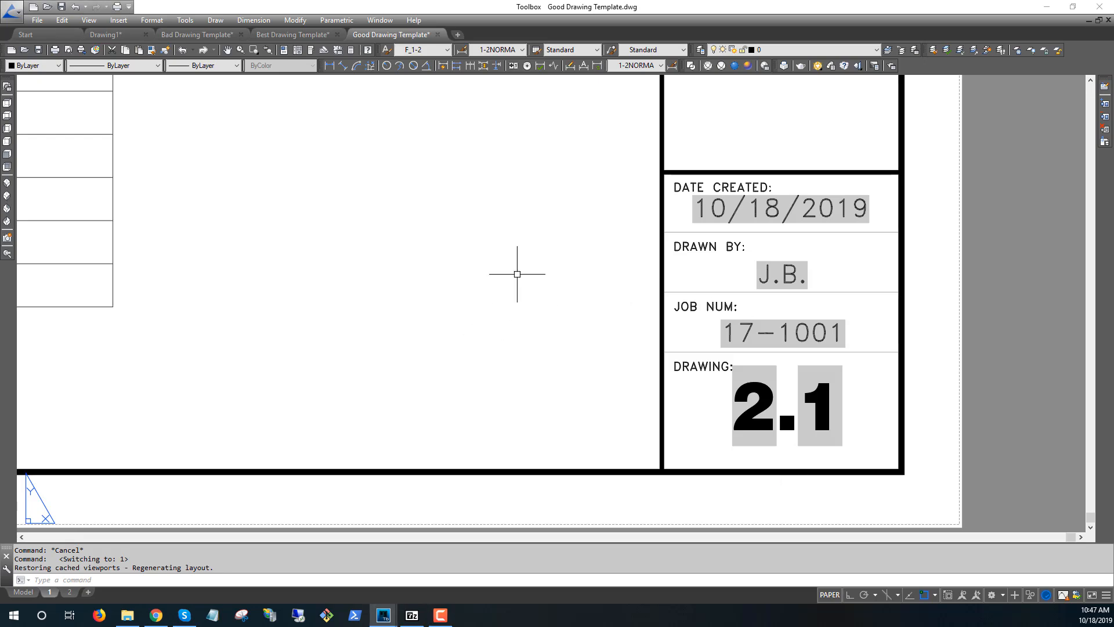
scroll(537, 276, "down", 4)
scroll(552, 289, "down", 5)
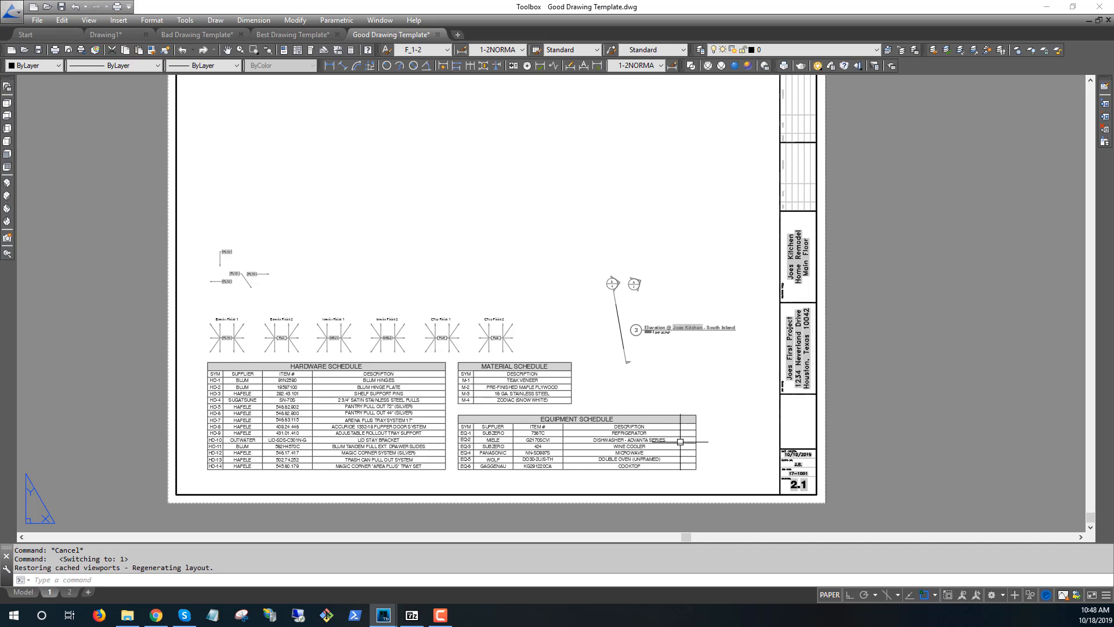
middle_click_drag(787, 203, 669, 324)
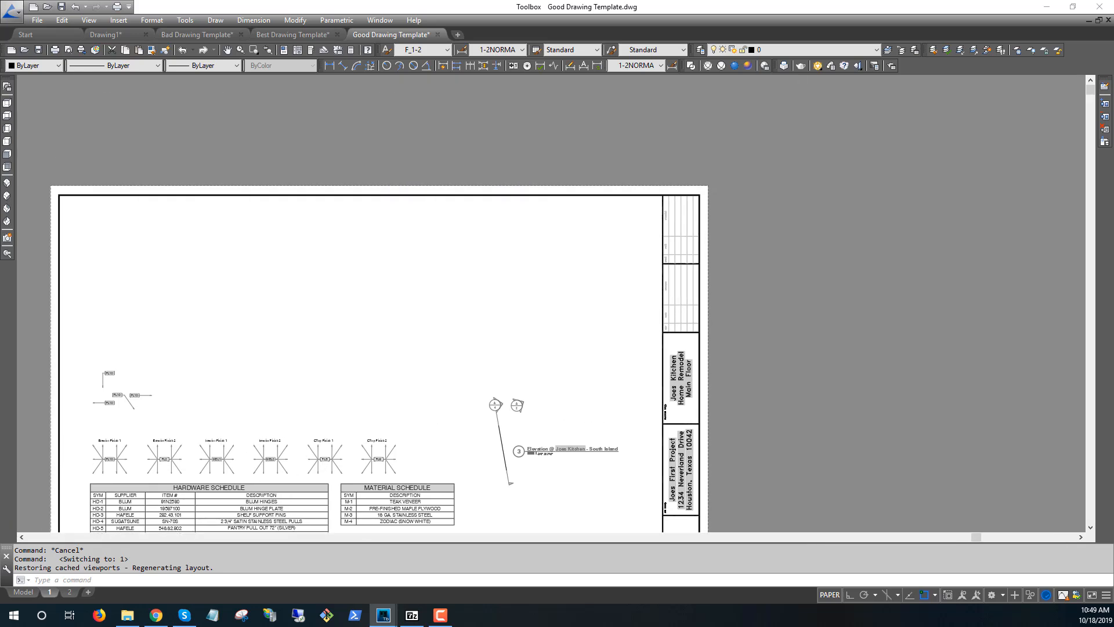
scroll(705, 238, "up", 5)
scroll(686, 308, "down", 2)
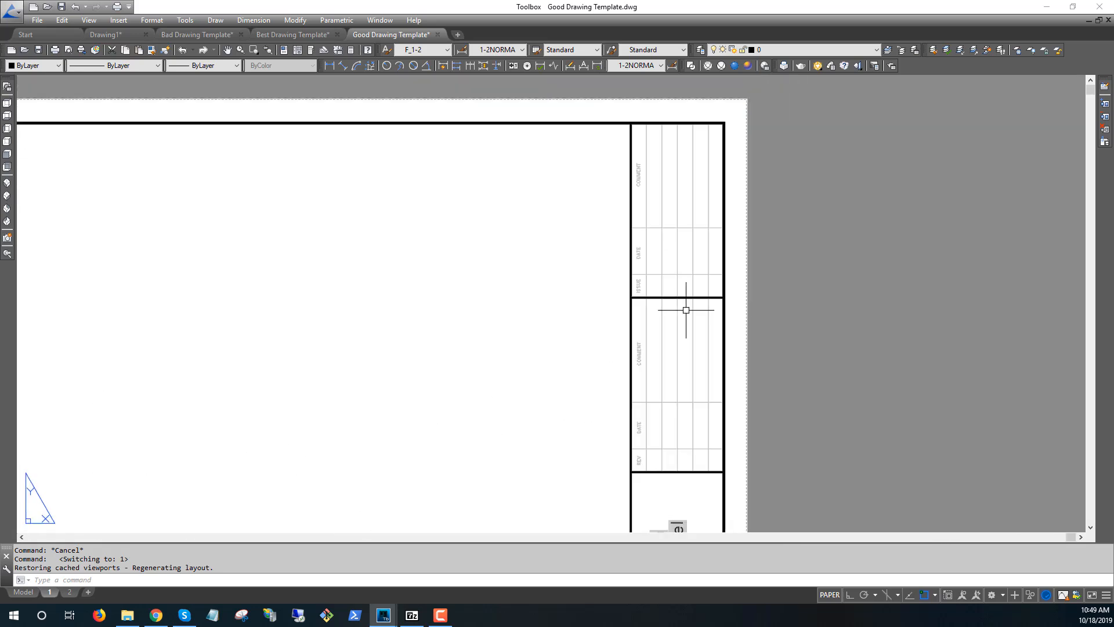
middle_click_drag(696, 323, 654, 338)
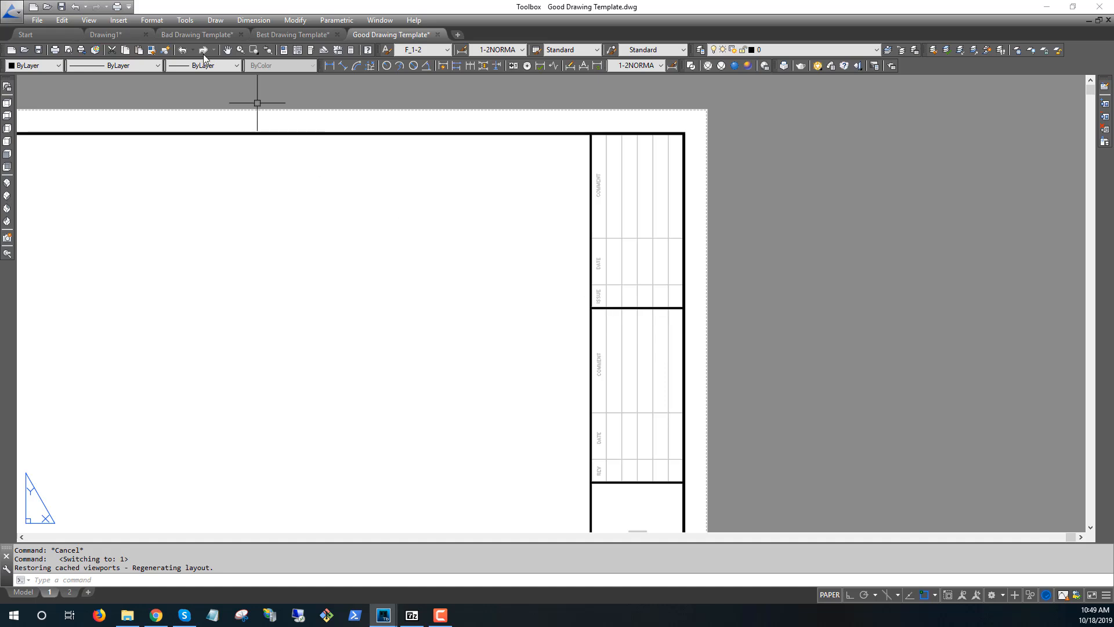
- Set the Issue1 custom properties to number 1, date 10-18-19 and note First Submittal, and regenerate the layout to update the issue table
left_click(35, 22)
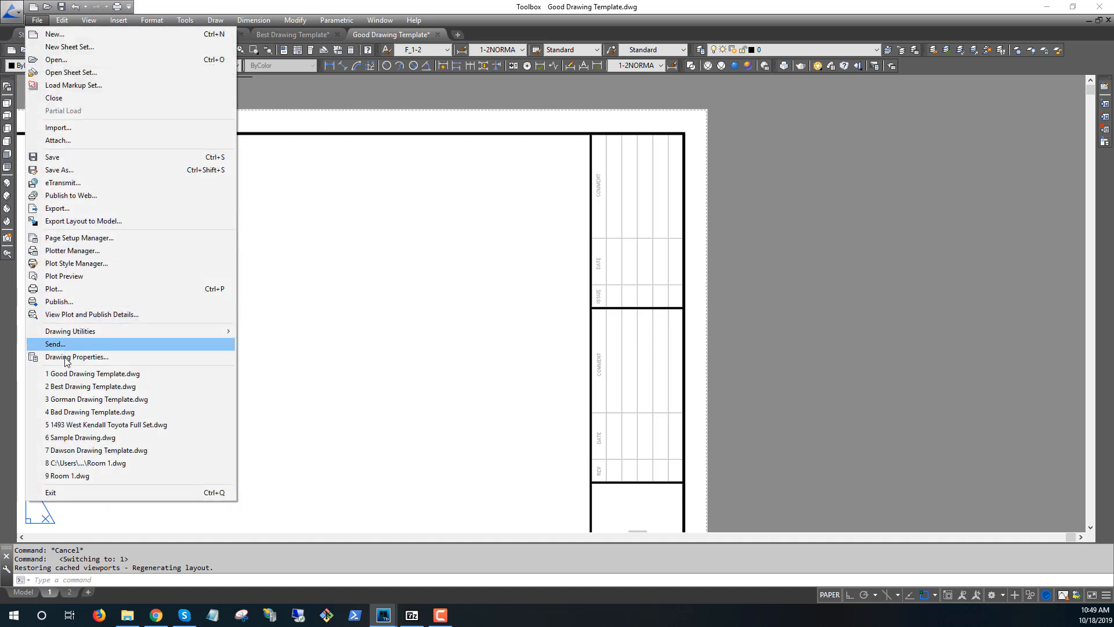
left_click(103, 352)
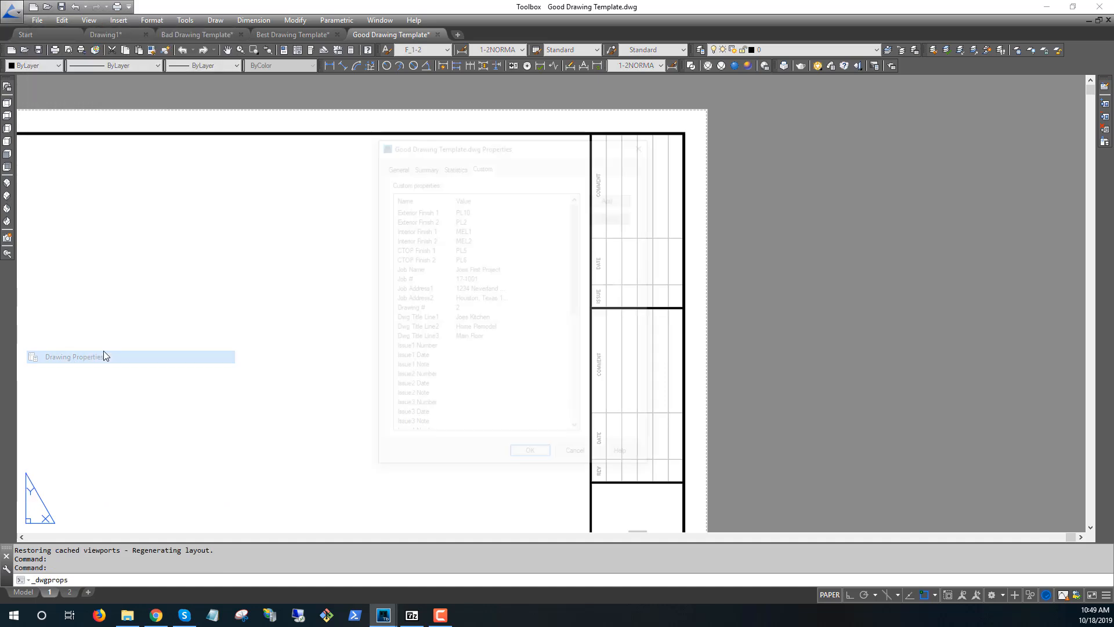
left_click(458, 349)
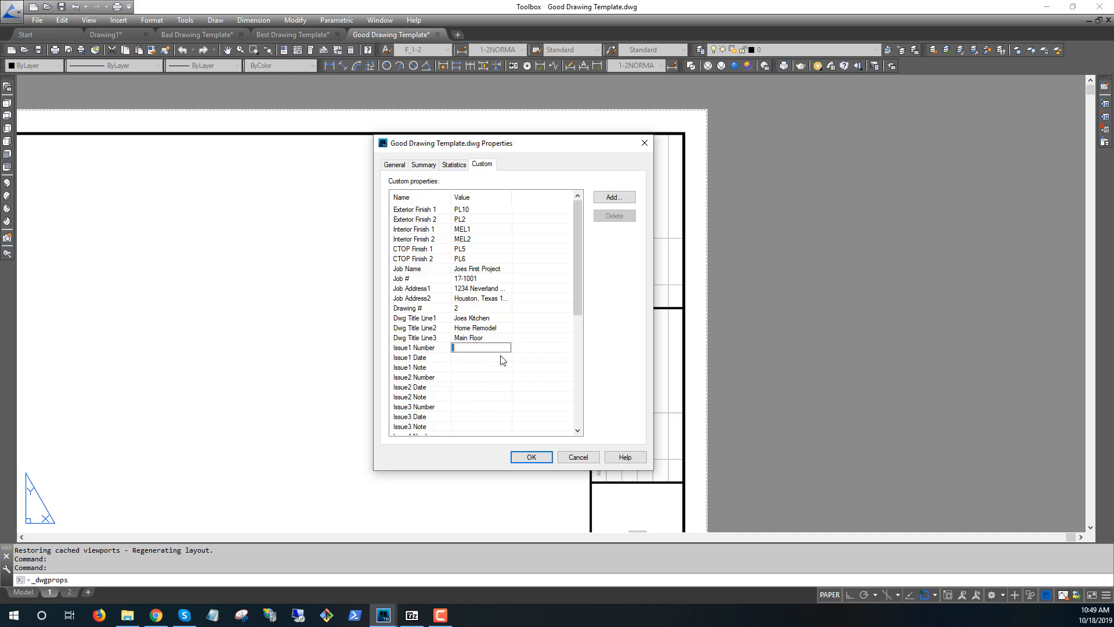
type("1")
left_click(493, 360)
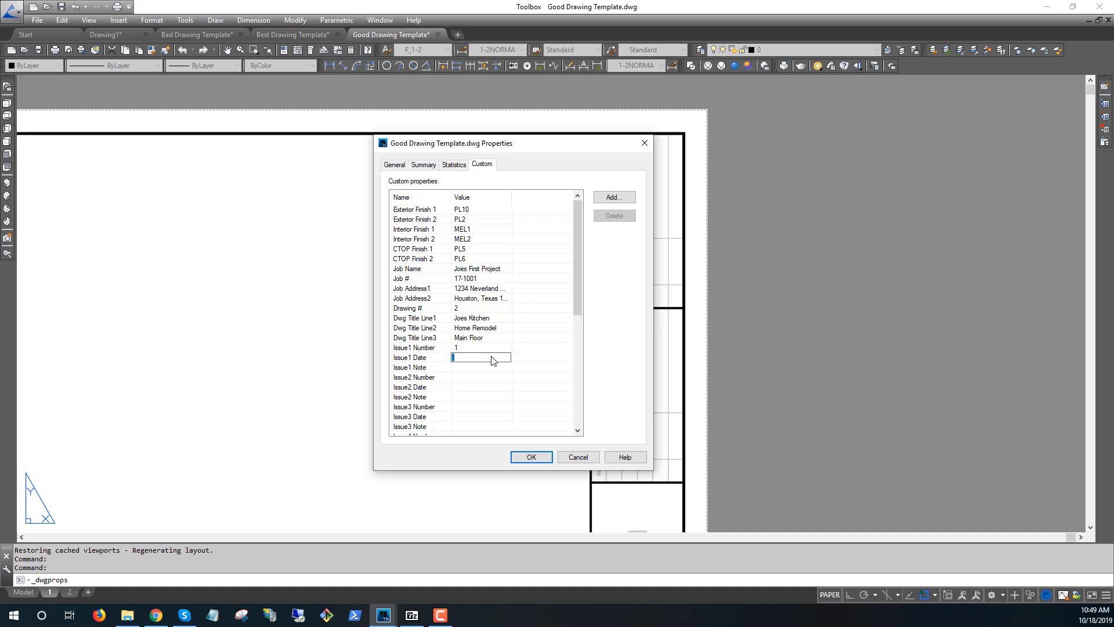
type("10-18-19")
left_click(482, 368)
type("First Submittal")
key("Return")
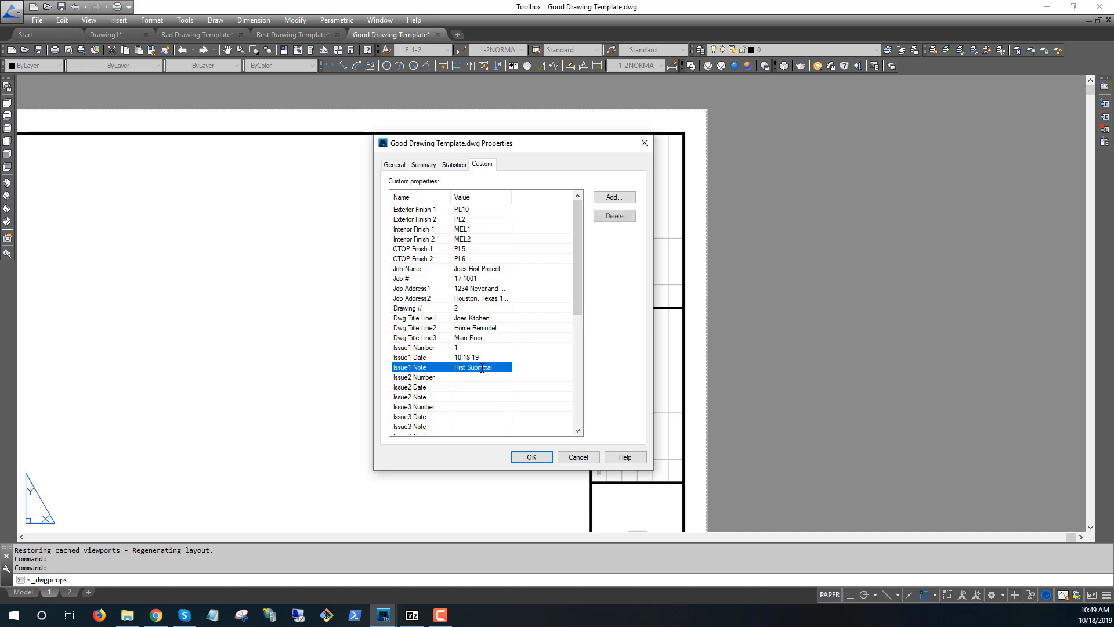
left_click(532, 458)
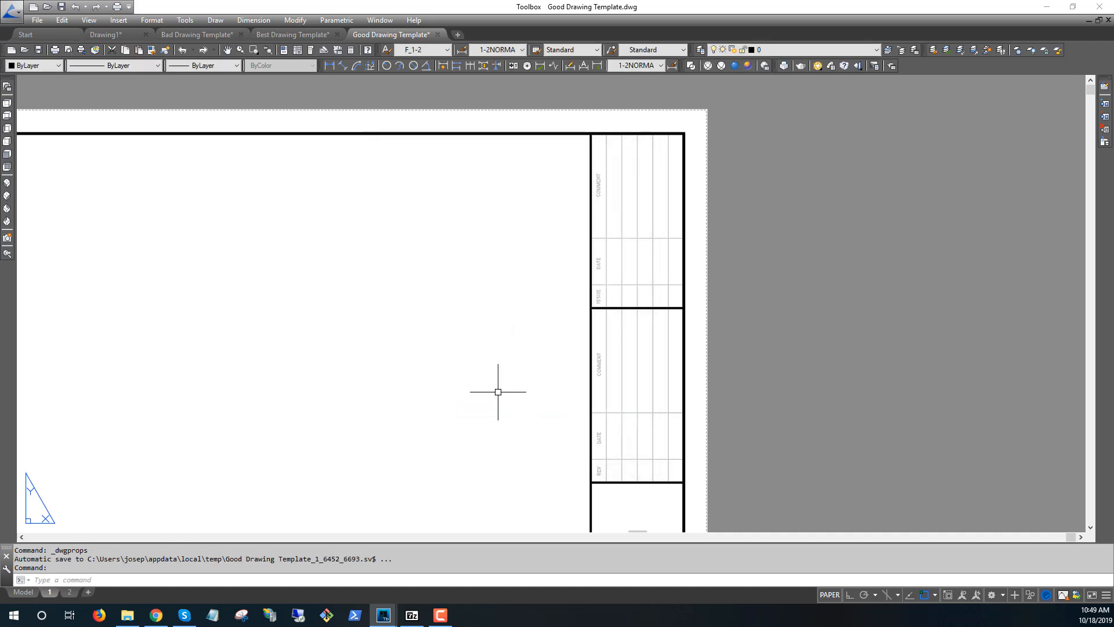
type("re")
key("Return")
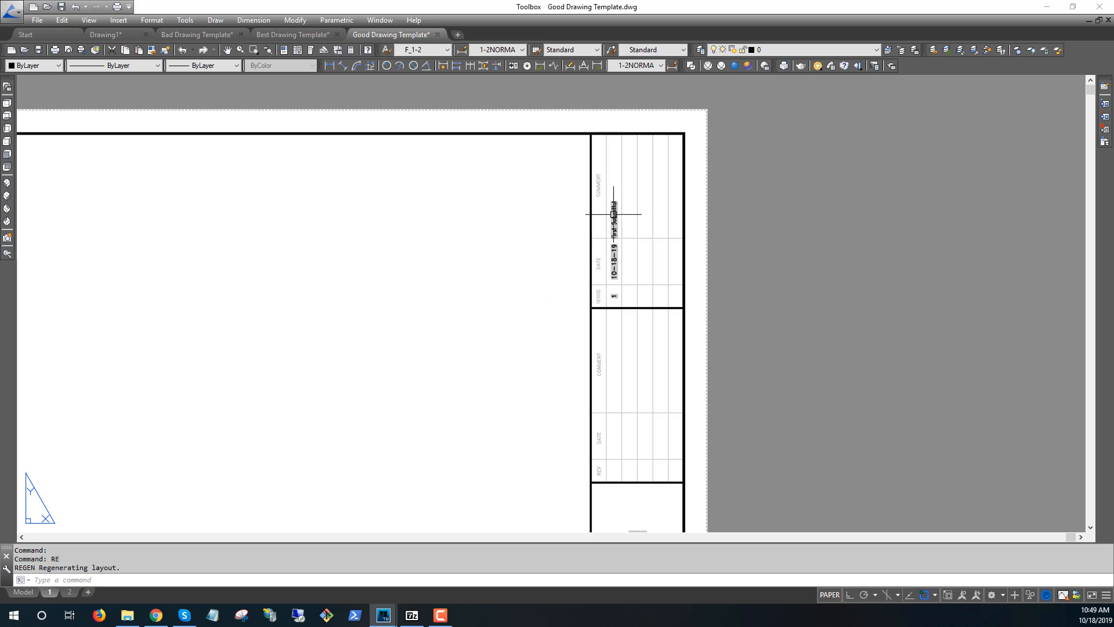
- Switch to layout 2 and check the first issue entry in its title block
left_click(69, 592)
scroll(490, 331, "down", 5)
middle_click_drag(504, 186, 504, 503)
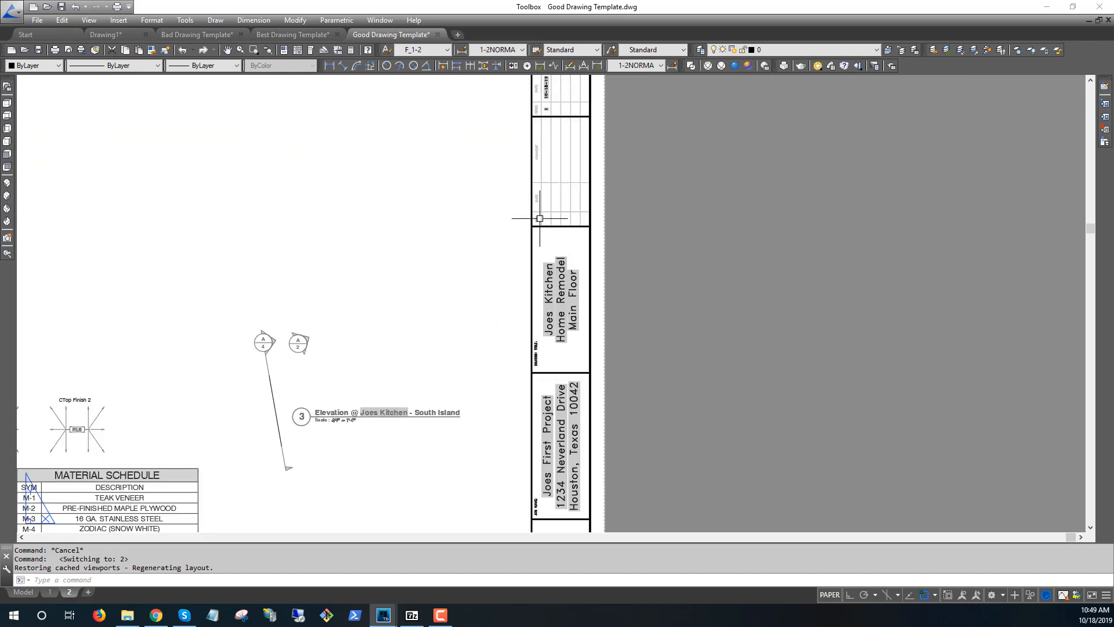
middle_click_drag(540, 165, 525, 364)
scroll(521, 256, "up", 6)
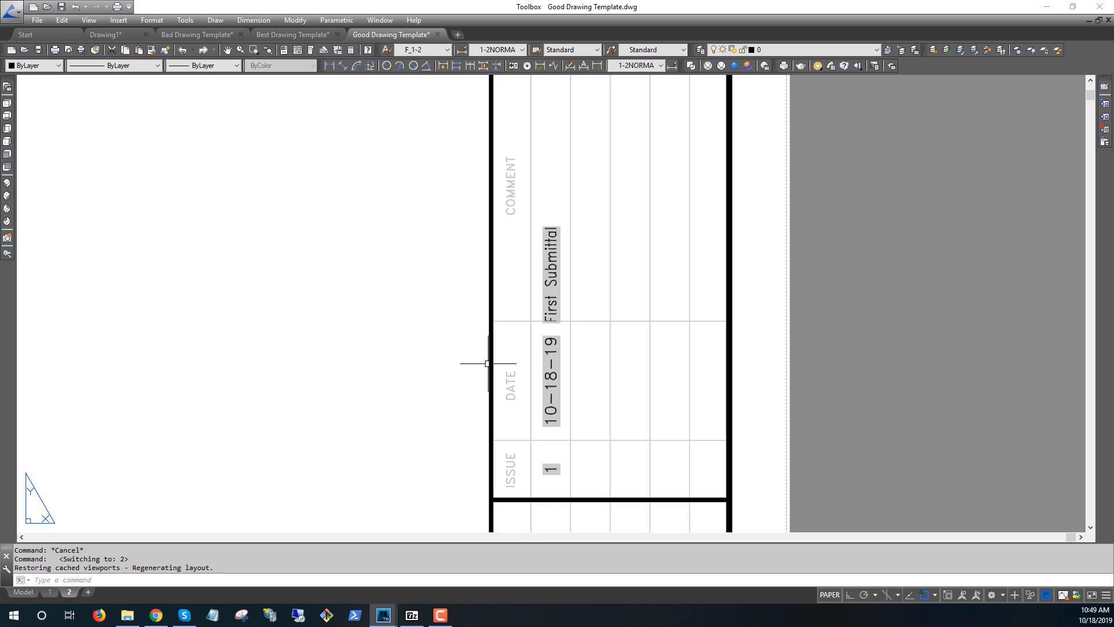
middle_click_drag(329, 472, 353, 430)
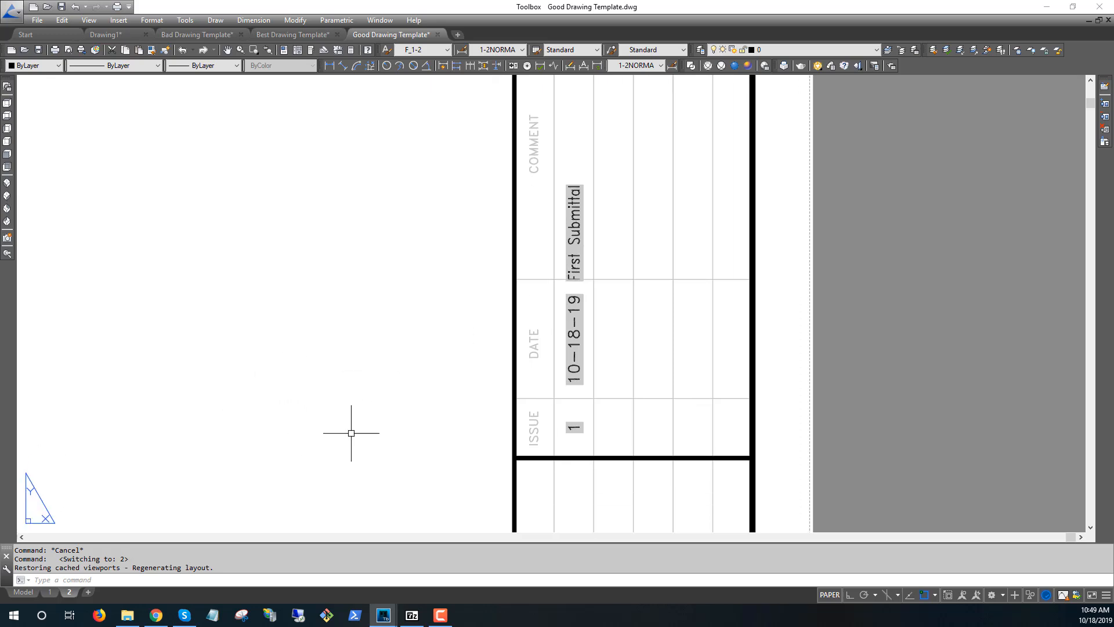
- Return to layout 1 and examine its title block, elevation callouts, finish tags and schedules
left_click(53, 590)
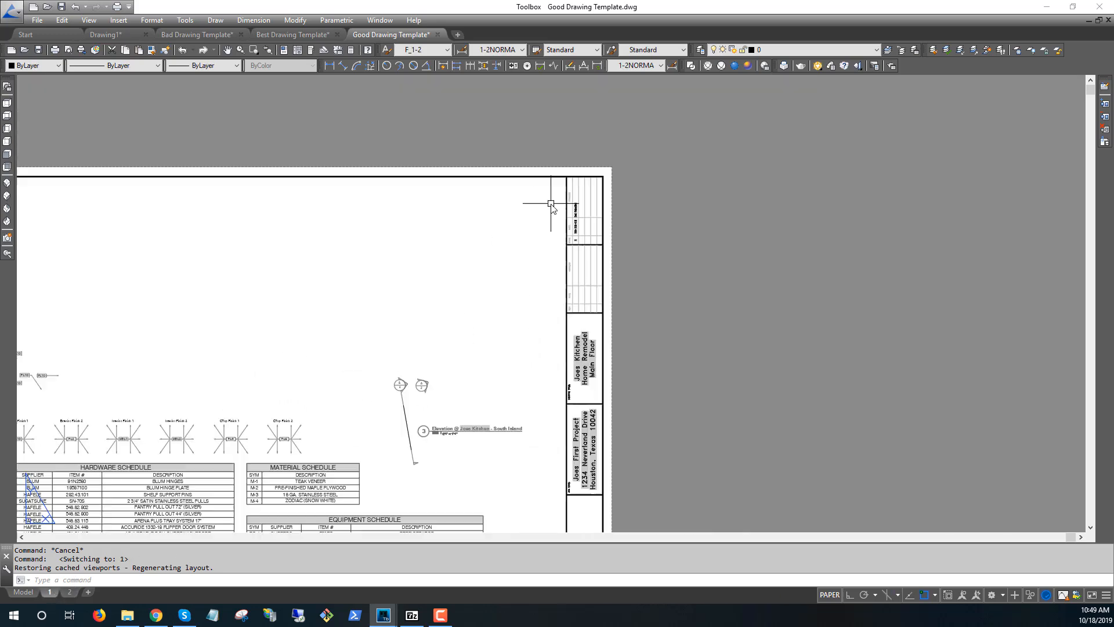
left_click(496, 255)
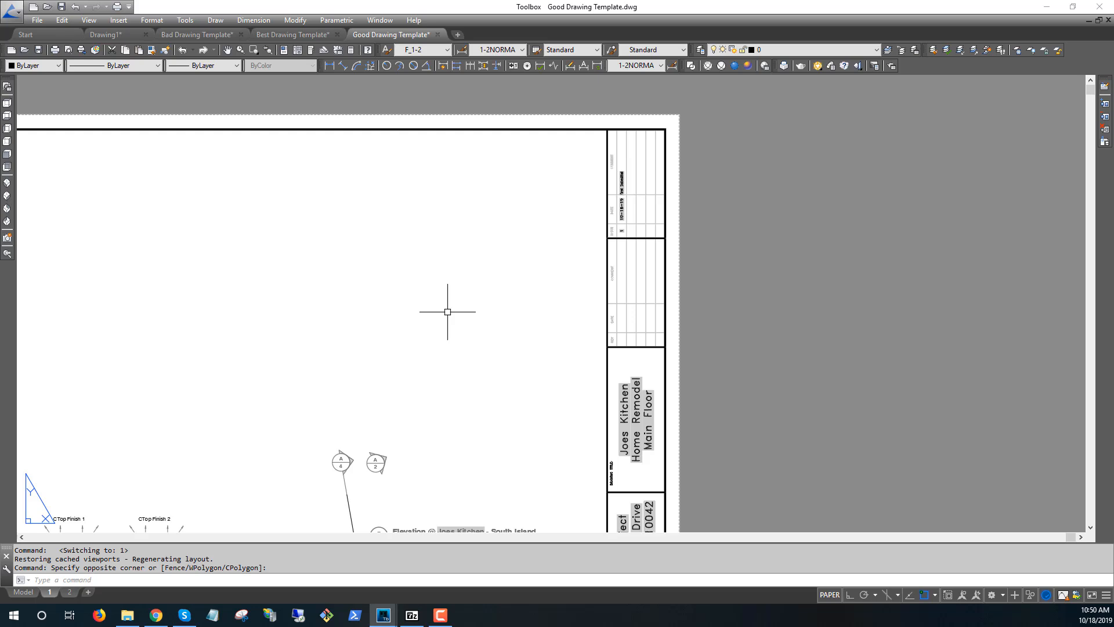
middle_click_drag(315, 383, 582, 312)
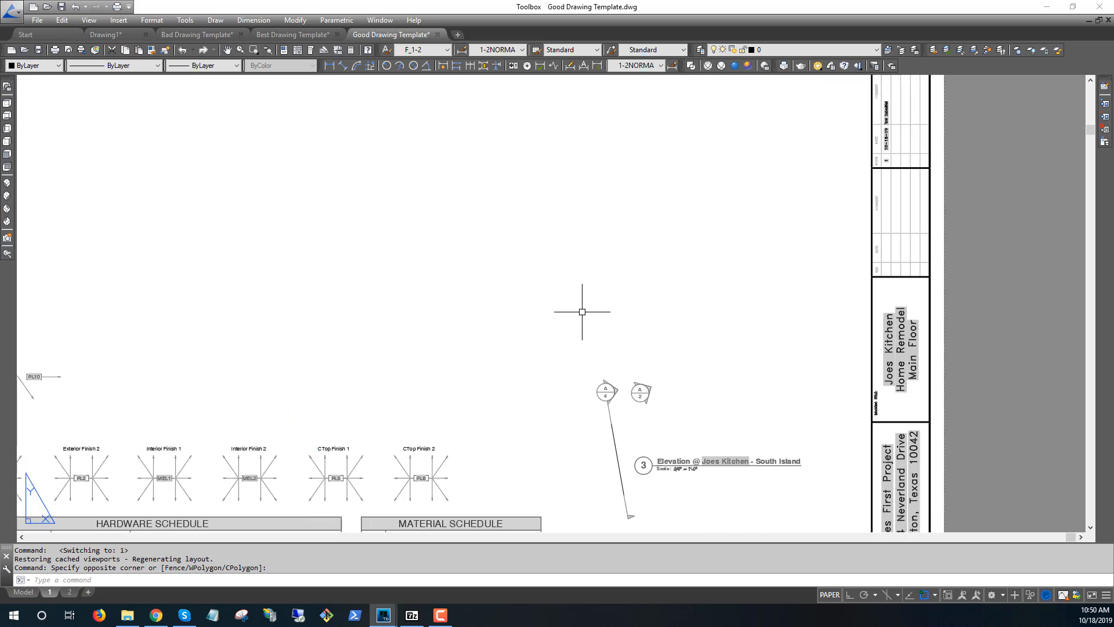
scroll(582, 312, "down", 4)
scroll(522, 366, "up", 2)
middle_click_drag(522, 366, 509, 268)
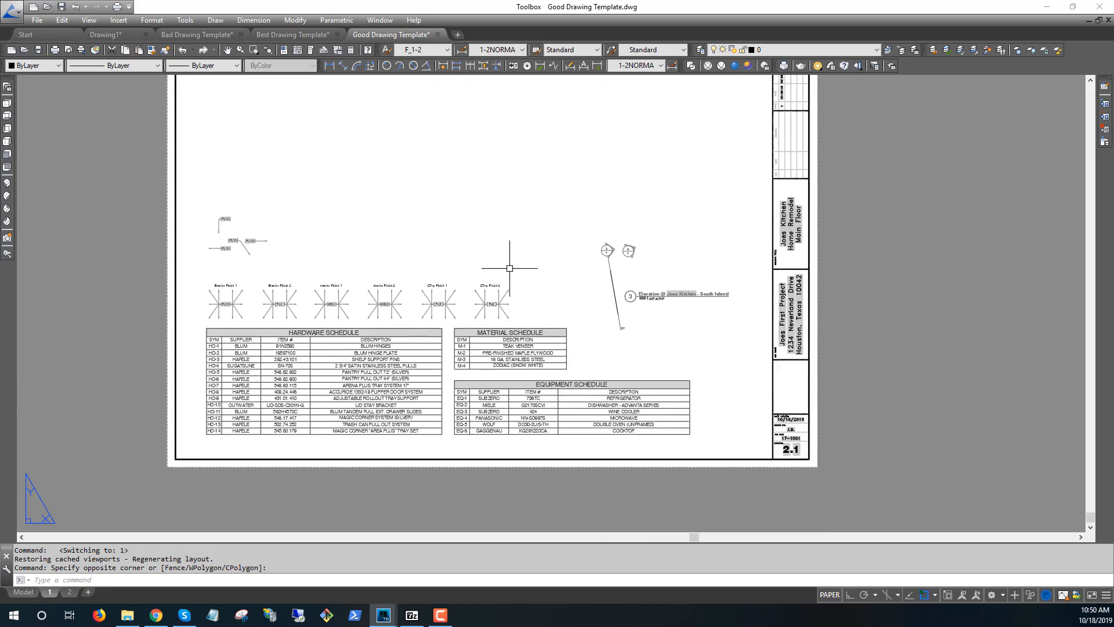